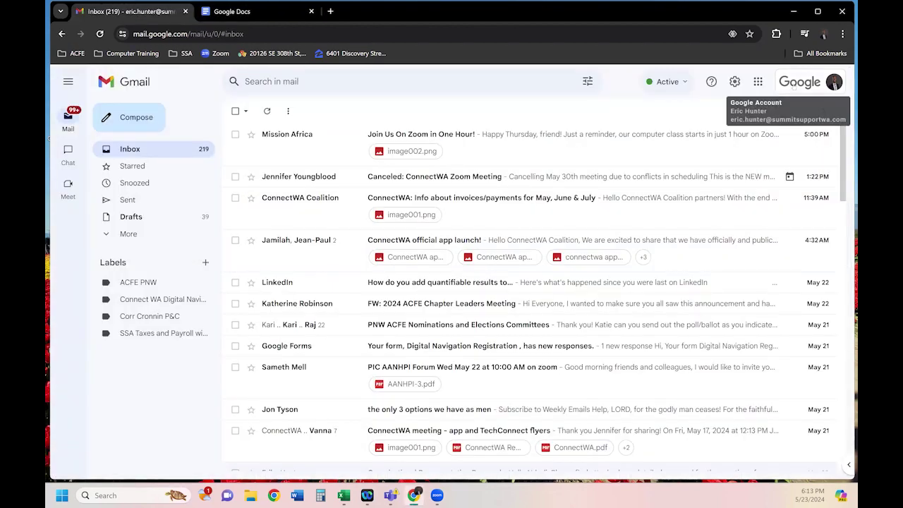
Switch from Gmail to Google Docs and create a blank document
click(758, 82)
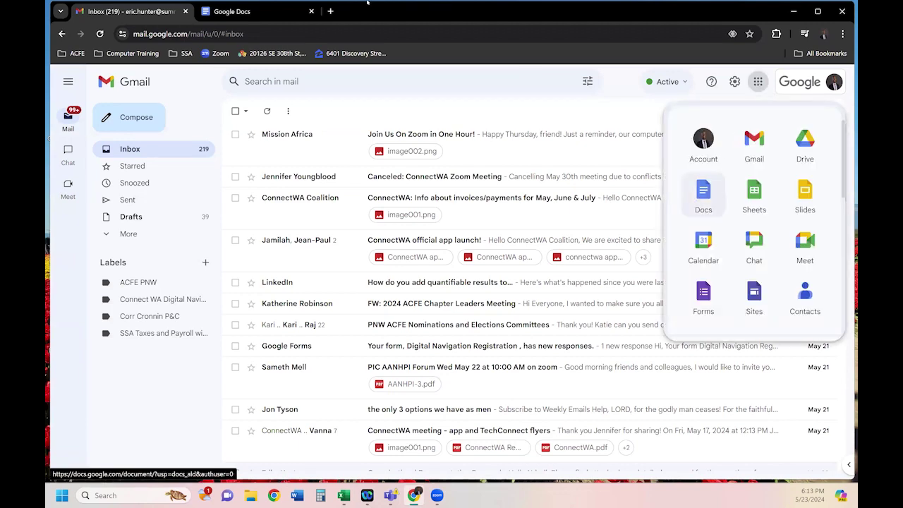
click(277, 11)
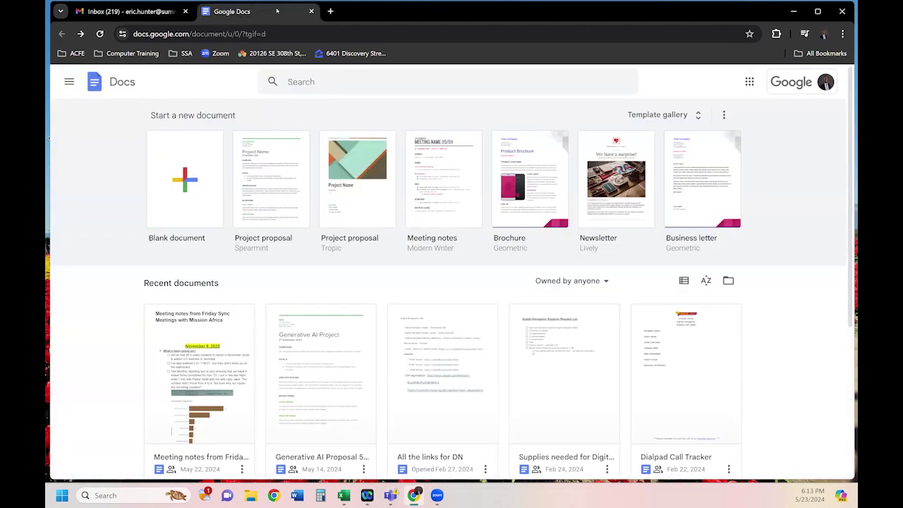
click(187, 181)
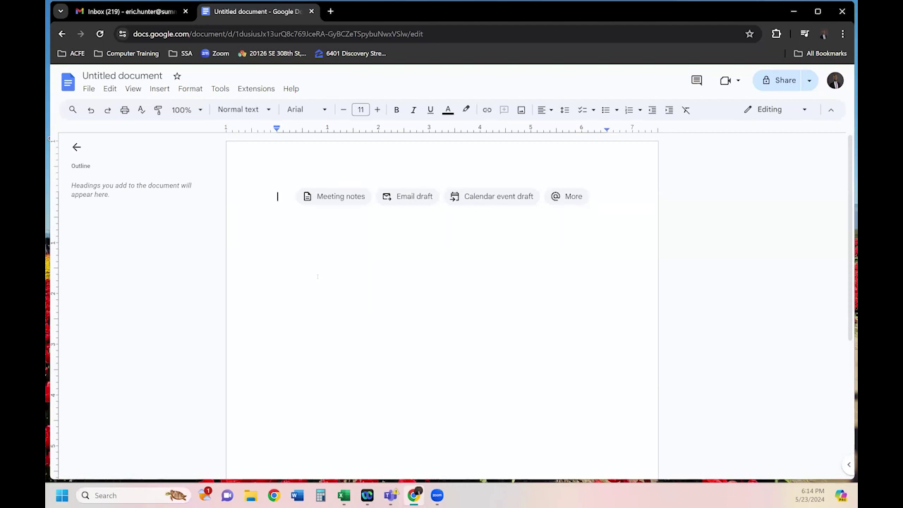
Write the title "Deluxe Mac-n-Cheese Recipe" and, on the line below, "Created by:" followed by the author's first name
text(Mac-n-Cheese Recipe -)
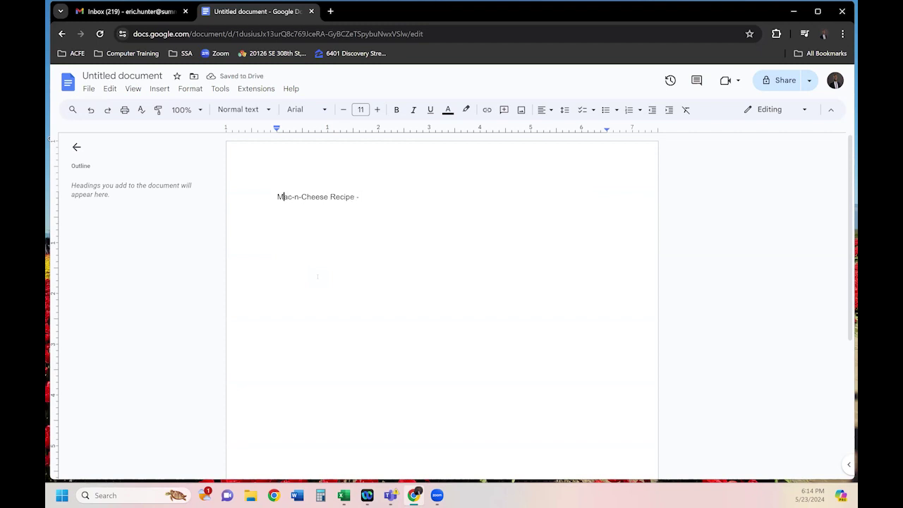
text( Deluxe)
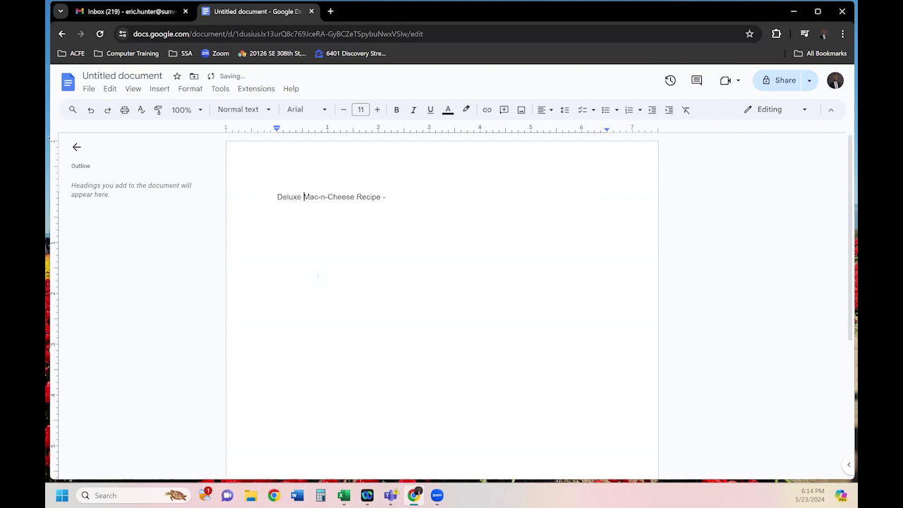
key(End)
key(BackSpace)
key(BackSpace)
key(BackSpace)
key(Return)
text(Created by: Eric)
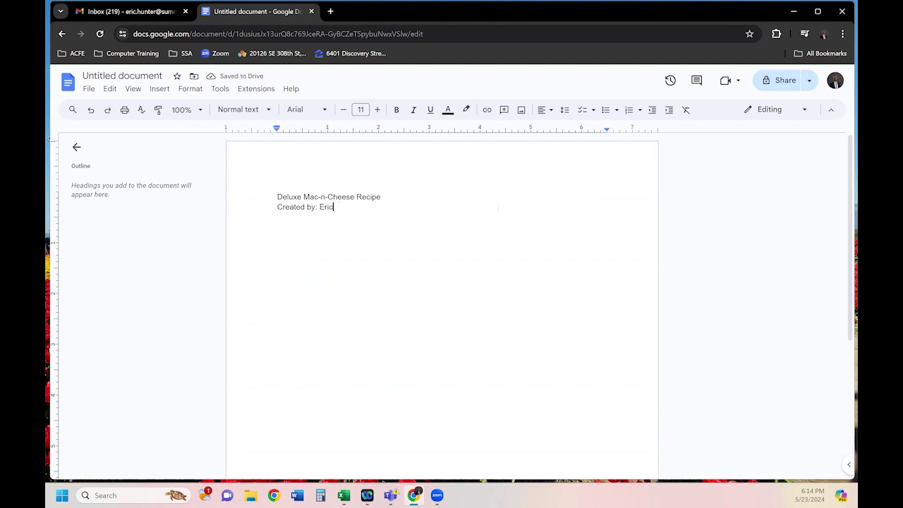
Raise the browser zoom to 125% and hide the document outline
click(843, 33)
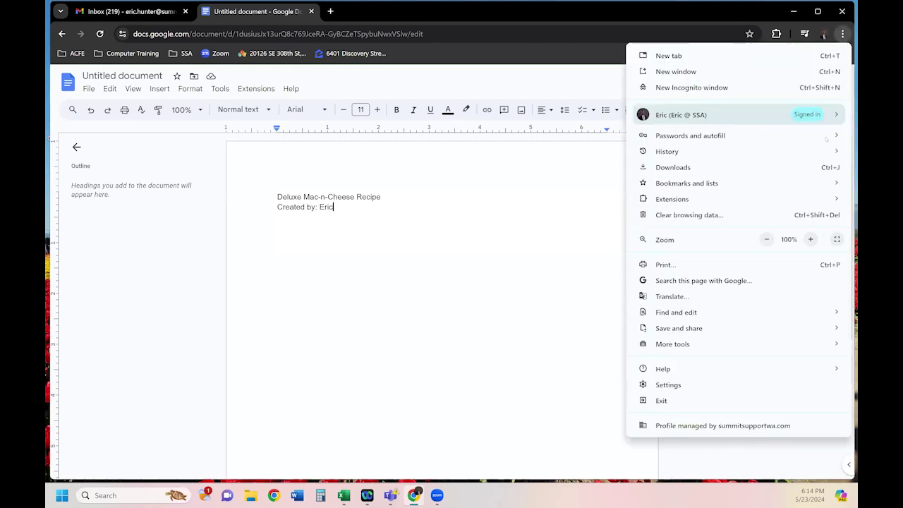
click(810, 240)
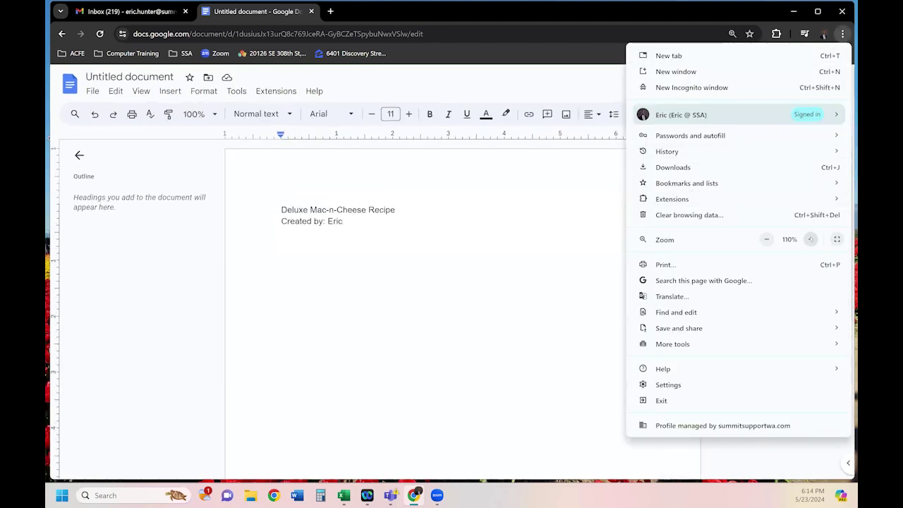
key(Escape)
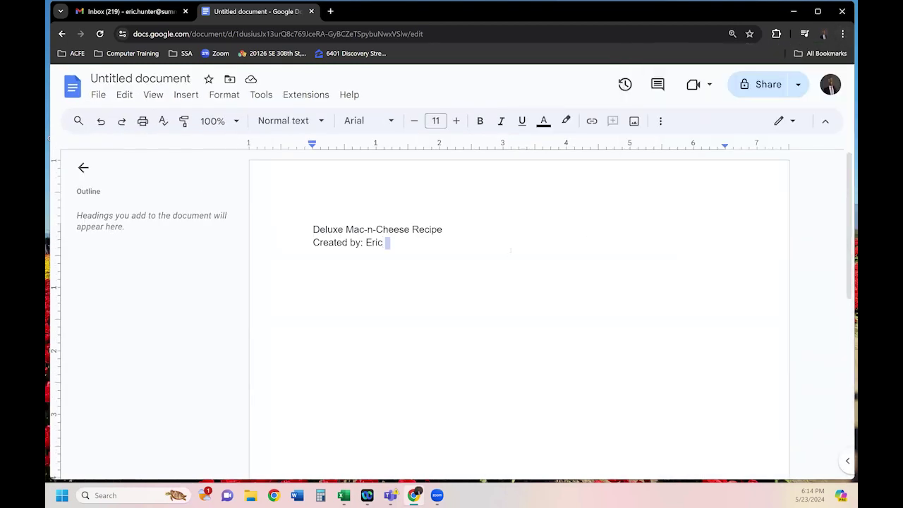
click(83, 167)
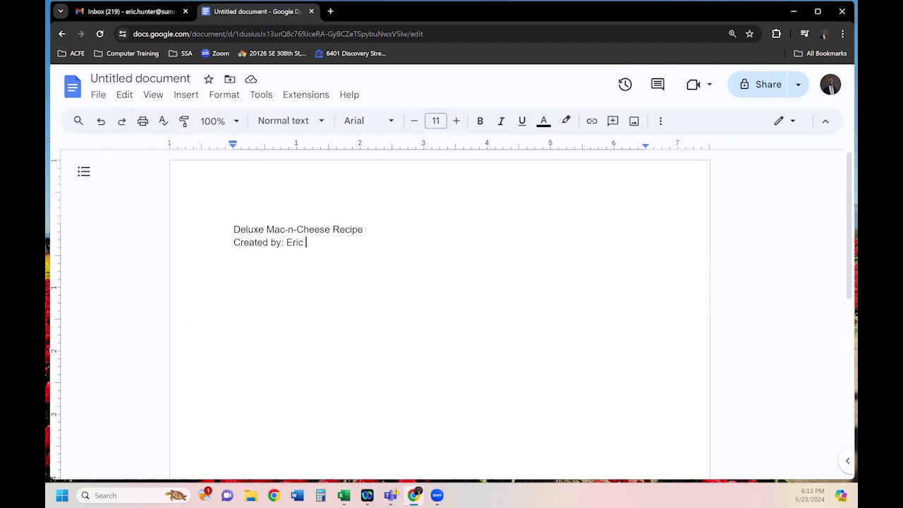
Reduce the font size of the whole "Deluxe Mac-n-Cheese Recipe" title line to 8
click(366, 229)
drag(366, 229, 234, 229)
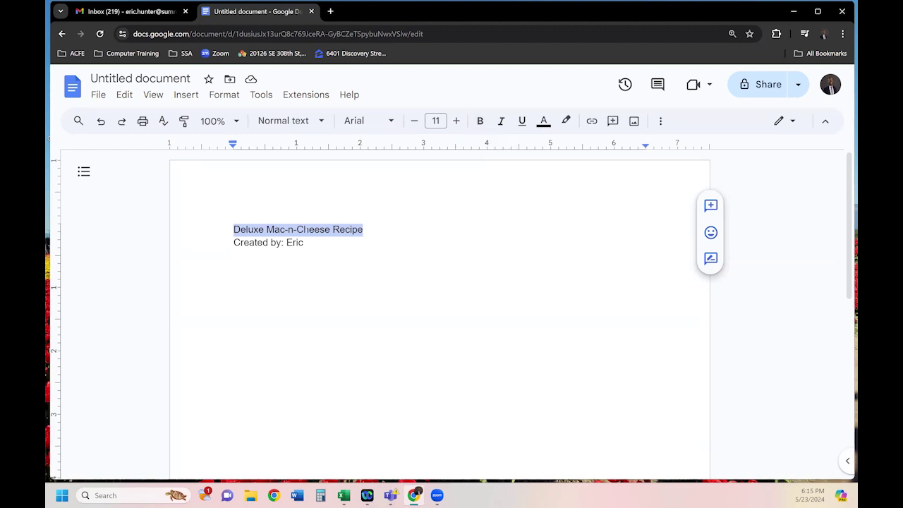
click(359, 229)
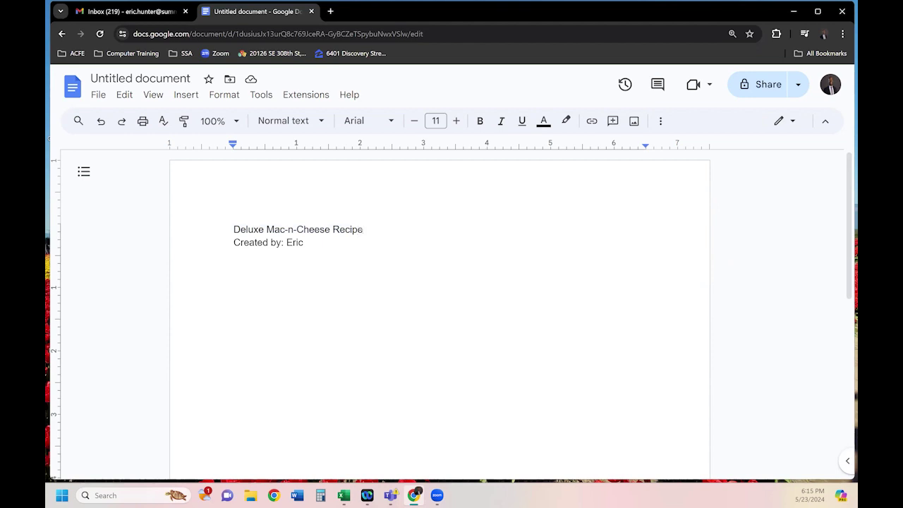
drag(362, 229, 233, 229)
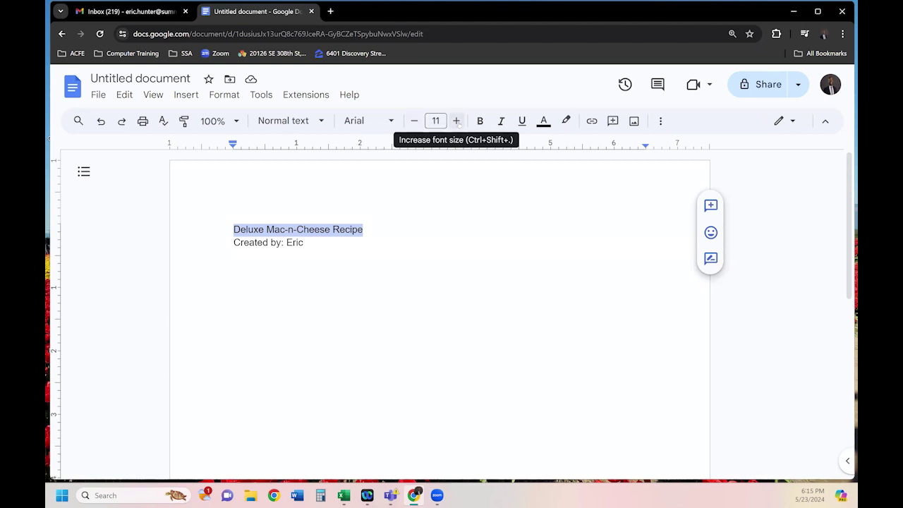
click(415, 121)
click(416, 121)
click(416, 121)
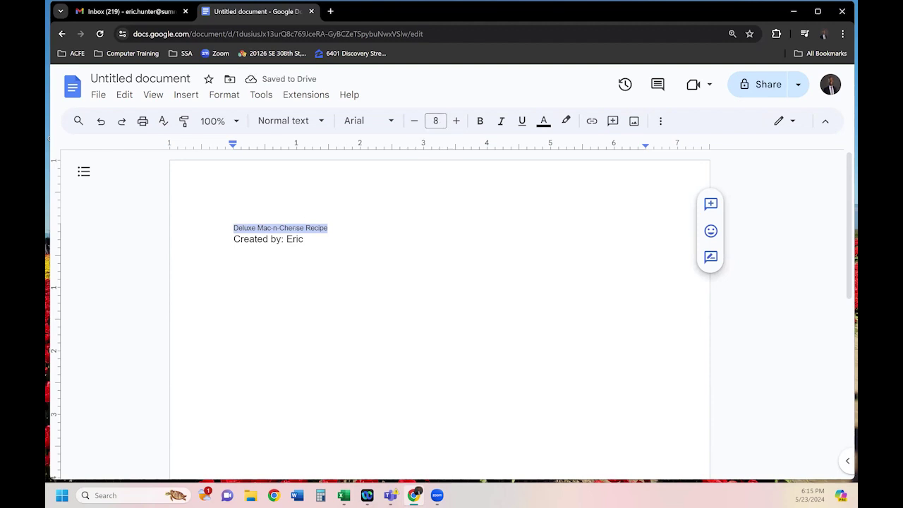
Format the recipe title at font size 24, bold and underlined
click(456, 120)
click(456, 120)
click(456, 121)
click(456, 121)
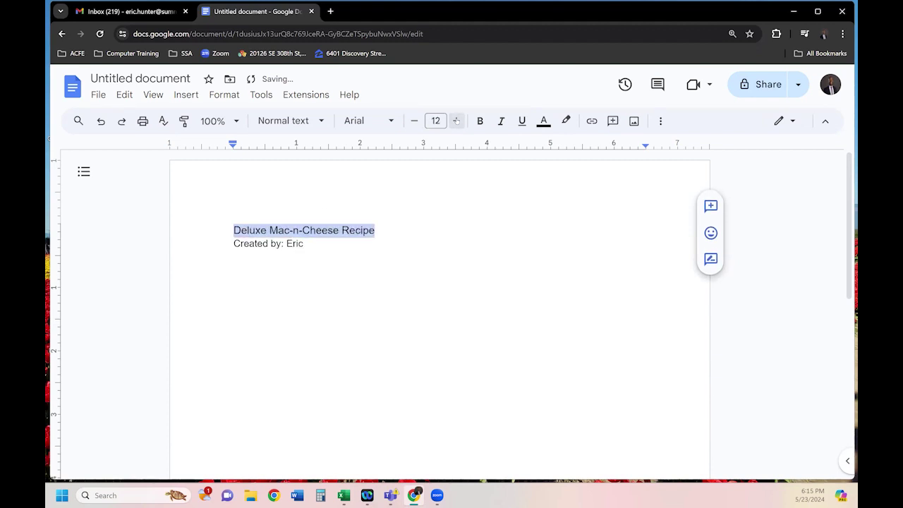
click(457, 121)
click(456, 121)
click(456, 121)
click(456, 120)
click(457, 120)
click(457, 121)
click(456, 121)
click(457, 120)
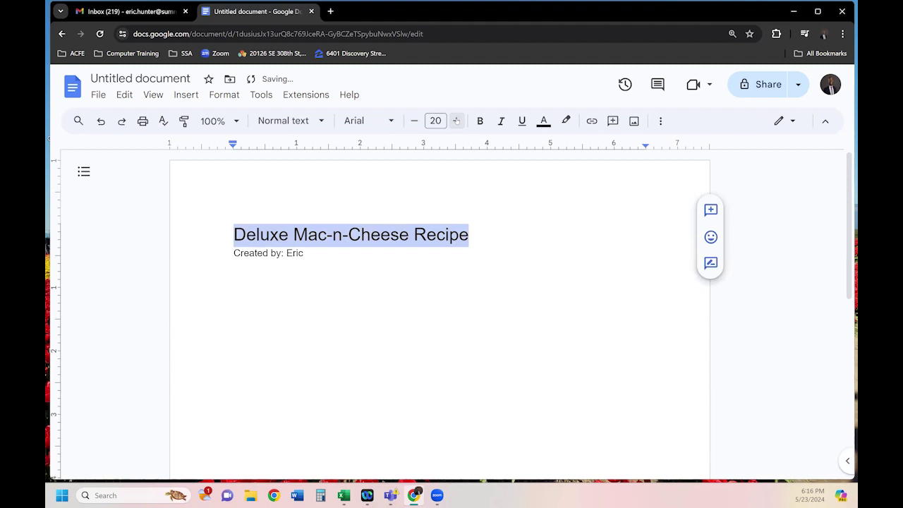
click(456, 120)
click(457, 121)
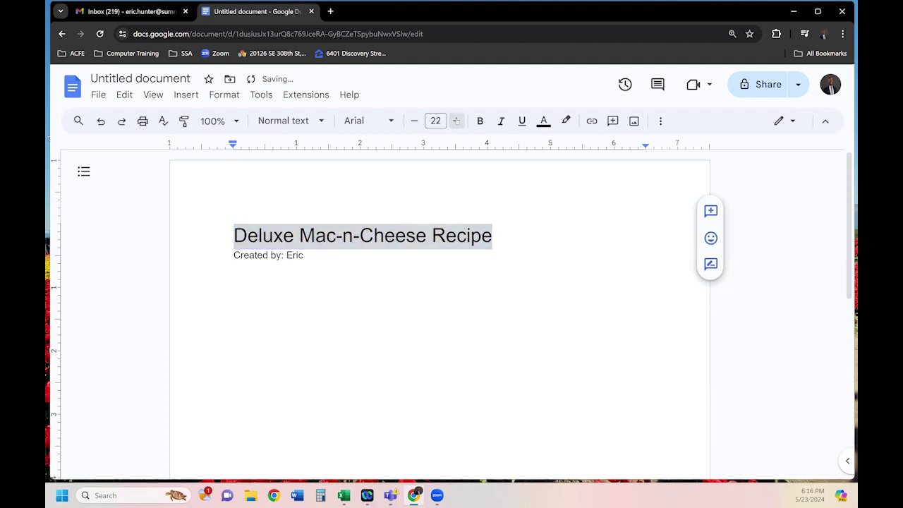
click(456, 120)
click(457, 121)
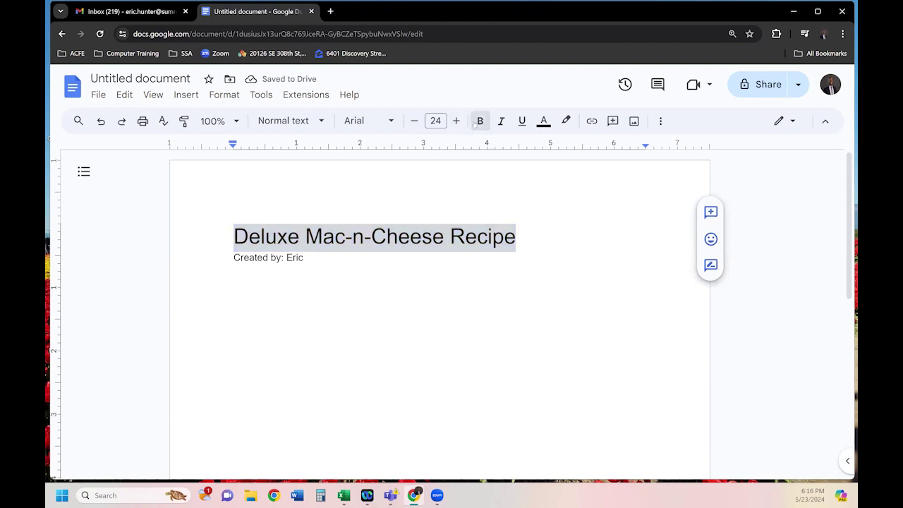
click(474, 124)
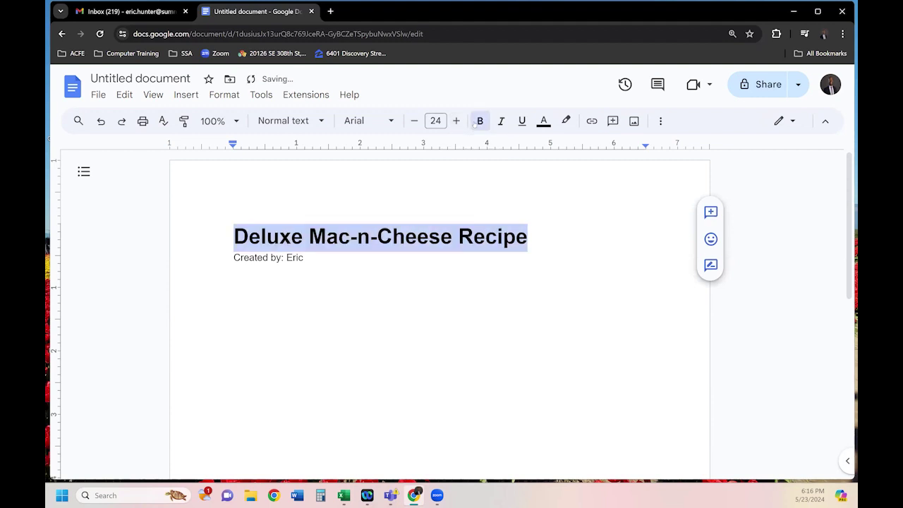
click(523, 123)
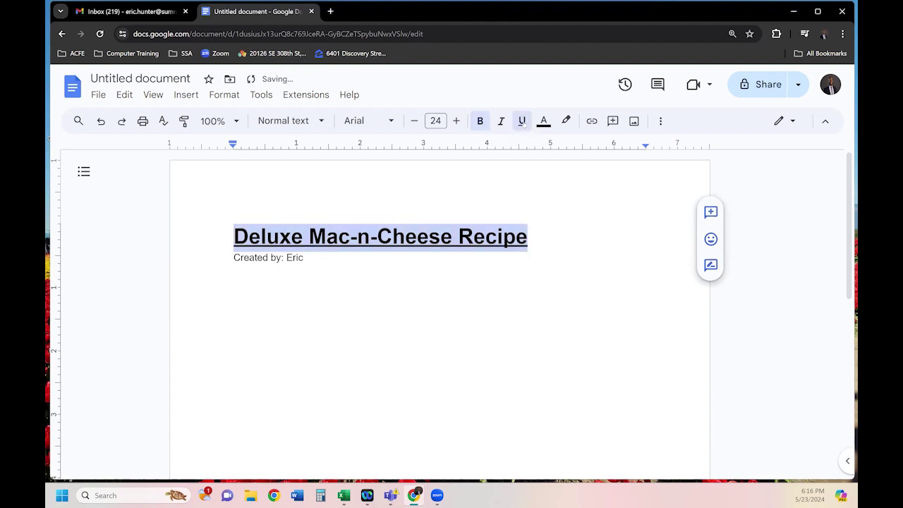
Lower the browser zoom to 110%
click(842, 34)
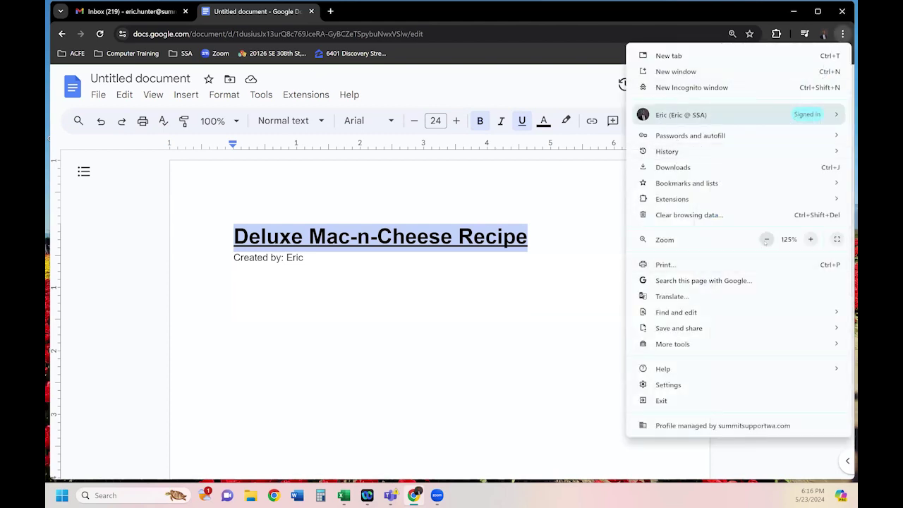
click(767, 239)
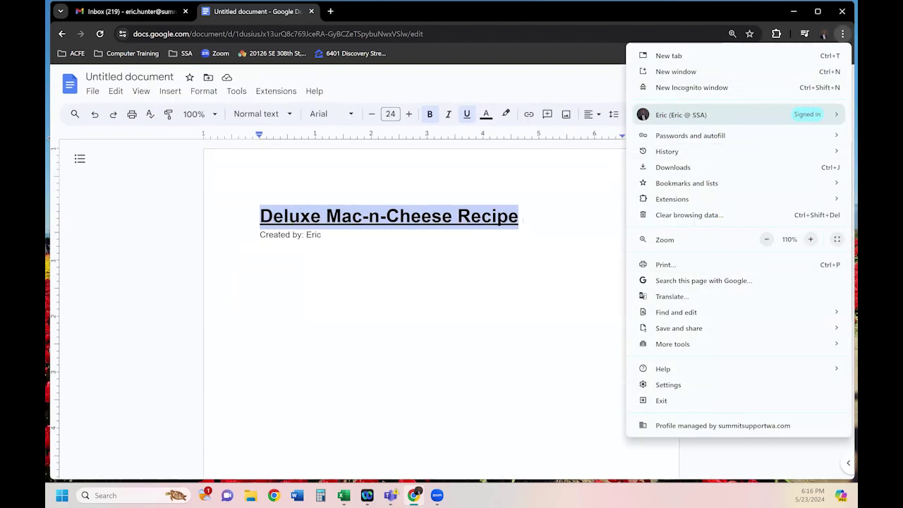
key(Escape)
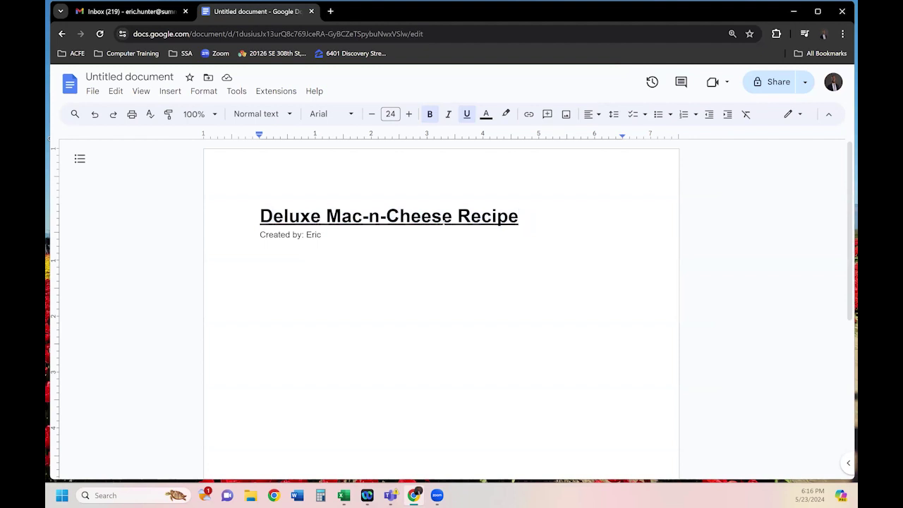
Format the entire "Created by:" line at font size 15 and bold
click(324, 234)
drag(323, 234, 258, 235)
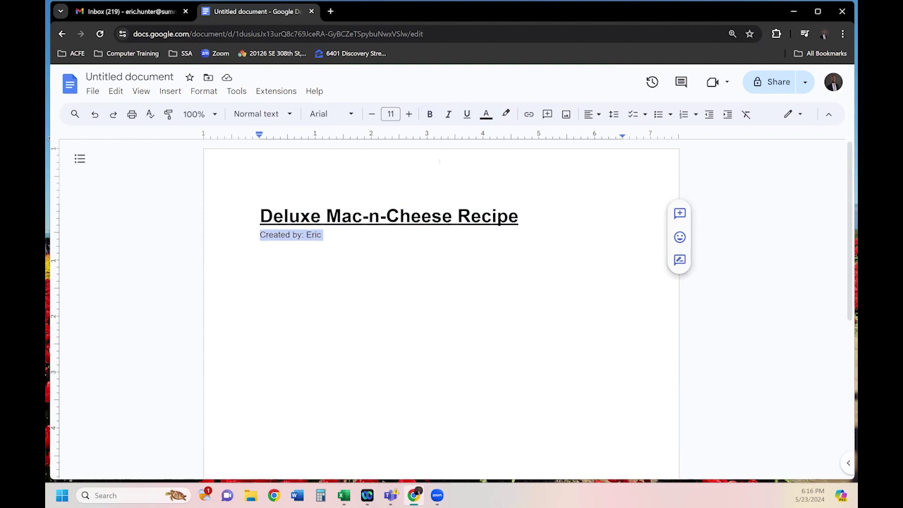
click(408, 114)
click(408, 113)
click(408, 113)
click(409, 113)
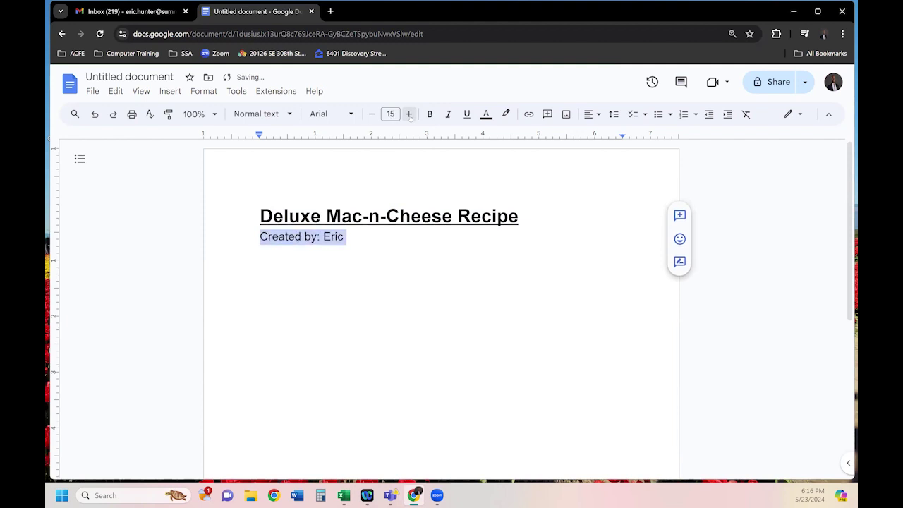
click(429, 114)
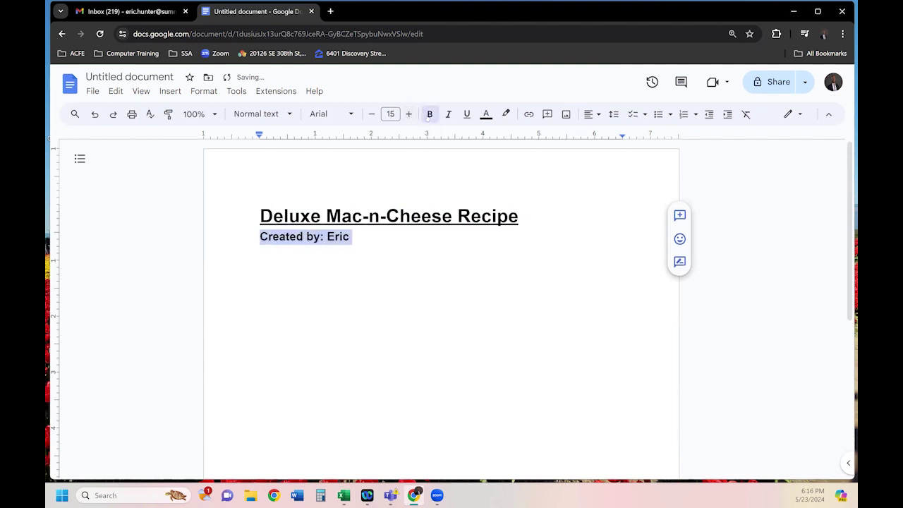
click(353, 236)
Center both the recipe title and the "Created by:" line on the page
click(326, 216)
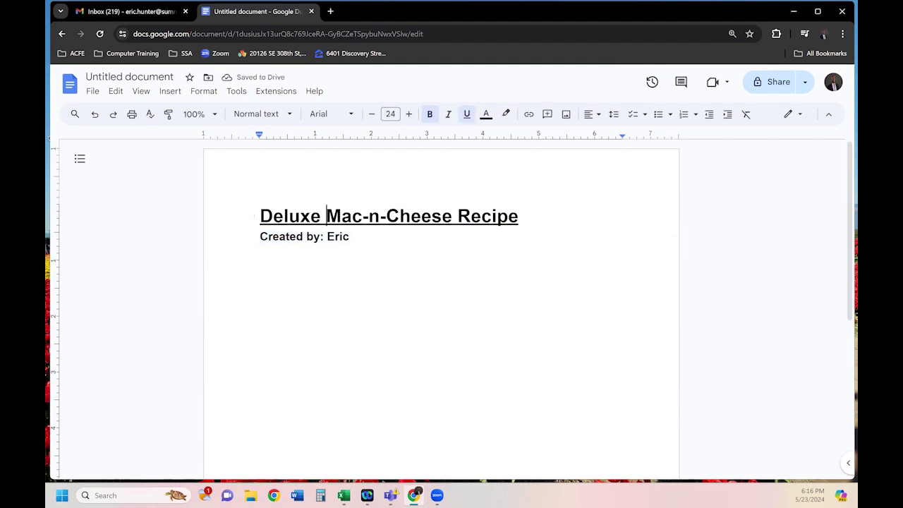
double_click(280, 219)
key(ctrl+a)
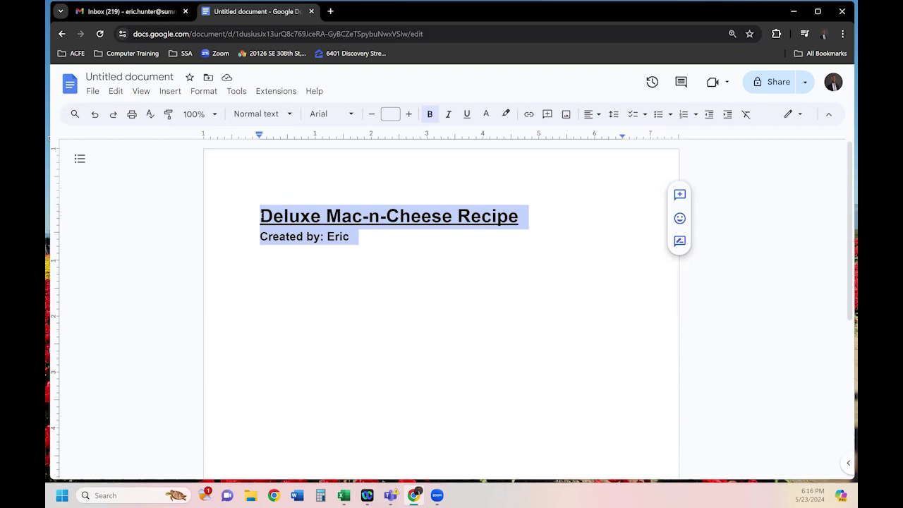
click(260, 216)
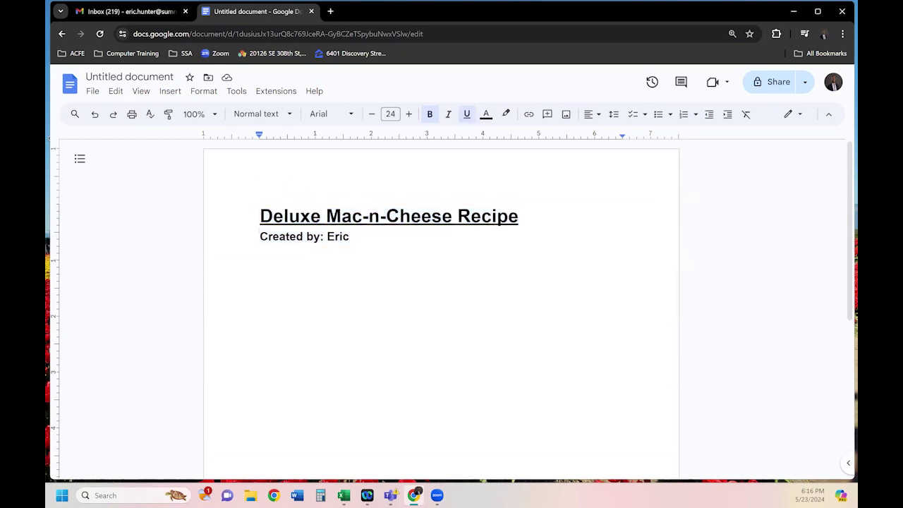
click(261, 236)
click(260, 216)
drag(260, 216, 362, 237)
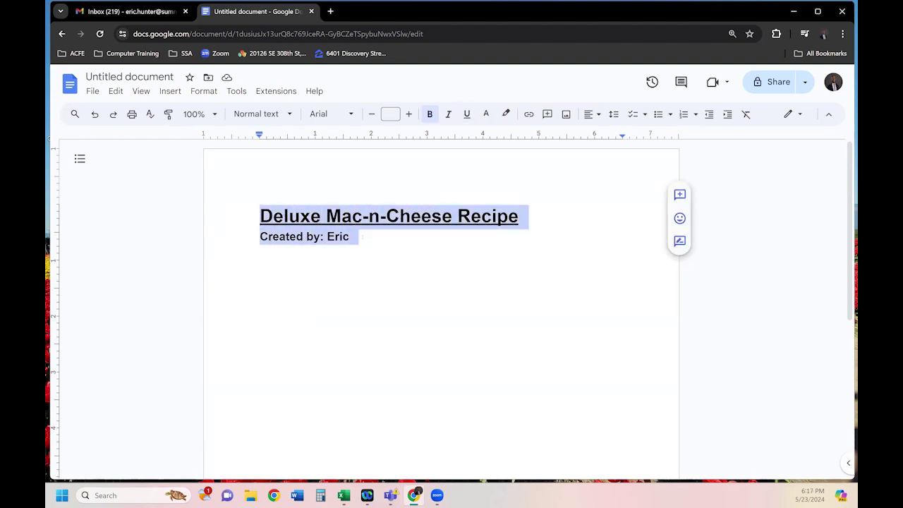
click(599, 116)
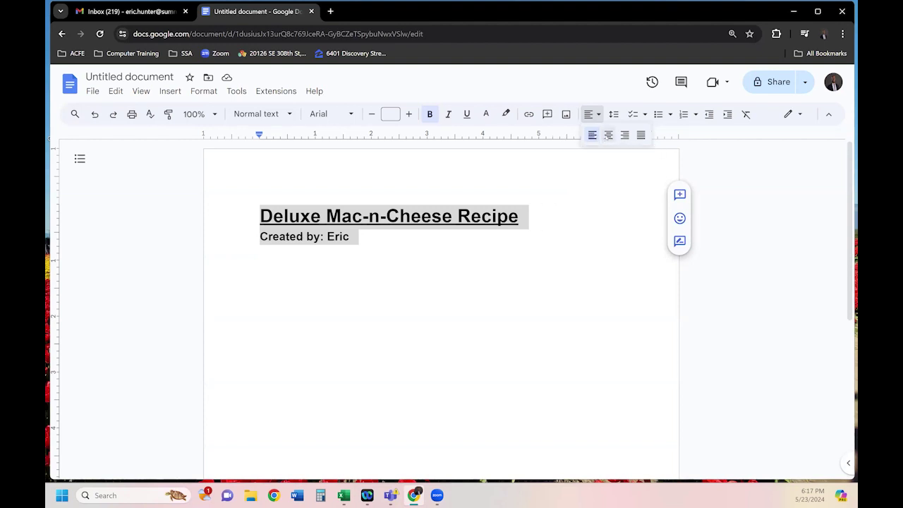
click(608, 135)
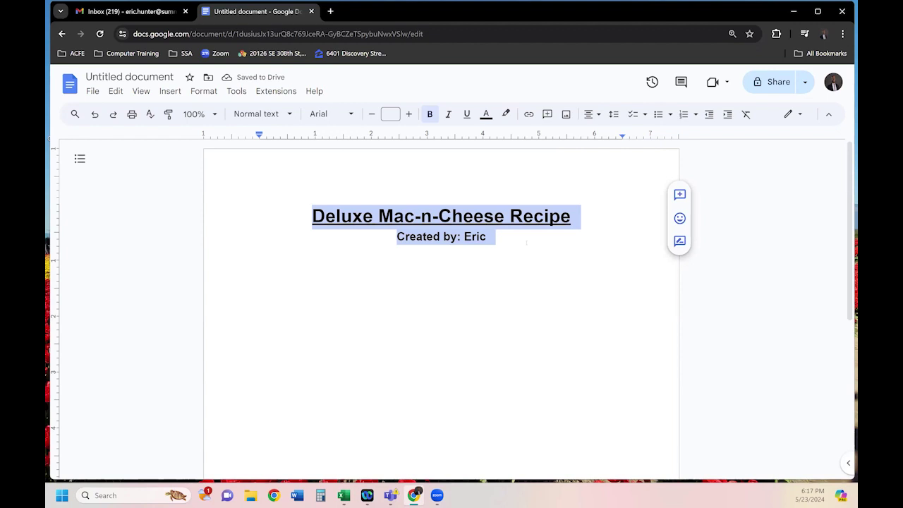
Right-align both the recipe title and the "Created by:" line
click(595, 118)
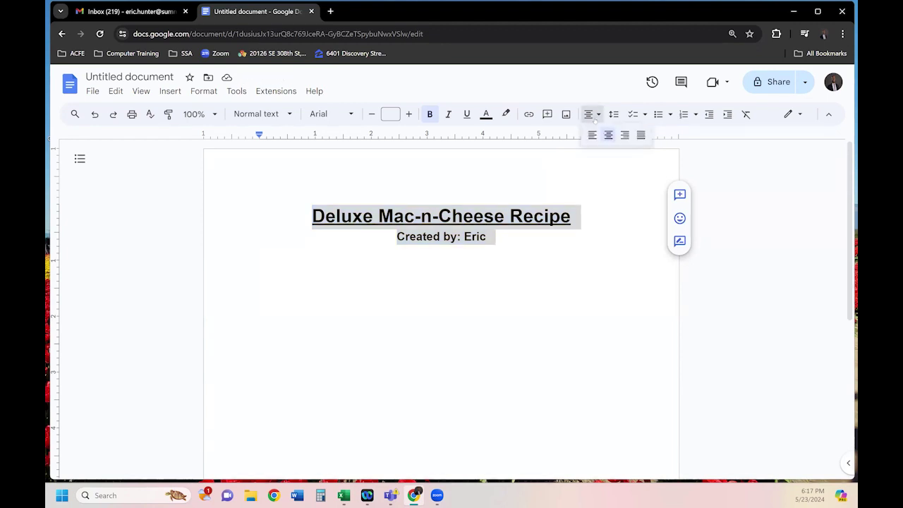
click(625, 135)
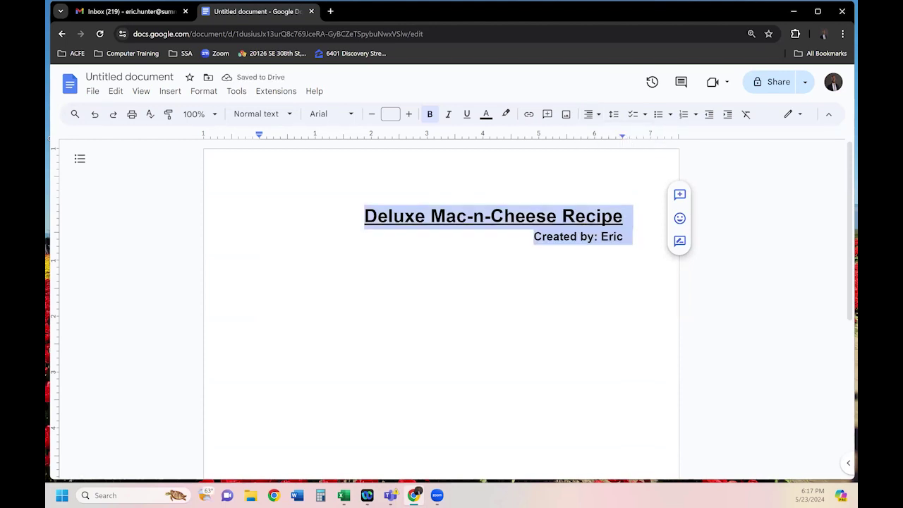
Cycle the recipe title and the "Created by:" line through left, center and right alignment
click(596, 121)
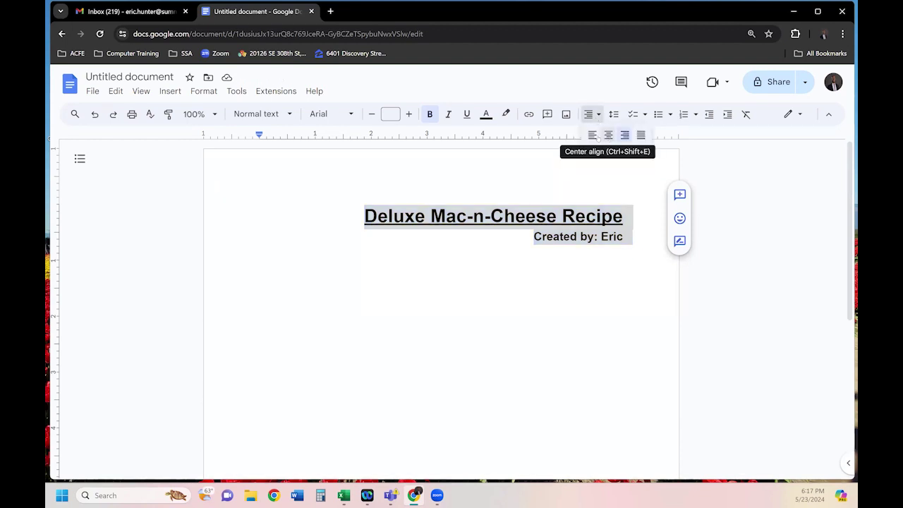
click(594, 136)
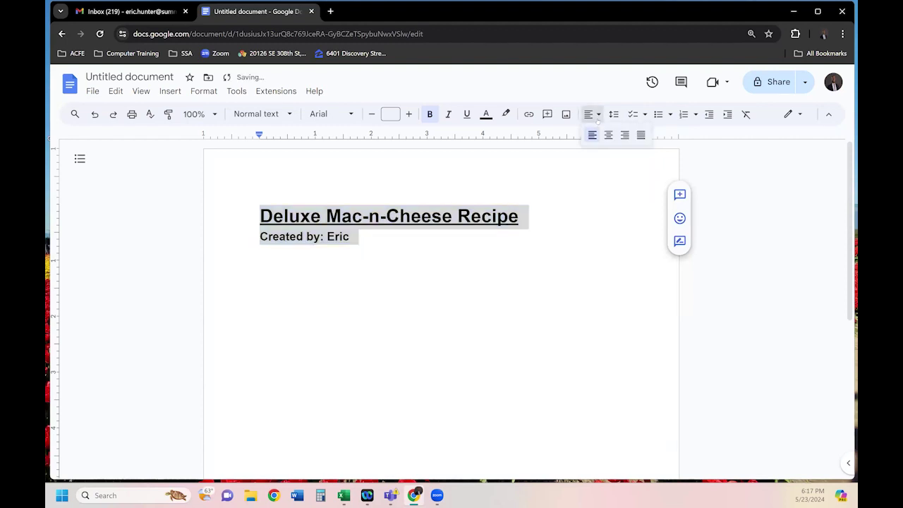
click(608, 135)
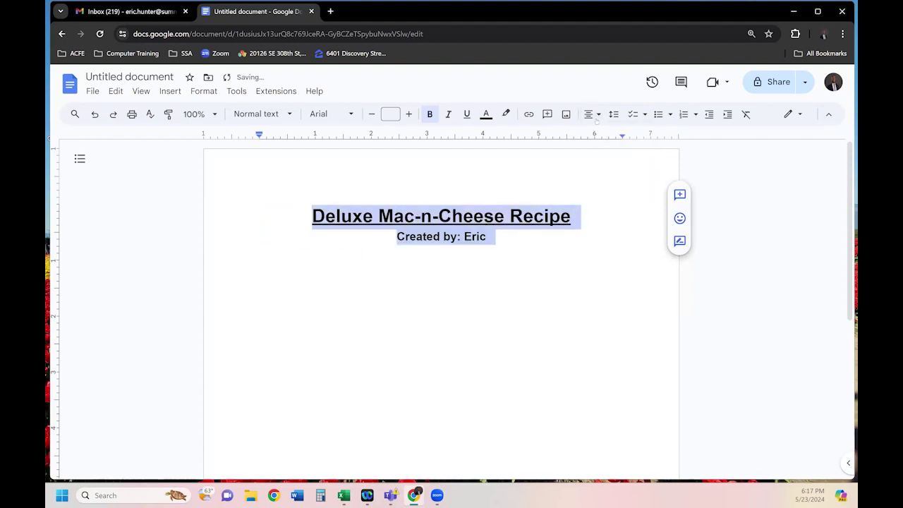
click(593, 114)
click(624, 134)
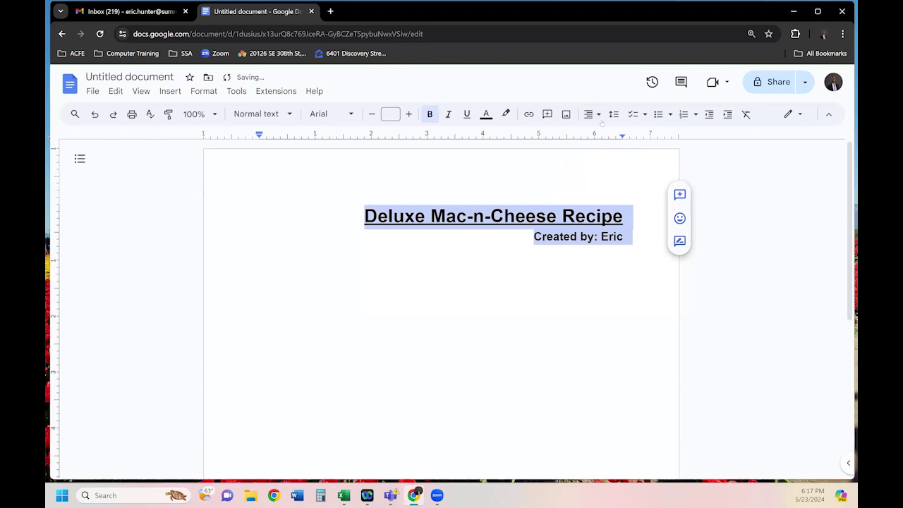
Center both the recipe title and the "Created by:" line, then clear the selection
click(591, 114)
click(608, 135)
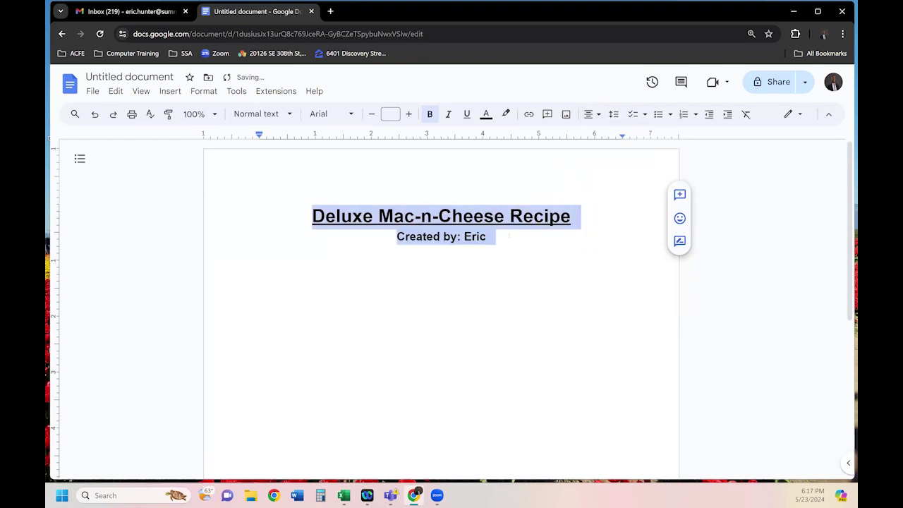
click(508, 236)
Change the text color of the title "Deluxe Mac-n-Cheese Recipe" to blue
click(572, 216)
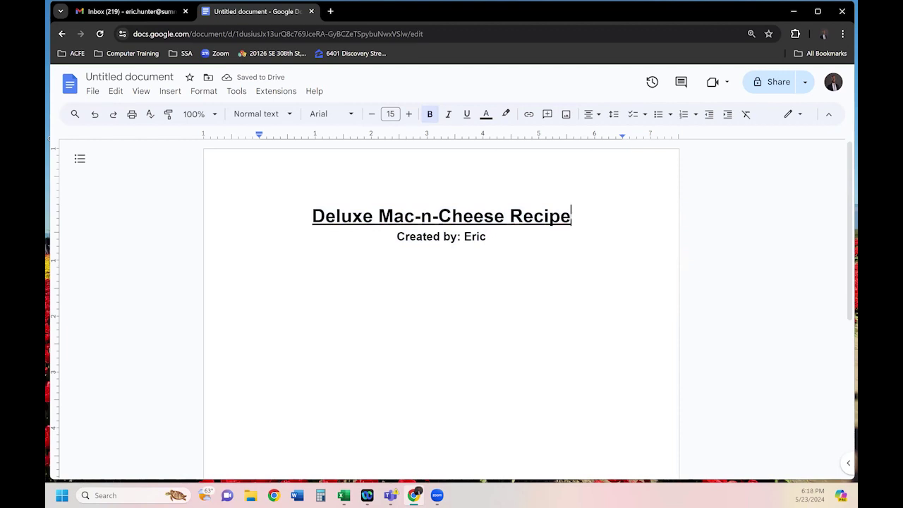
drag(572, 216, 314, 217)
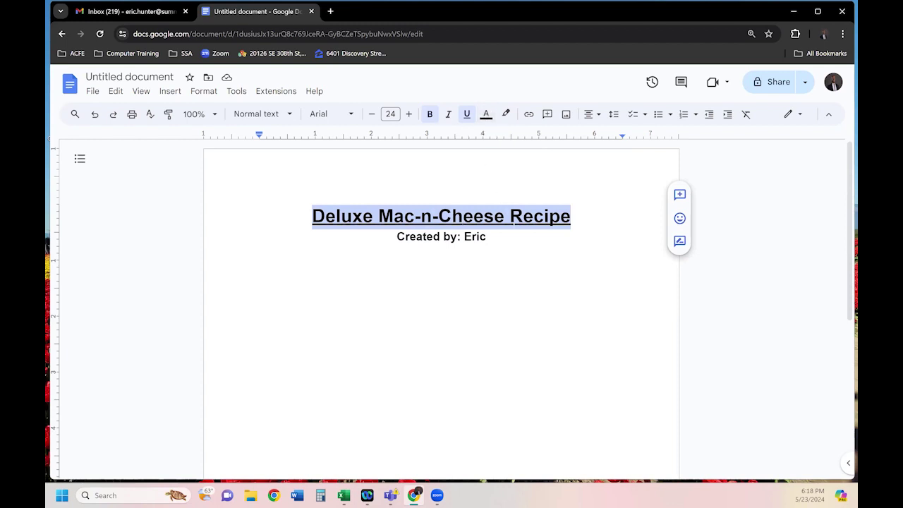
click(486, 115)
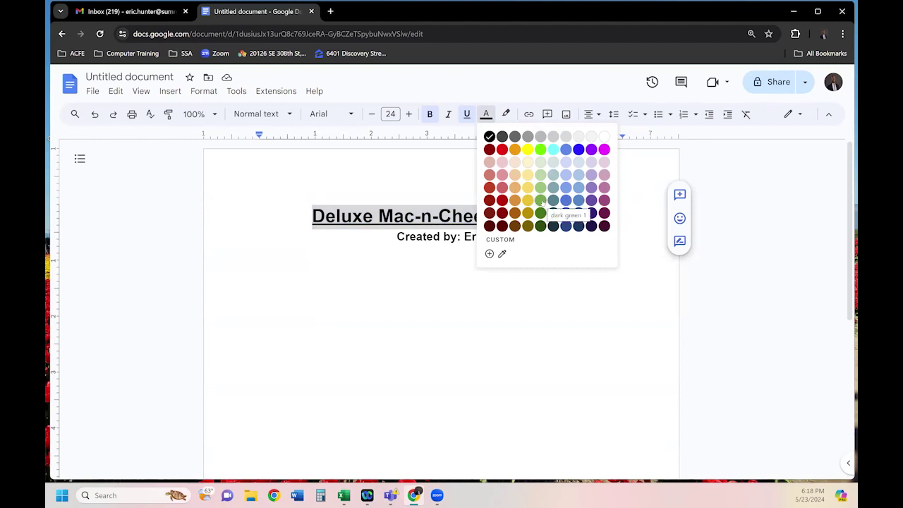
click(578, 149)
Add the date "May 23, 2024" on its own line directly below the "Created by:" line
click(499, 248)
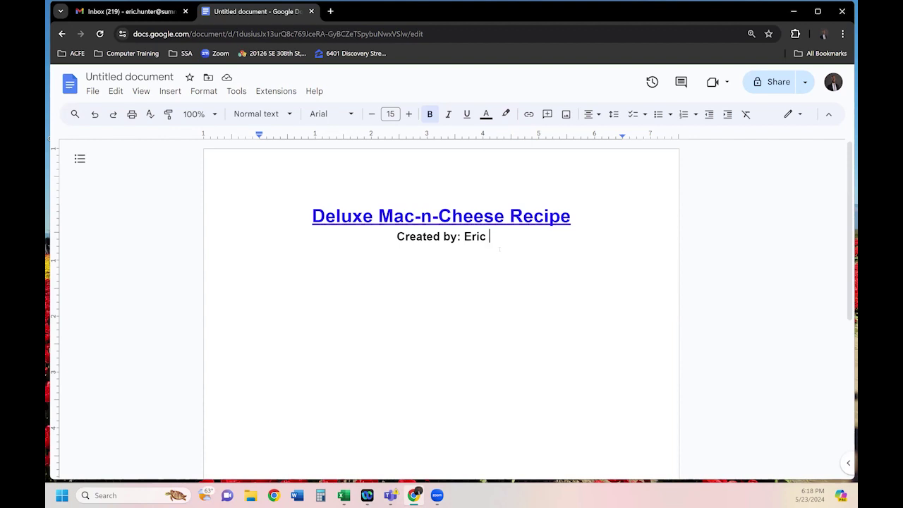
key(Return)
text(May 23, 2024)
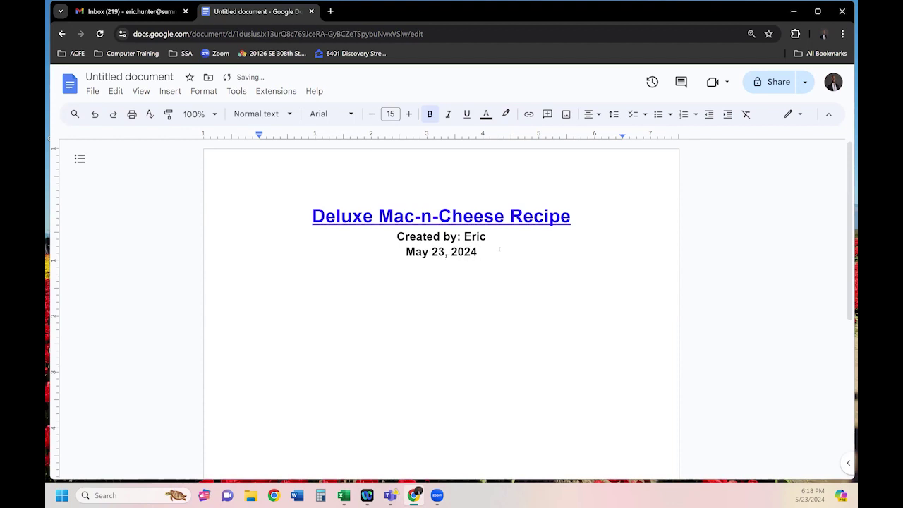
text( -)
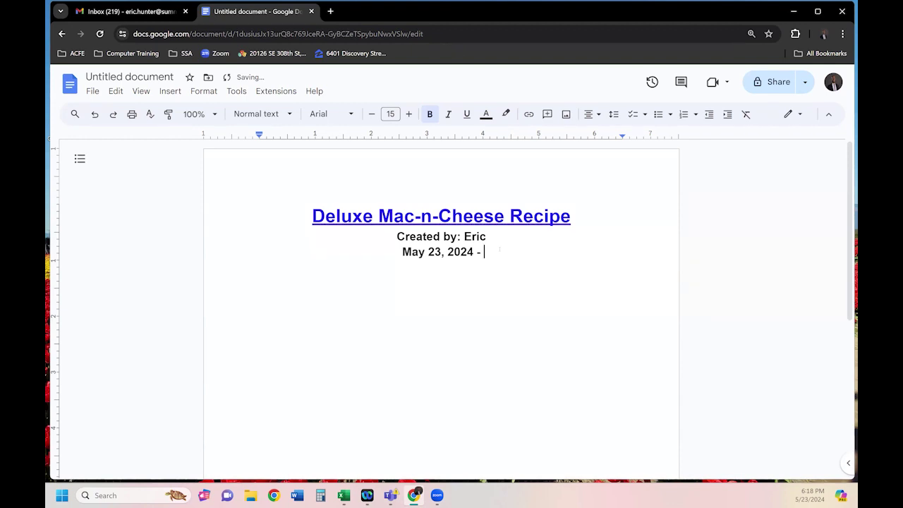
key(BackSpace)
key(BackSpace)
key(BackSpace)
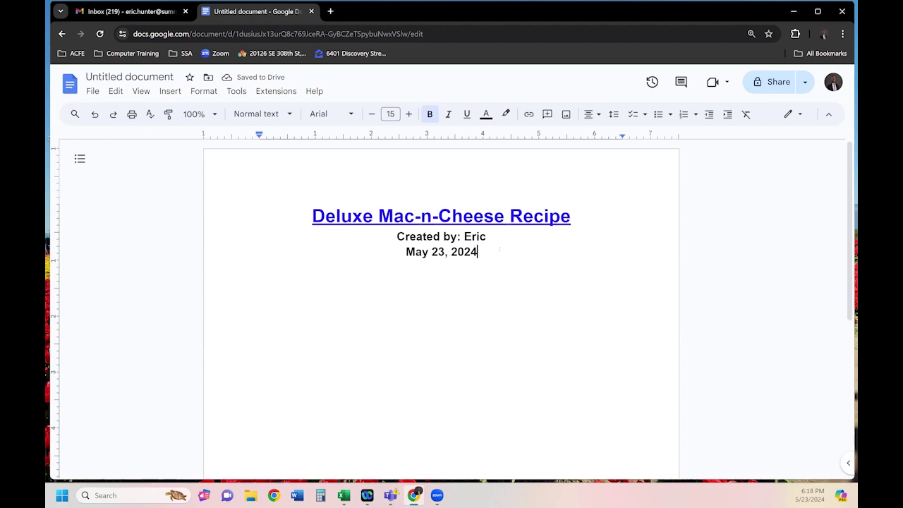
Leave a blank line below the date and start a left-aligned numbered list with bold turned off
key(Return)
key(Return)
click(593, 115)
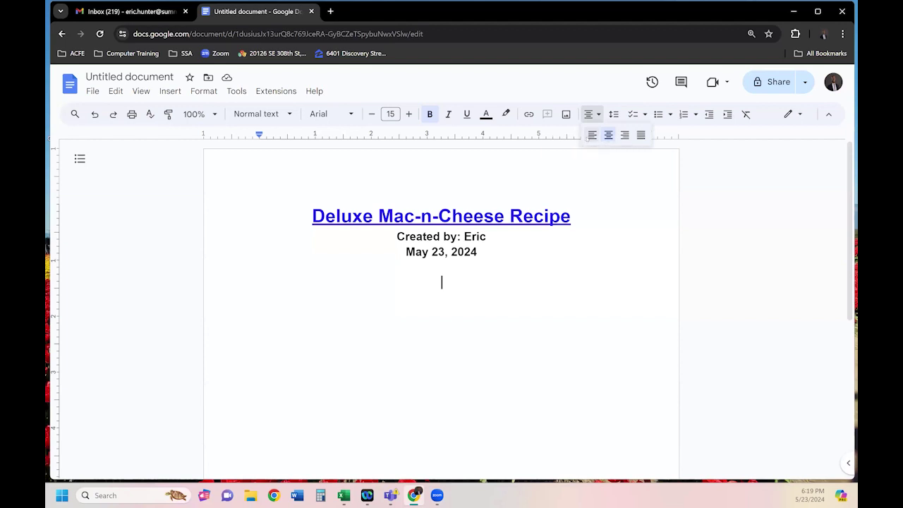
click(592, 135)
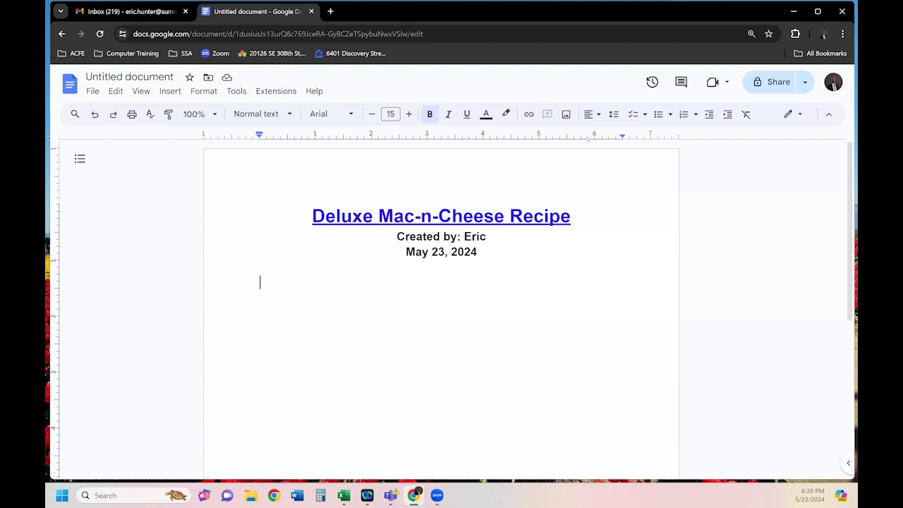
click(686, 115)
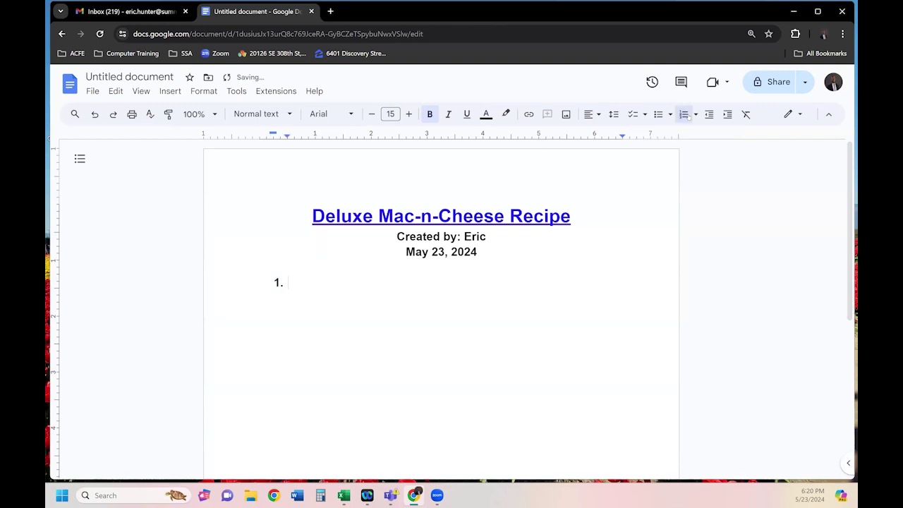
click(429, 114)
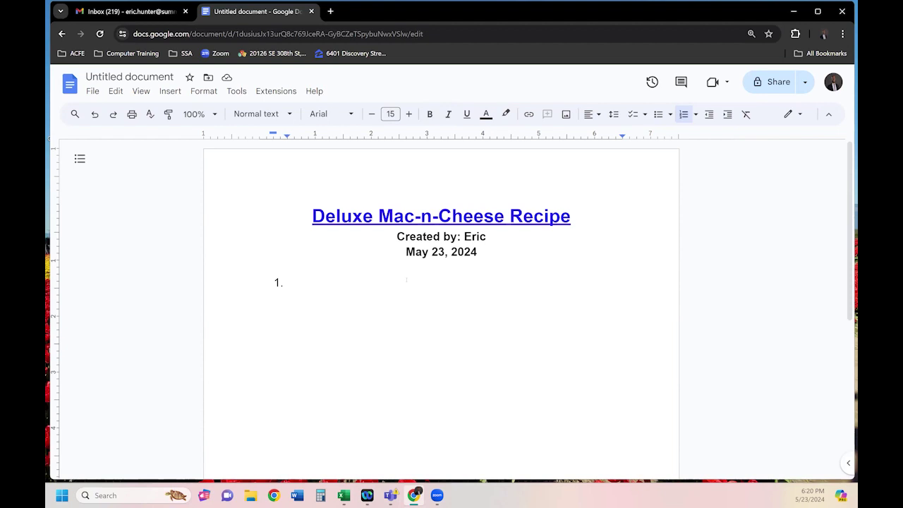
Enter "Collect the following items from your pantry" as numbered item 1 and start a new list item
text(Collect the fol)
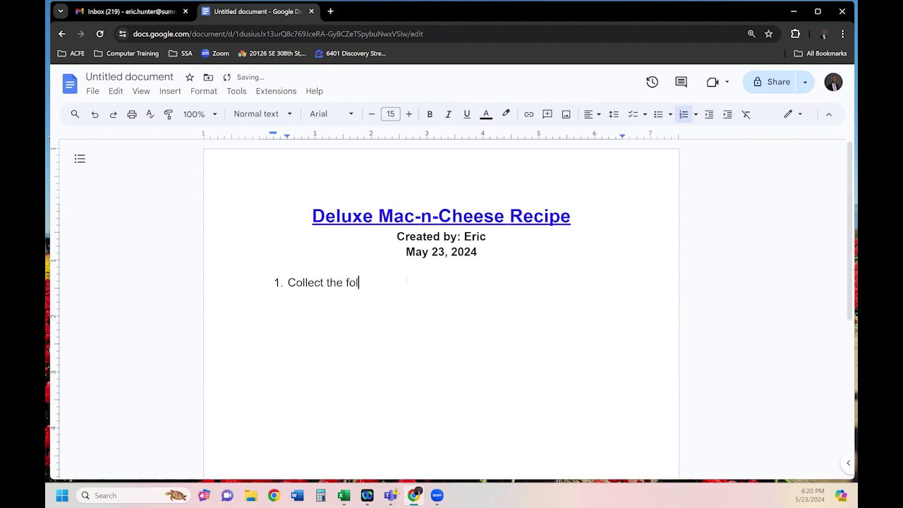
text(lowing items from your pantry)
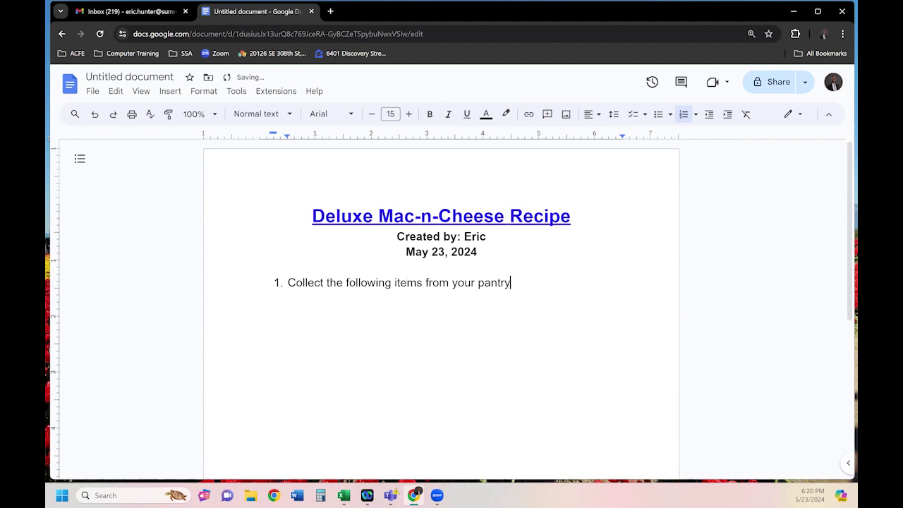
key(Return)
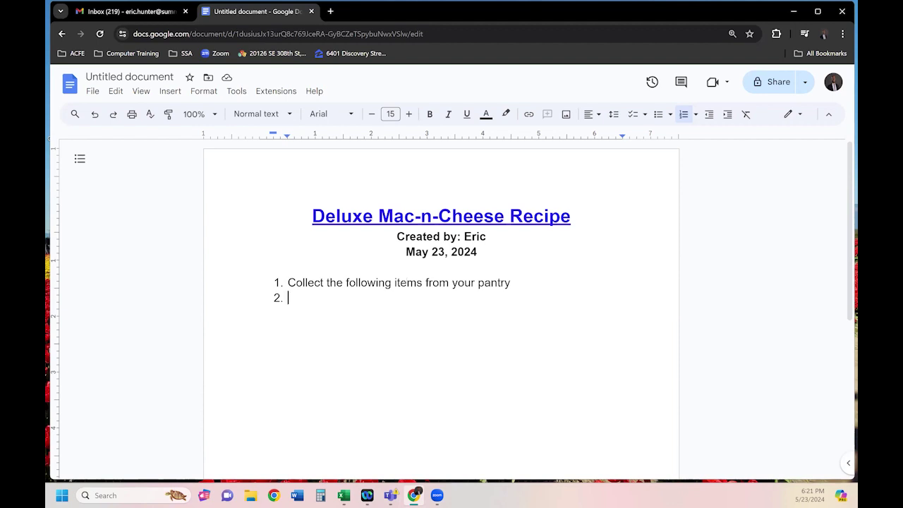
Indent the new list item to the lettered sublevel and enter "Macaroni shells" as item a
key(Tab)
text(P)
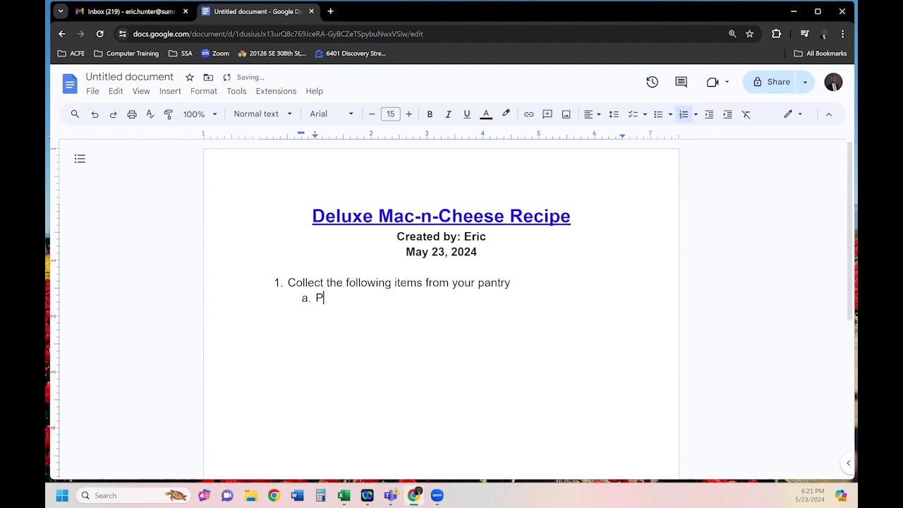
text(a)
key(BackSpace)
key(BackSpace)
text(Macaroni shells)
Add sub-item b as "Parmesan Cheese", correcting the misspelled first word with the suggested spelling
key(Return)
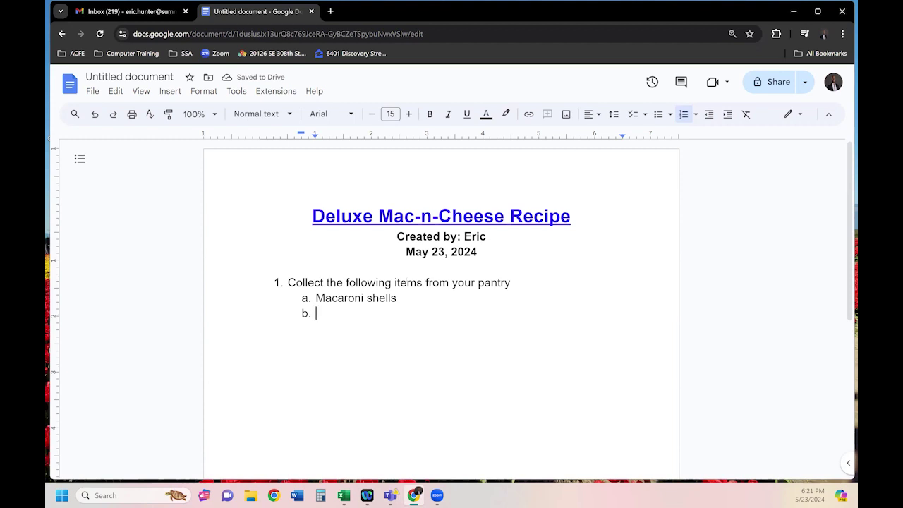
text(Cheese)
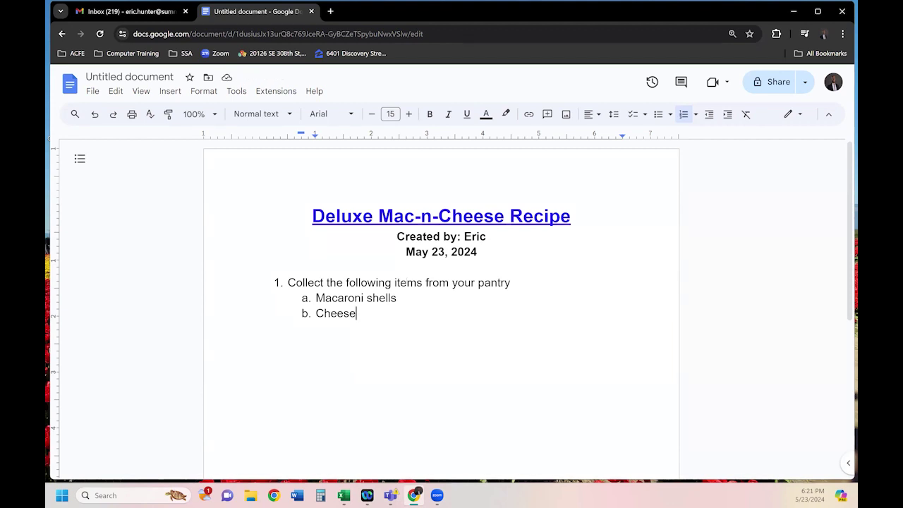
key(BackSpace)
key(BackSpace)
key(BackSpace)
key(BackSpace)
key(BackSpace)
key(BackSpace)
key(BackSpace)
text(Parmasen )
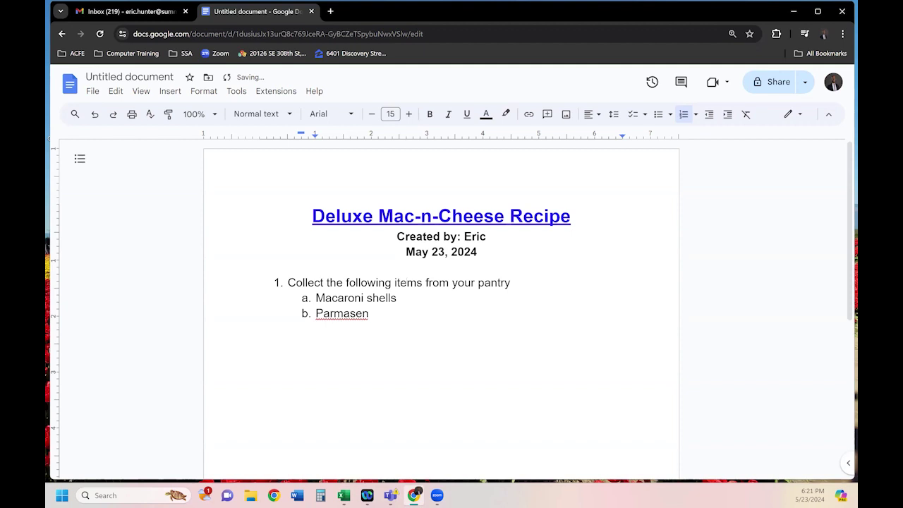
text(Cheese)
right_click(350, 314)
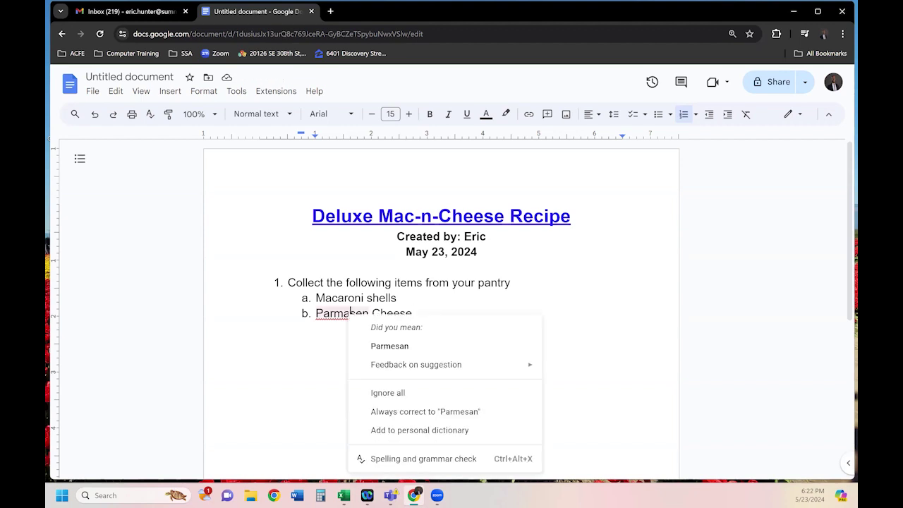
click(398, 346)
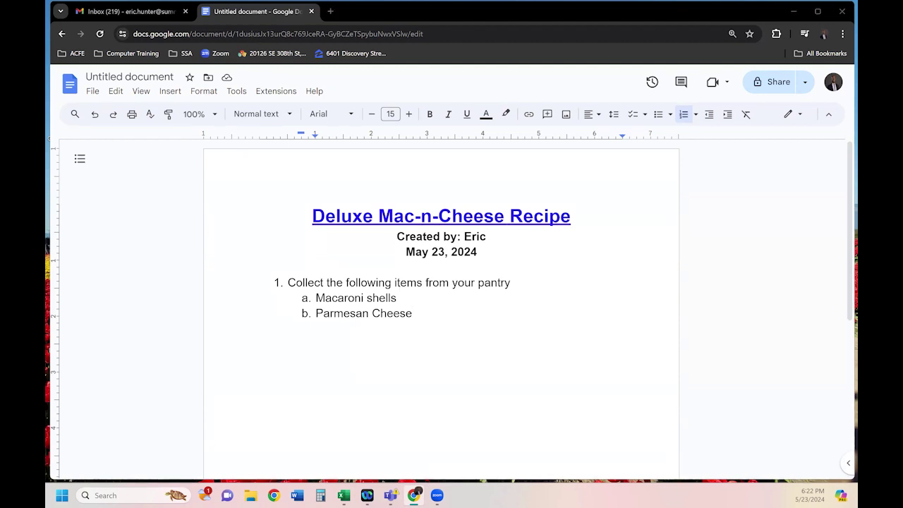
Add "Cheddar Cheese", "Butter" and "Milk" as sub-items c, d and e of the pantry list
key(Return)
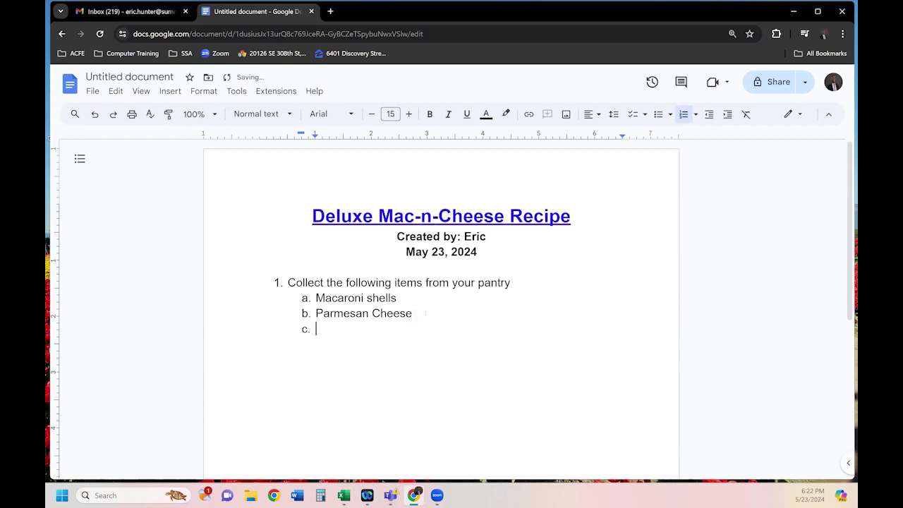
text(Cheddar Cheese)
key(Return)
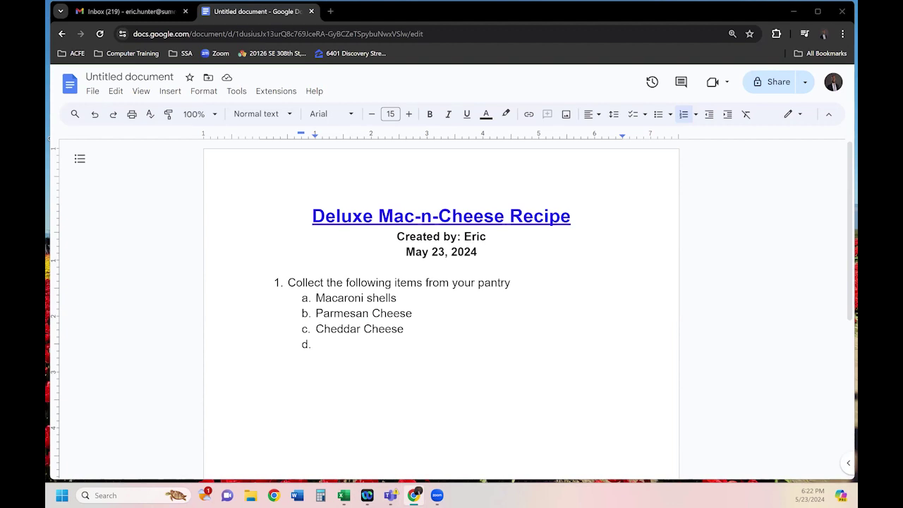
click(340, 343)
text(Butter)
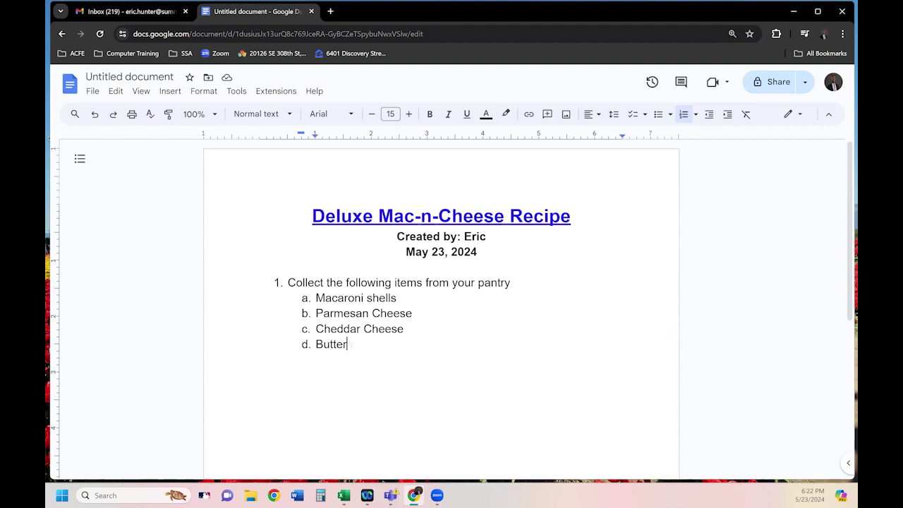
key(Return)
text(Milk)
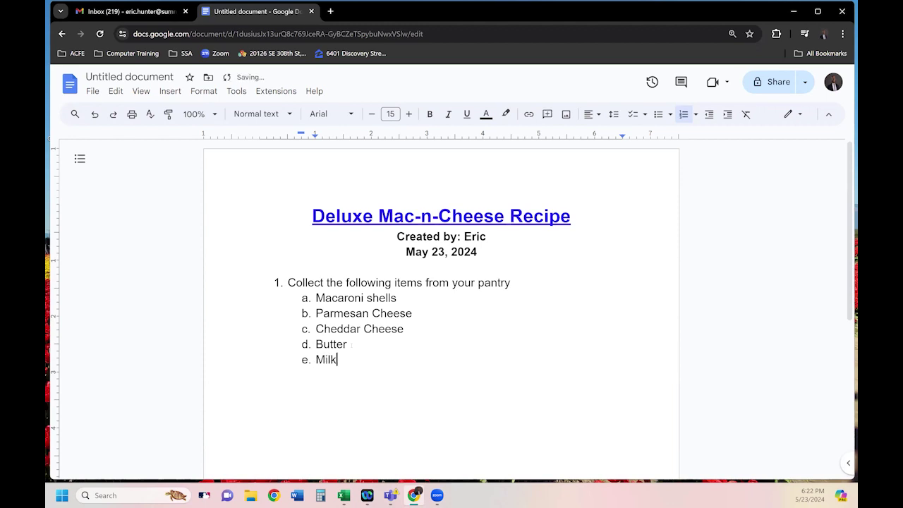
Add sub-item f reading "Casserole dish (see table for appropriate size based on # of servings)"
key(Return)
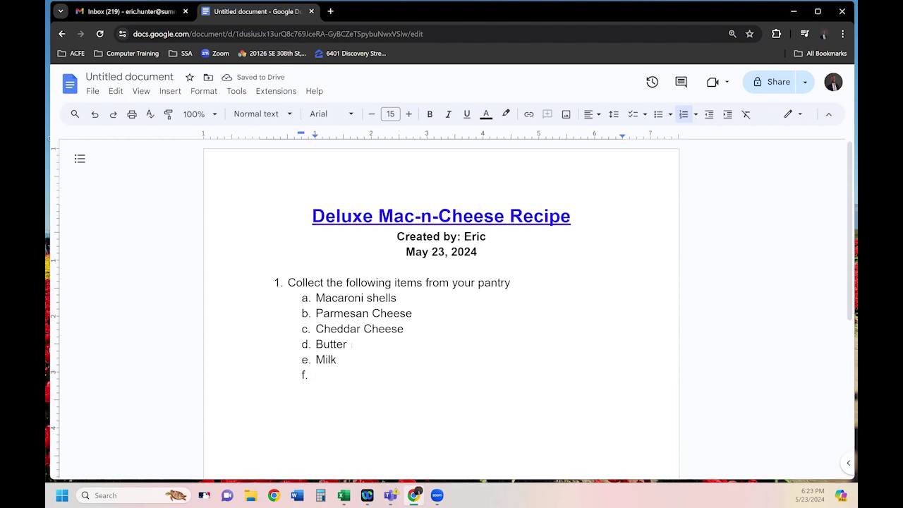
text(Ca)
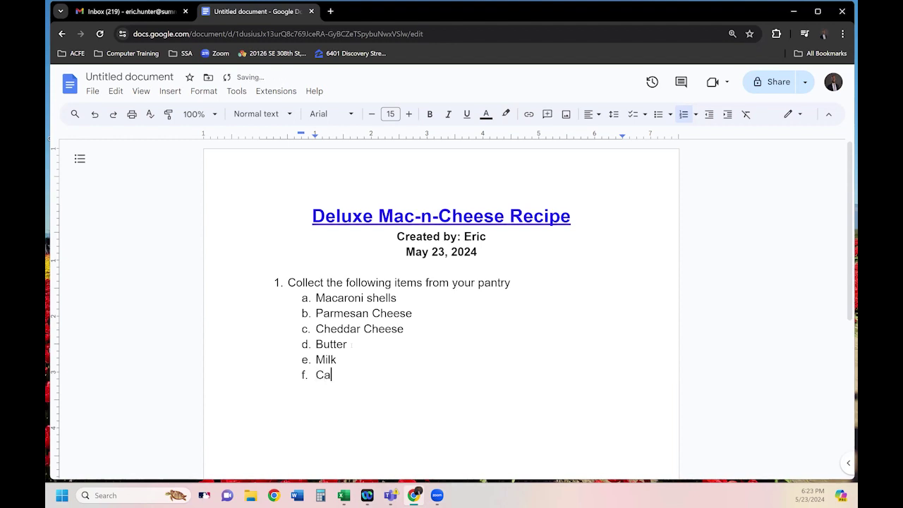
text(sserole dish (see ta)
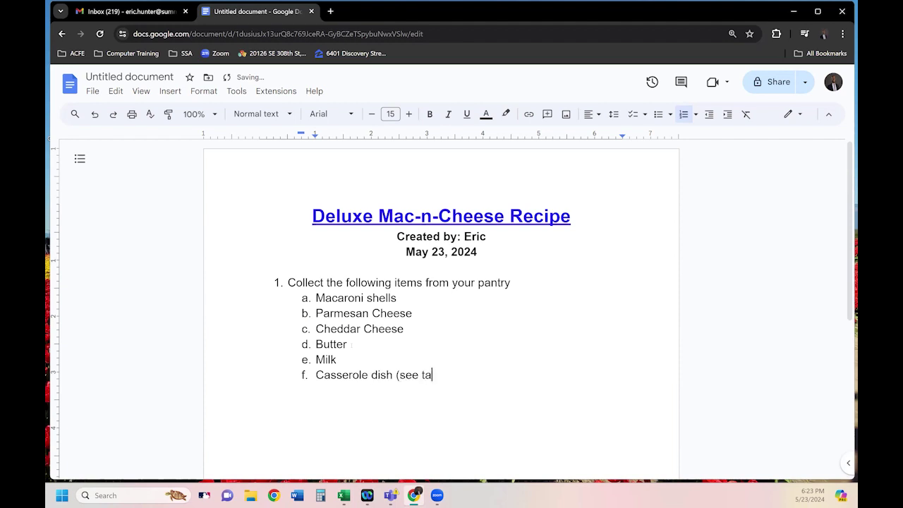
text(ble for appropria)
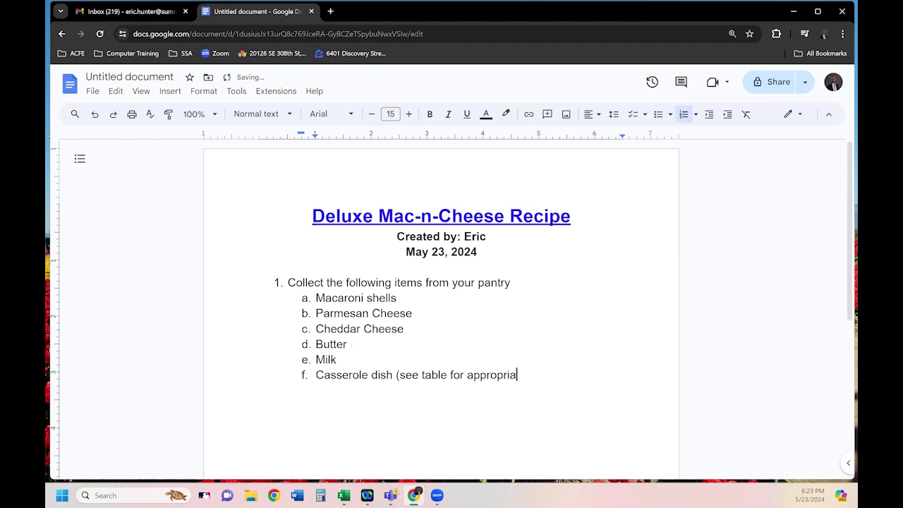
text(te size based on serving)
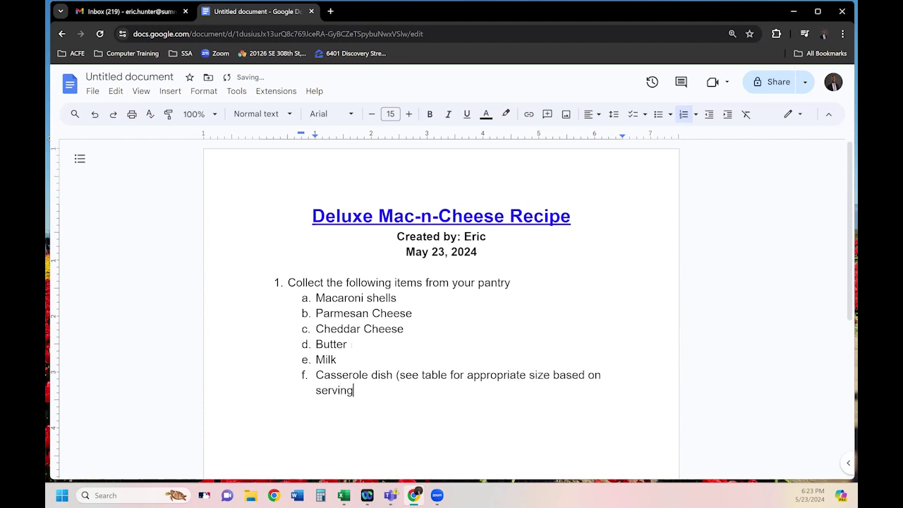
key(BackSpace)
key(BackSpace)
key(BackSpace)
key(BackSpace)
key(BackSpace)
key(BackSpace)
key(BackSpace)
text(# of servings))
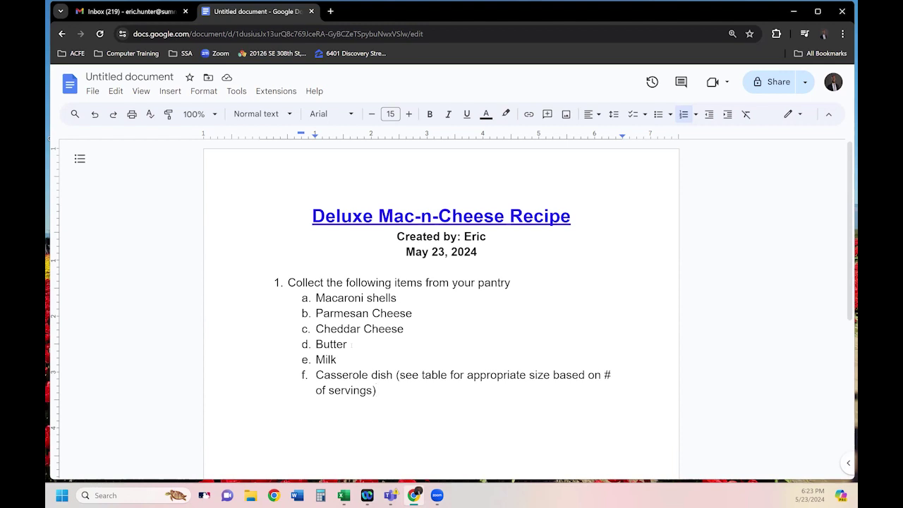
Add "Salt", "Paper" and "Large pot" as sub-items g, h and i of the pantry list
key(Return)
text(Sal)
key(BackSpace)
key(BackSpace)
text(alt)
key(Return)
text(Paper)
key(Return)
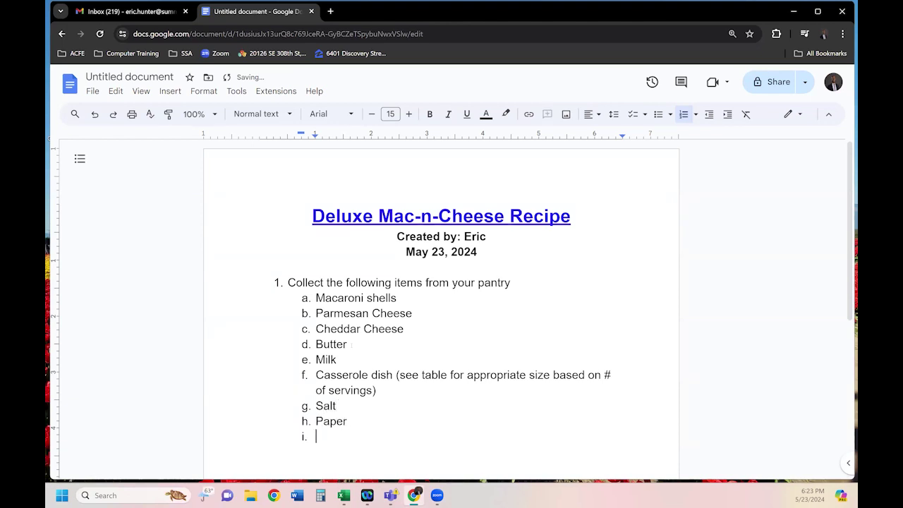
text(Large pot)
key(Return)
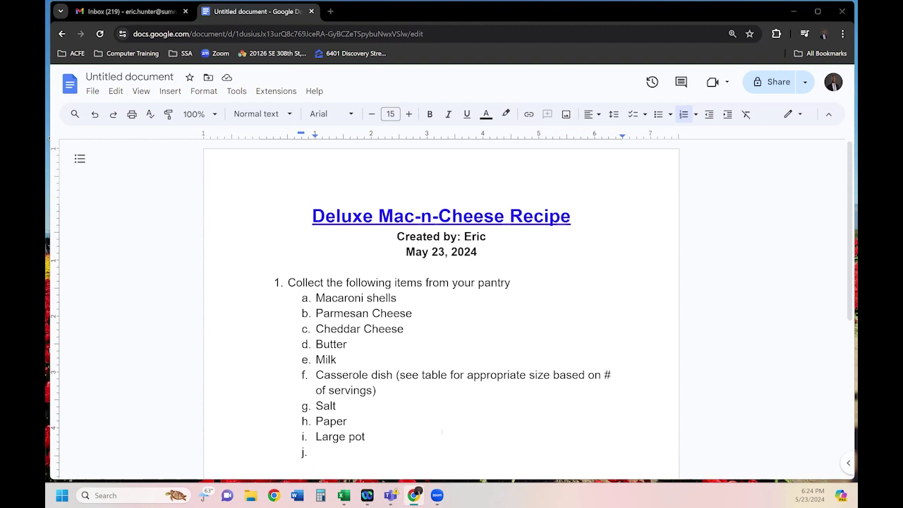
Promote the empty sub-item j to numbered item 2 and enter "Preheat the oven"
click(366, 449)
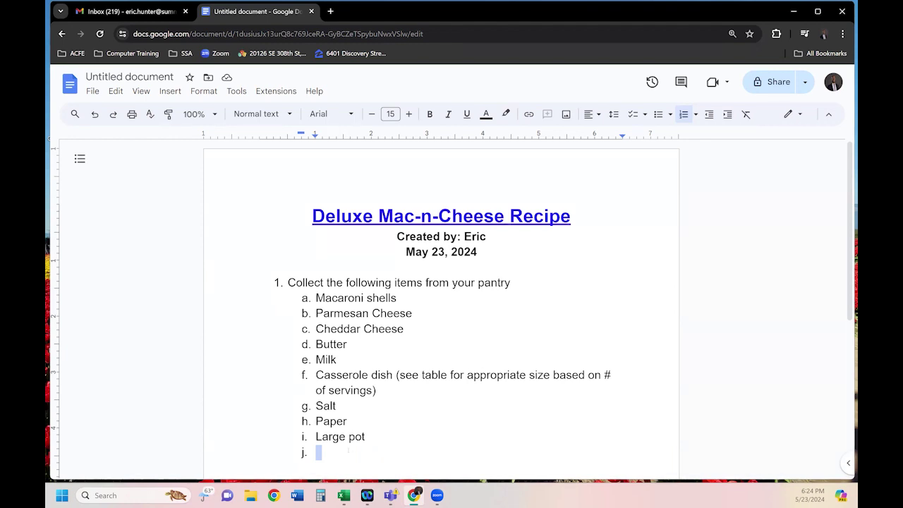
click(348, 450)
key(Tab)
key(shift+Tab)
key(shift+Tab)
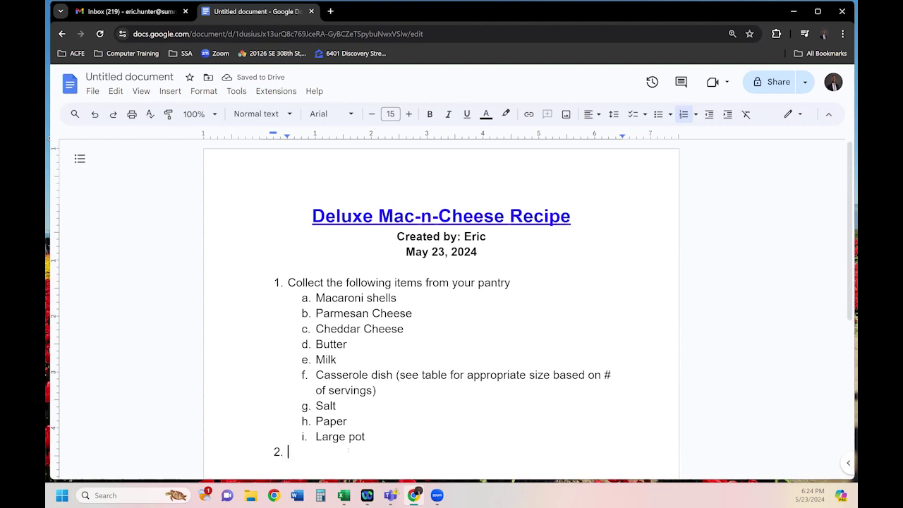
text(Pre)
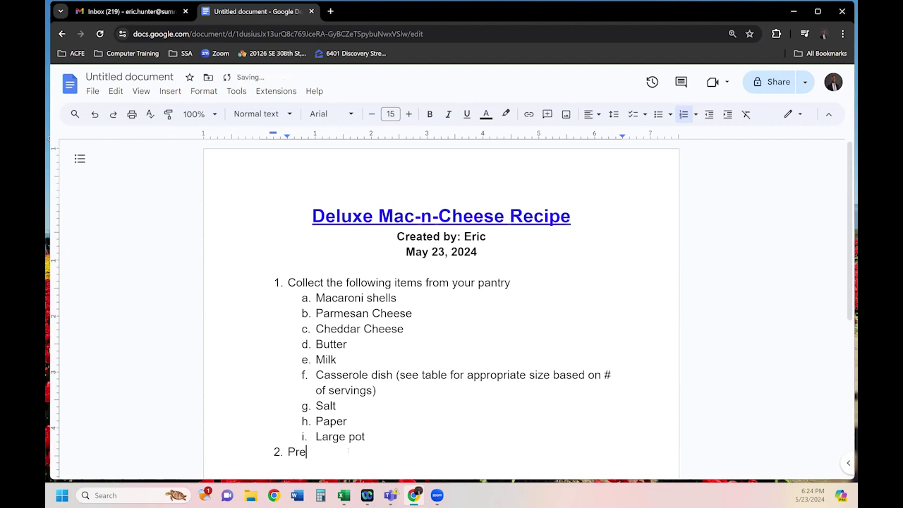
text(heat the oven)
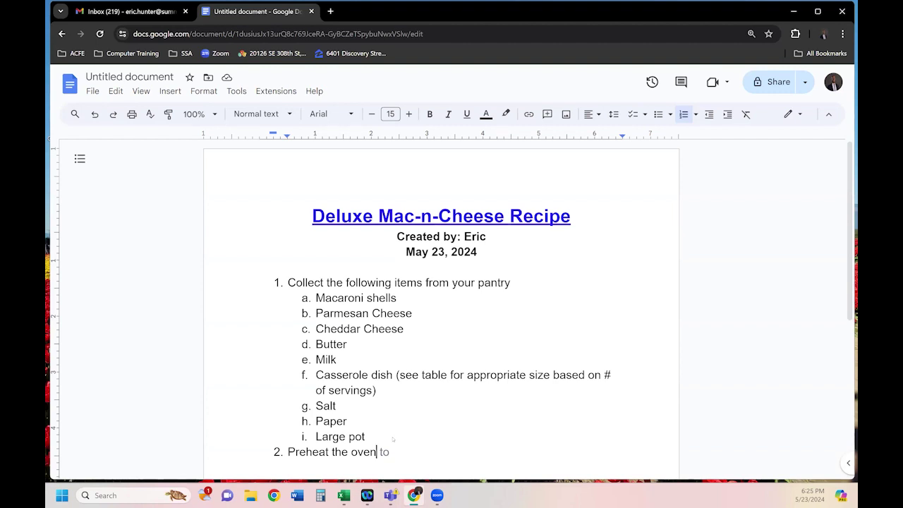
Delete the "Preheat the oven" item and start a new lettered sub-item below "Large pot"
key(shift+End)
key(BackSpace)
key(BackSpace)
key(BackSpace)
key(BackSpace)
key(BackSpace)
key(BackSpace)
key(BackSpace)
key(BackSpace)
key(BackSpace)
key(BackSpace)
key(BackSpace)
key(BackSpace)
key(BackSpace)
key(BackSpace)
key(BackSpace)
key(BackSpace)
key(BackSpace)
key(BackSpace)
key(BackSpace)
key(Return)
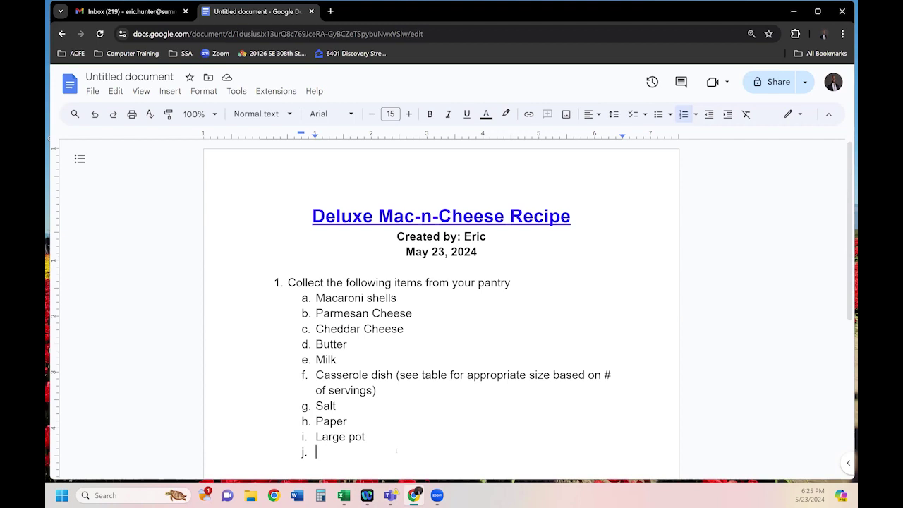
Promote the empty sub-item to numbered item 2 and enter "Preheat the oven to 350 F"
key(shift+Tab)
text(Preheat the oven to )
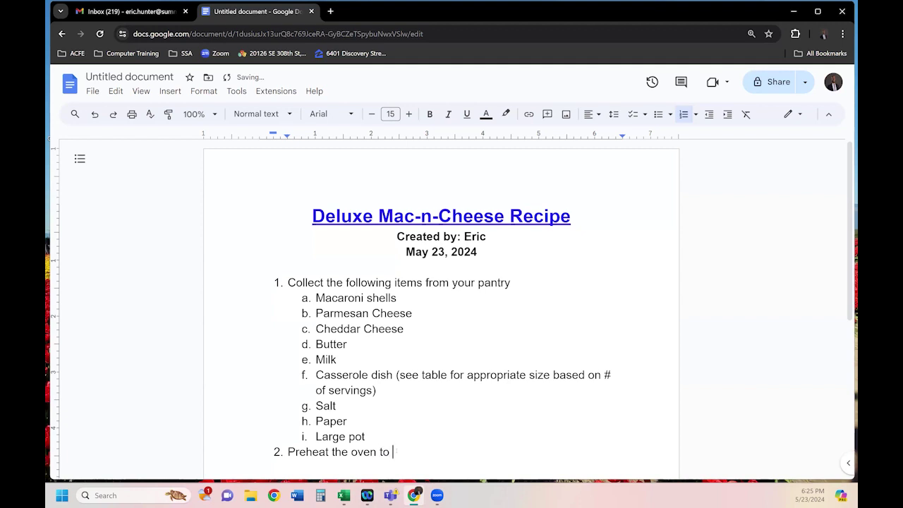
text(375)
text( F)
key(BackSpace)
key(BackSpace)
key(BackSpace)
key(BackSpace)
text(50 F)
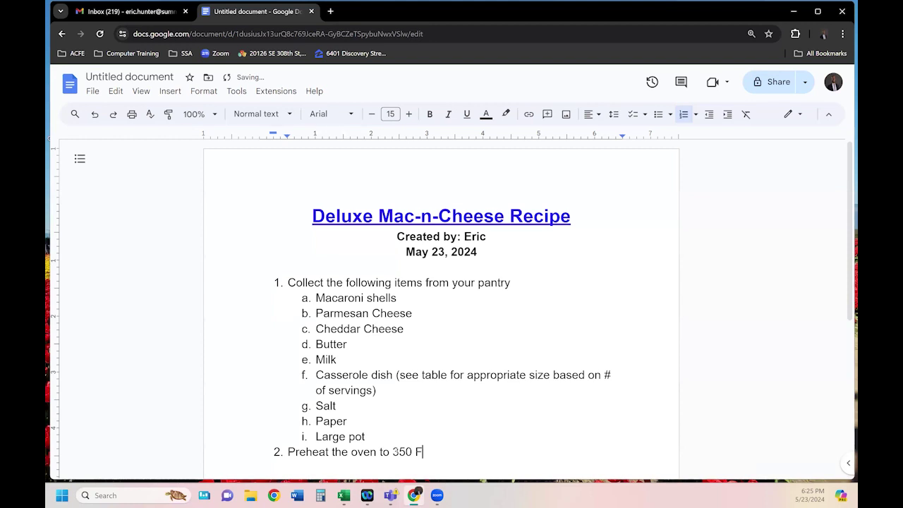
Add numbered item 3 reading "Fill the large pot with 2 gallons of water, bring to a boil"
key(Return)
text(Fill the large pot with )
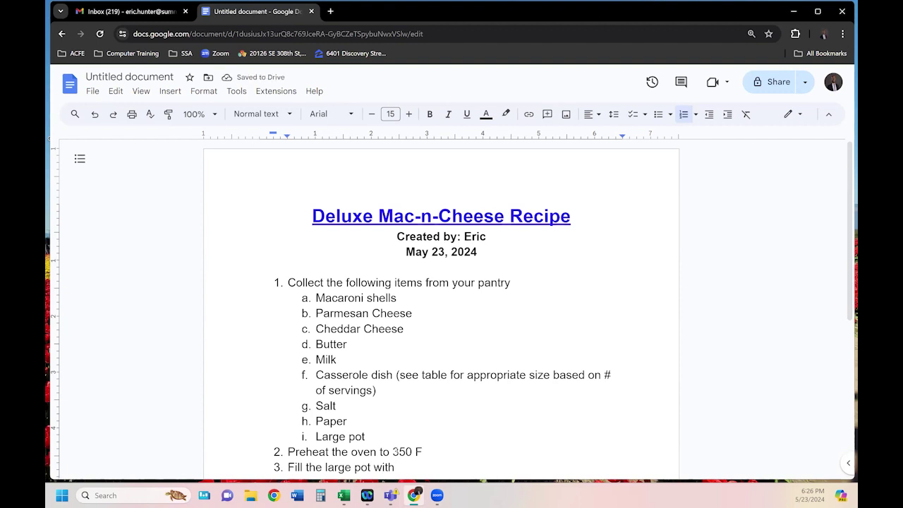
text(2 gallons)
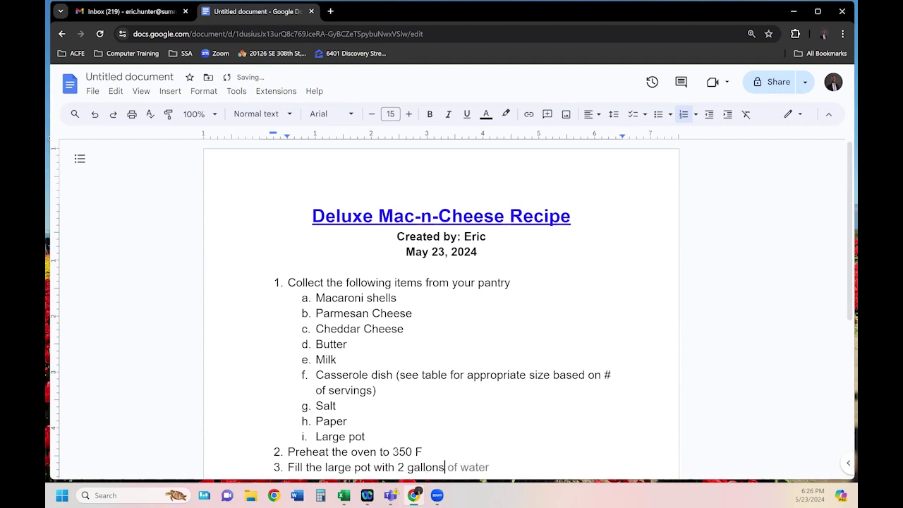
text( of water, bring to a boil)
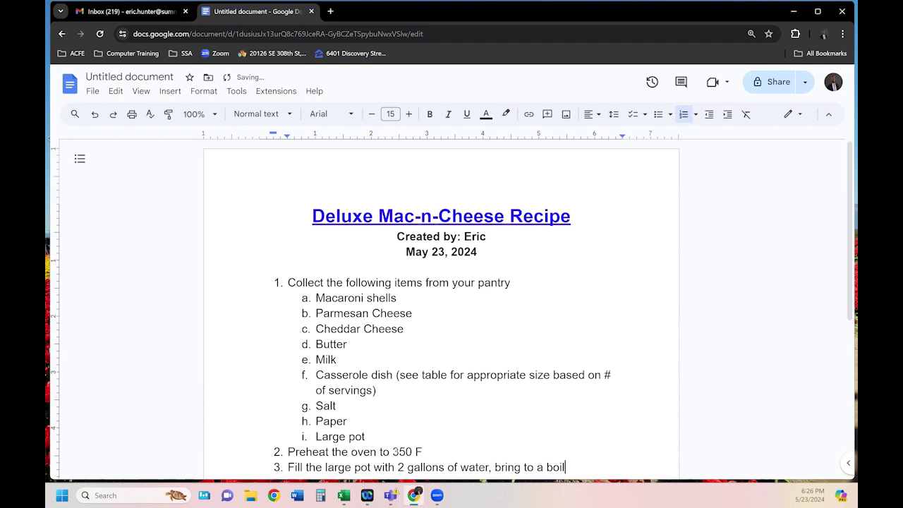
Add numbered item 4 reading "Insert the Macaroni Shells (see the table for the appropriate amount)"
key(Return)
text(Insert the Macaroni Shells (see the )
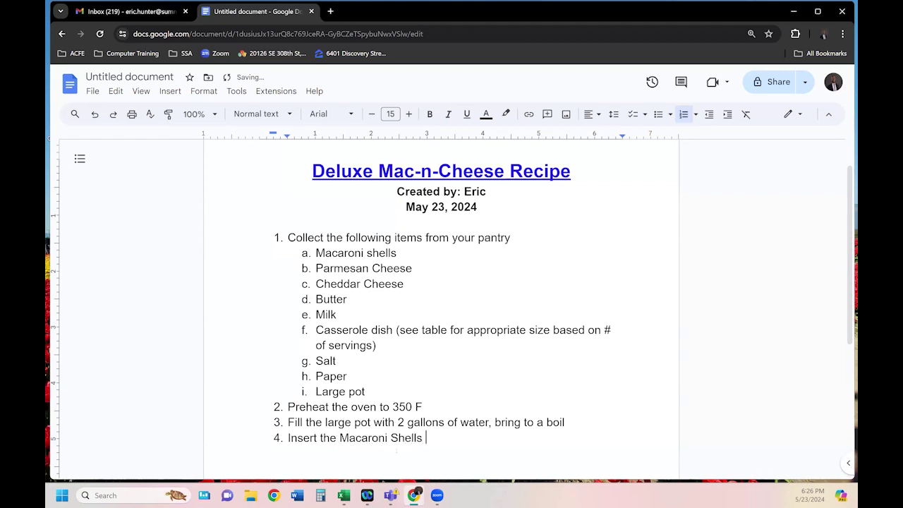
text(table for the )
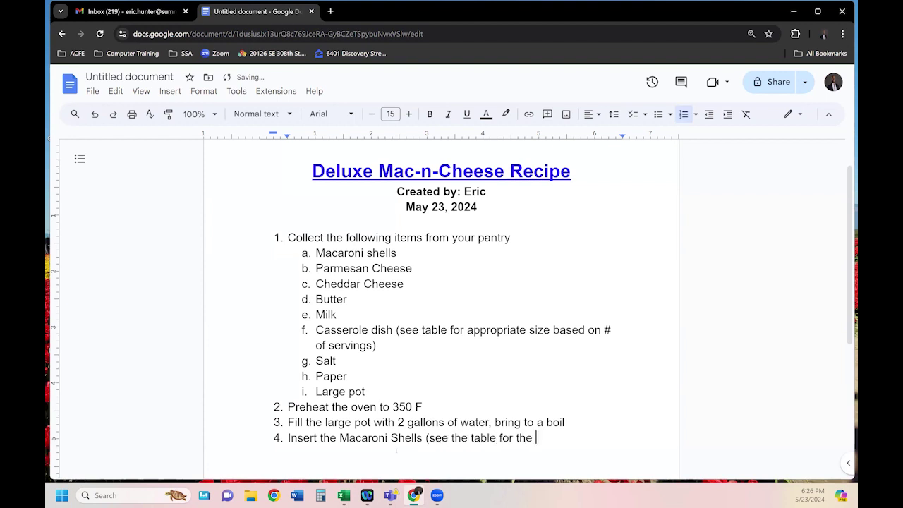
text(appropriate amount))
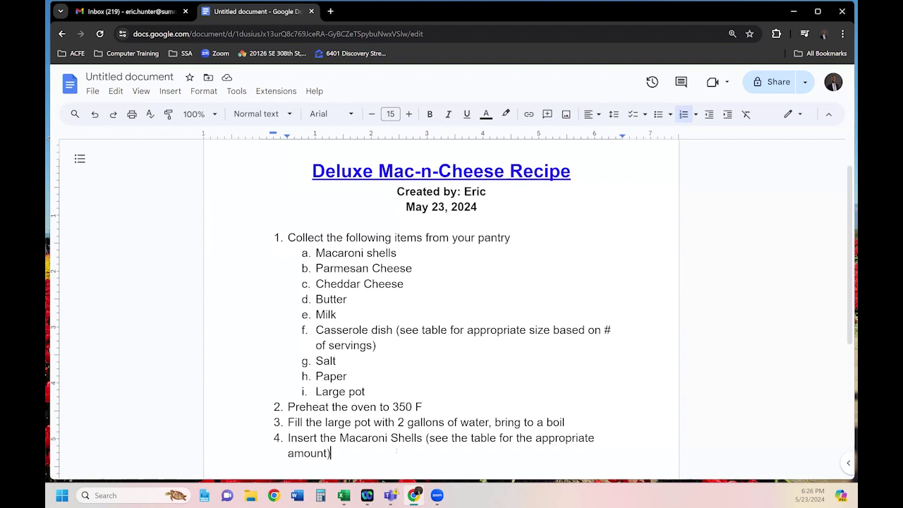
Add numbered item 5 reading "Add salt and oil to taste"
key(Return)
text(Add salt and )
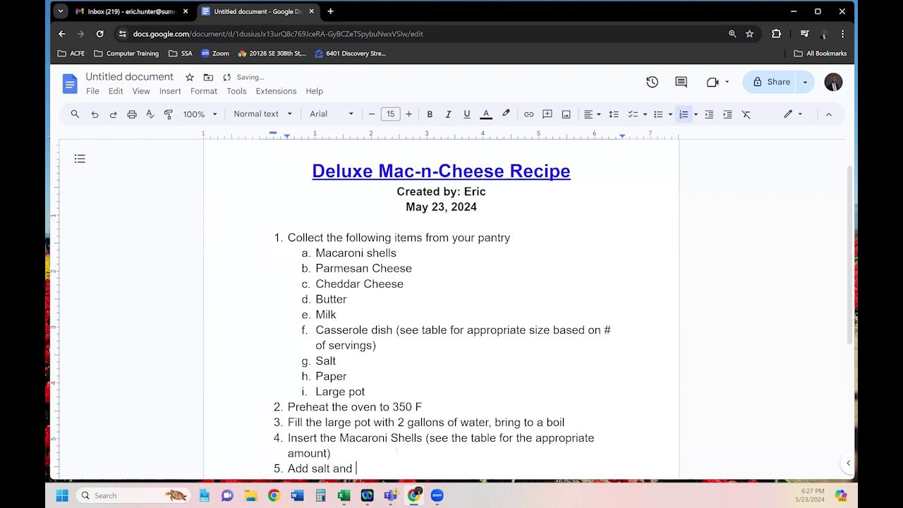
text(oil to taste)
Insert a new sub-item reading "oil" directly below "Salt" in the pantry list
double_click(382, 392)
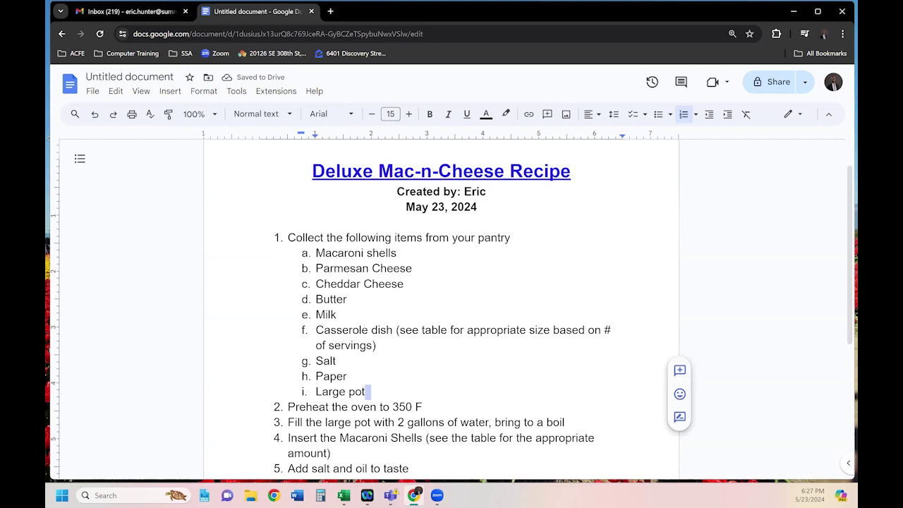
click(348, 364)
key(Return)
text(oil)
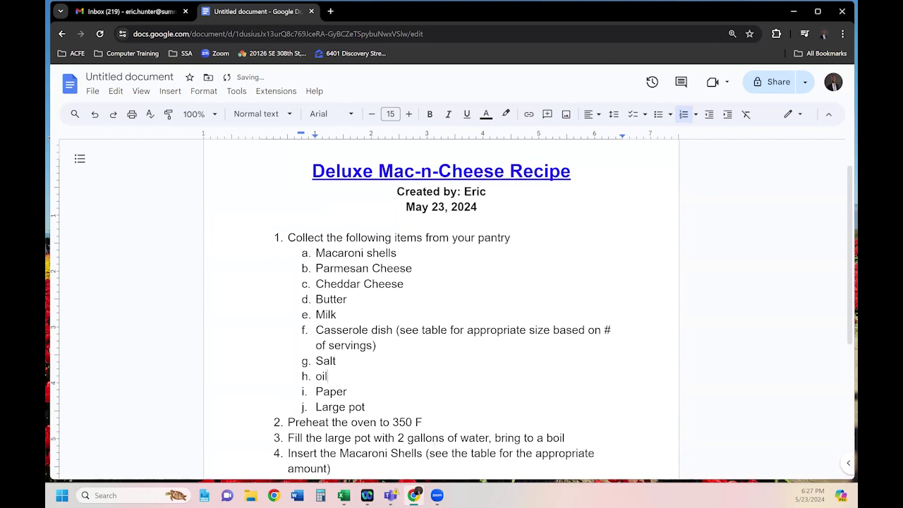
Start numbered item 6 below "Add salt and oil to taste"
scroll(424, 336, down, 3)
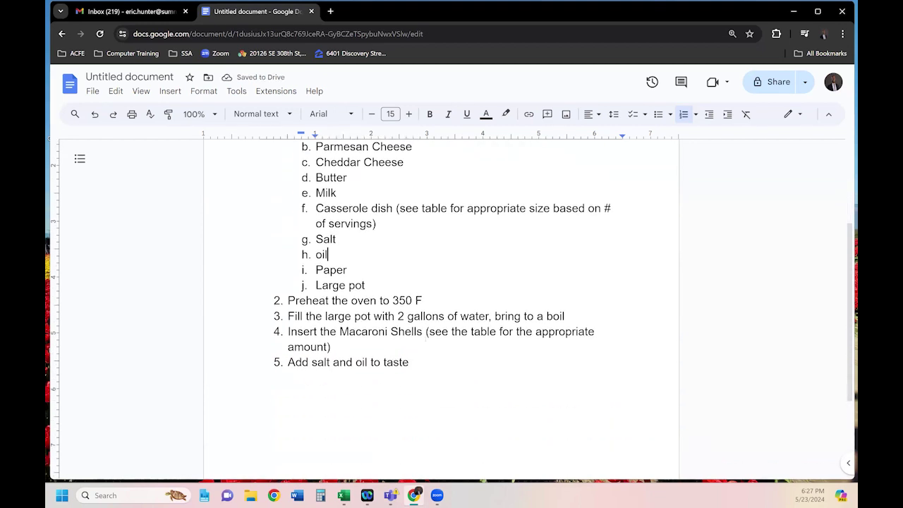
double_click(424, 336)
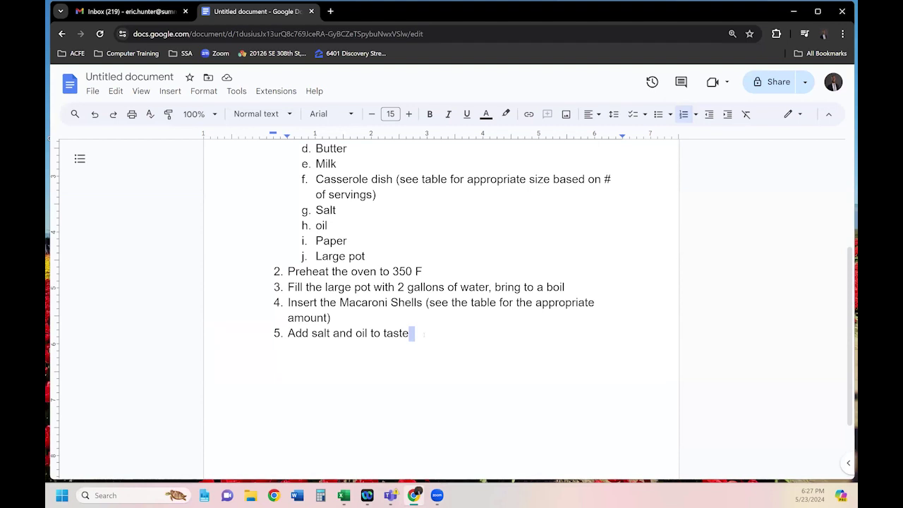
click(409, 333)
key(Return)
text(See table )
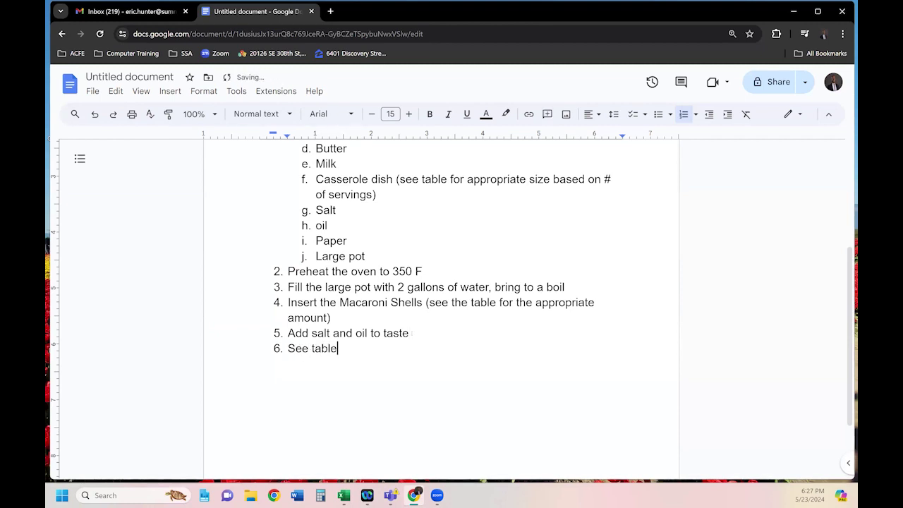
text(for)
key(BackSpace)
key(BackSpace)
key(BackSpace)
key(ctrl+BackSpace)
key(ctrl+BackSpace)
Enter "Let boil for 6-7 minutes" as the text of numbered item 6
text(Let boil for )
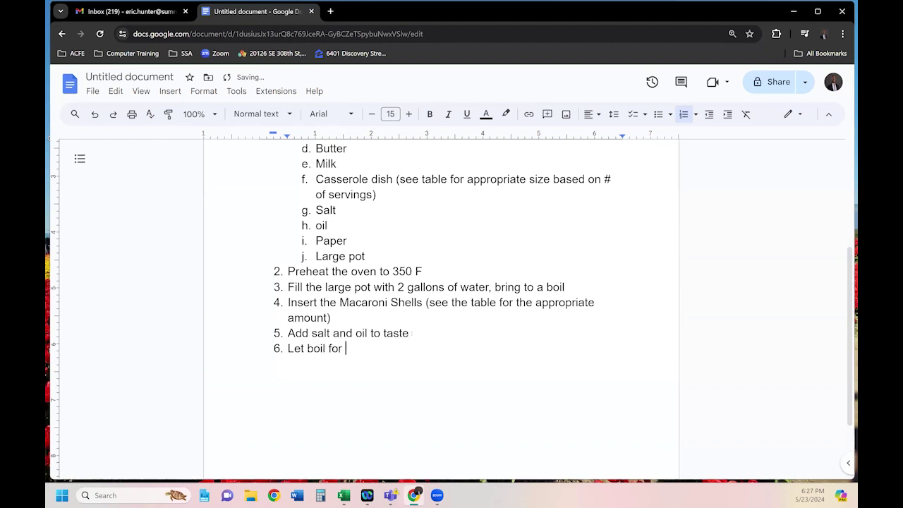
text(6-7 minutes)
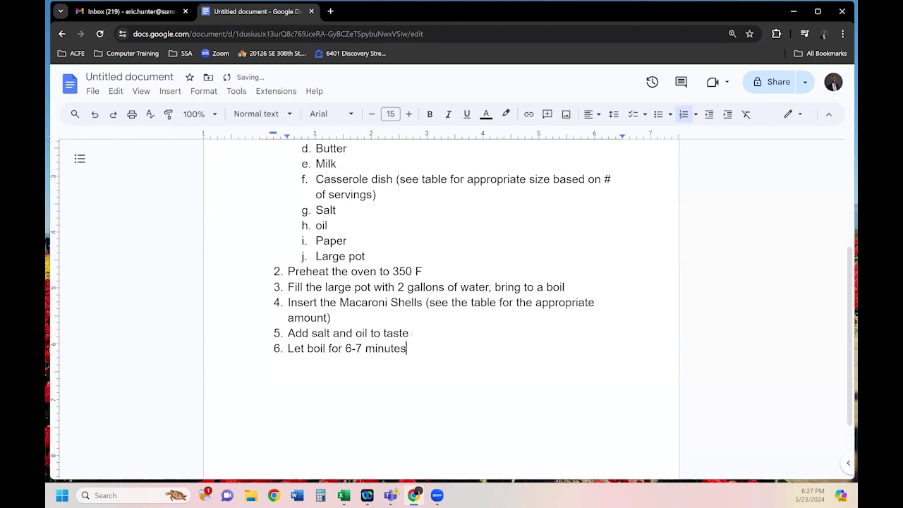
Change the boiling time in numbered item 6 to 10 minutes
key(Left)
key(Left)
key(Left)
key(Left)
key(Left)
key(Left)
key(Left)
key(Left)
key(shift+Left)
key(shift+Left)
key(shift+Left)
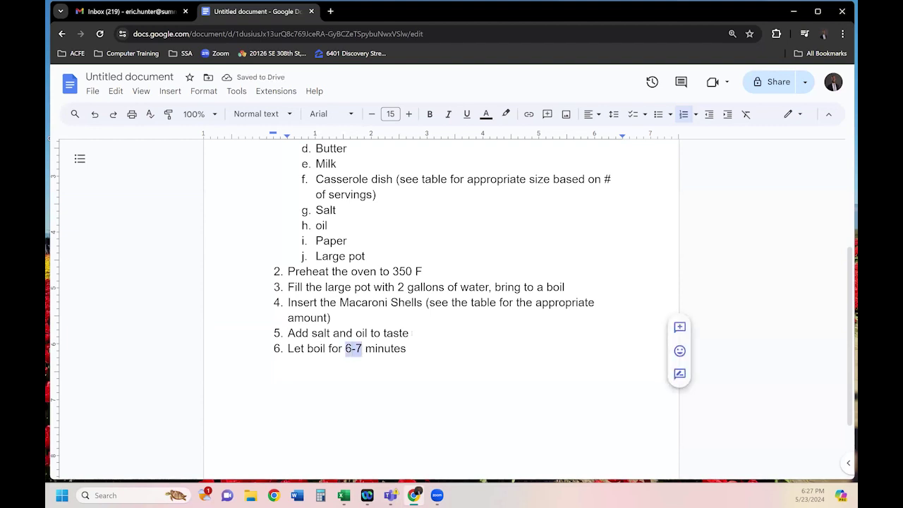
text(10)
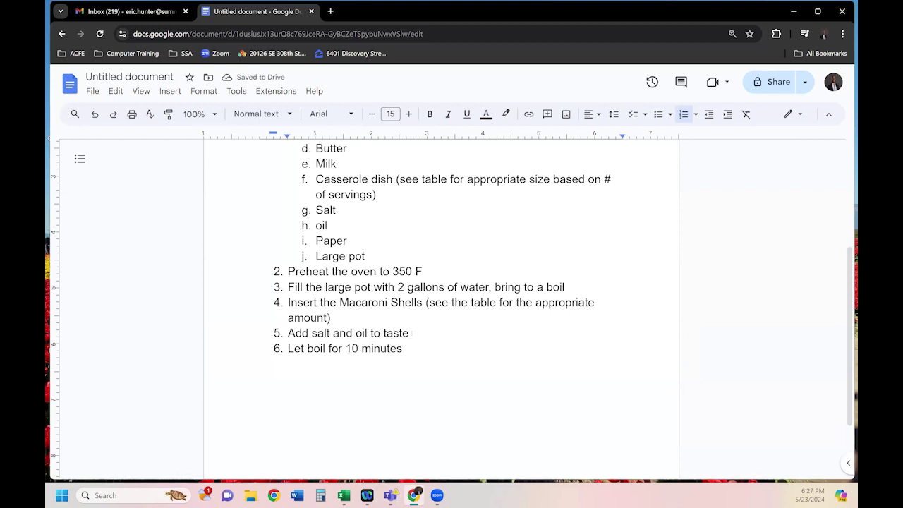
Append ", stir occasionally" to item 6, correcting the misspelled last word with the suggested spelling, and start item 7 below it
text(, stir )
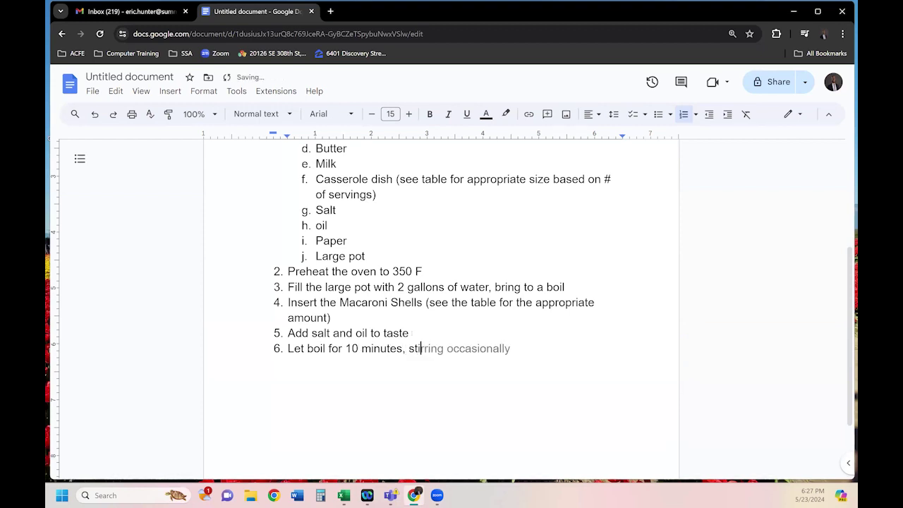
text(occas)
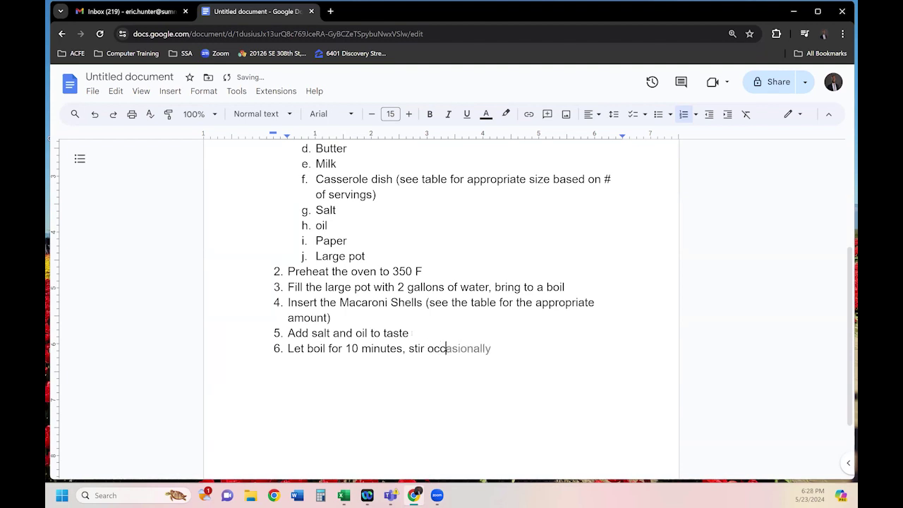
key(Return)
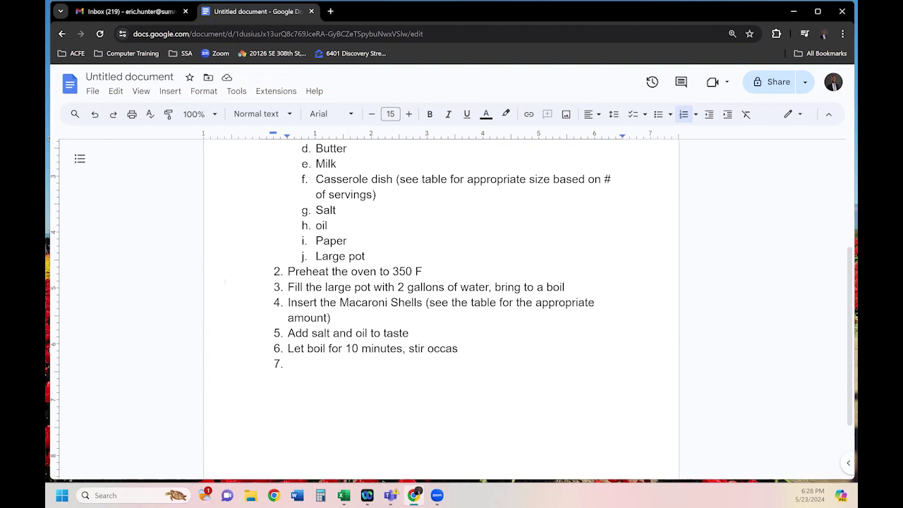
click(459, 349)
text(siona)
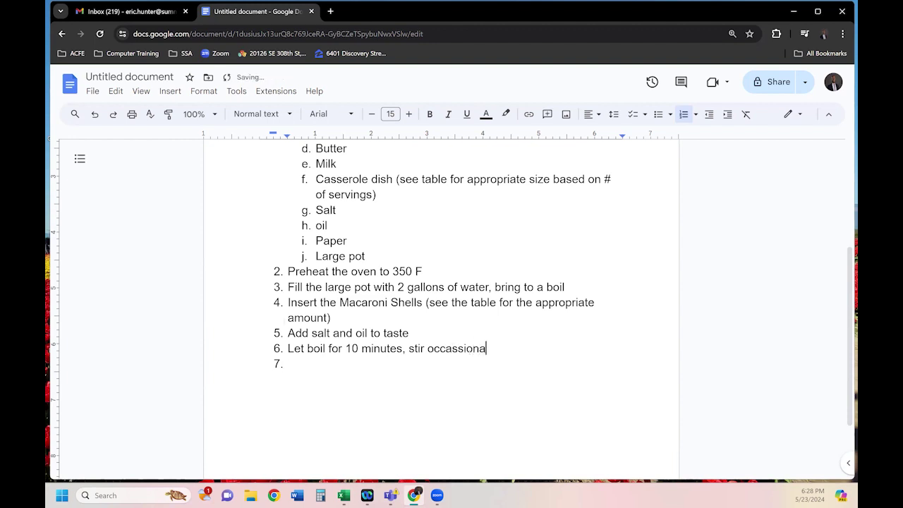
text(ly)
click(288, 364)
right_click(467, 349)
click(537, 228)
Enter "Once finished, drain the noodles - do not rinse" as numbered item 7
double_click(330, 363)
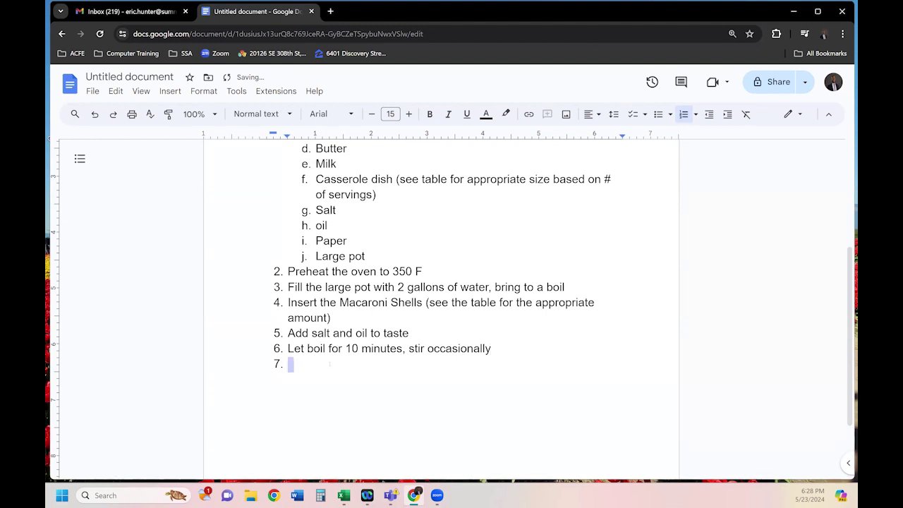
click(330, 363)
text(Once finished, )
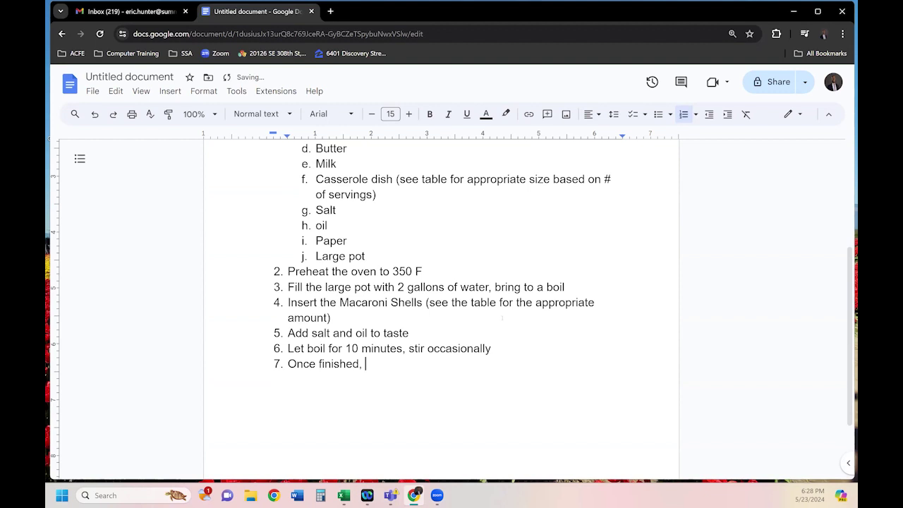
text(drain the noodle)
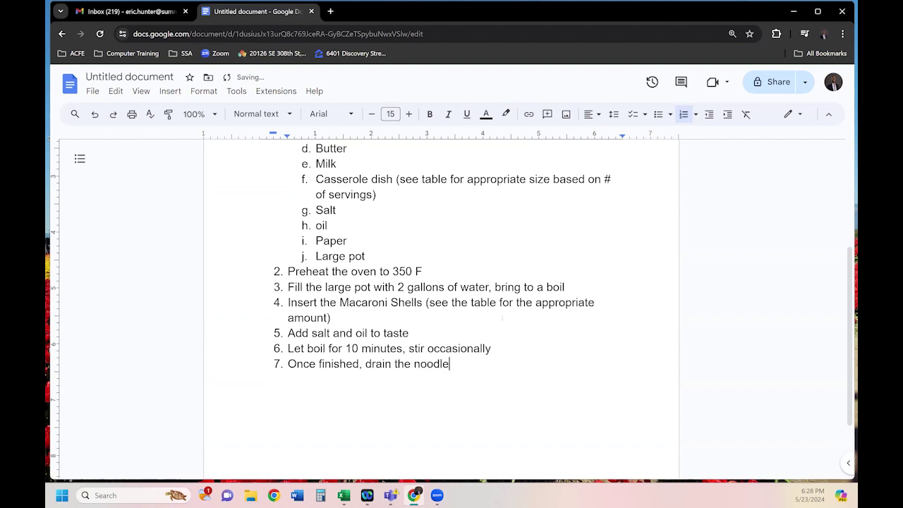
text(s - do not rinse)
Enter "Put the drained noodles into the casserole dish" as numbered item 8
key(Return)
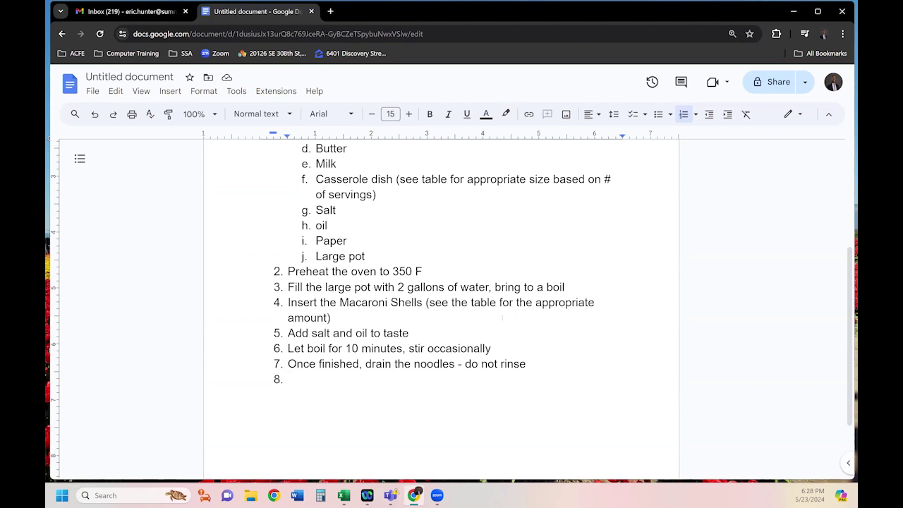
text(Put the noo)
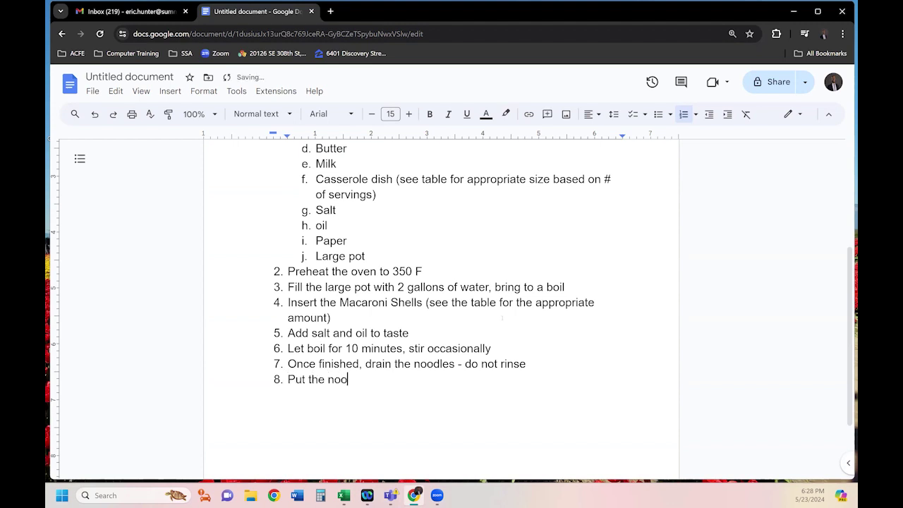
text(dles)
key(BackSpace)
key(BackSpace)
key(BackSpace)
key(BackSpace)
key(BackSpace)
key(BackSpace)
key(BackSpace)
text(drained )
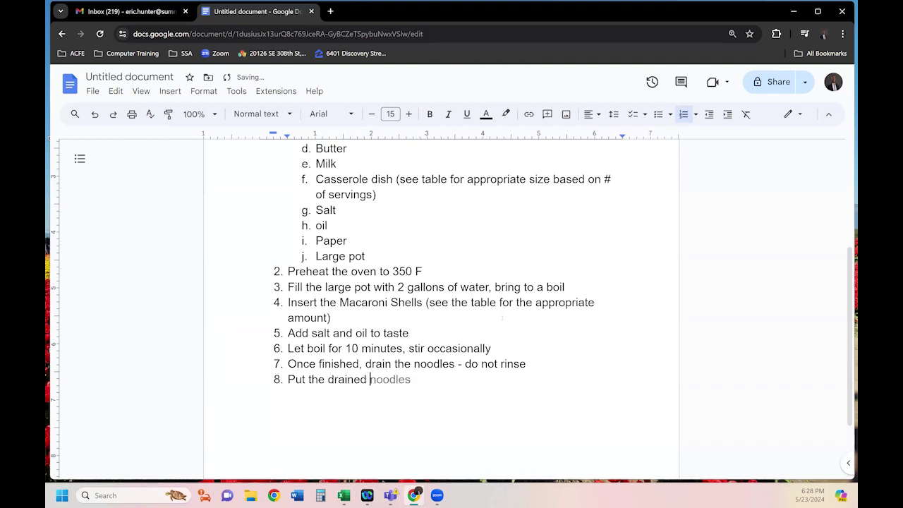
text(noodles into the cass)
key(Tab)
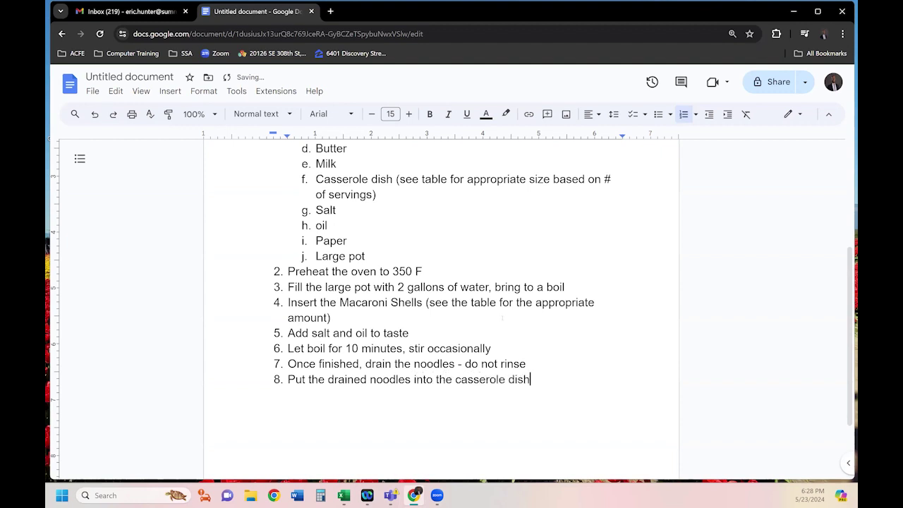
Enter "Add milk, butter, salt, pepper in accordance with below table" as numbered item 9
key(Return)
text(Add milk, butter, salt, )
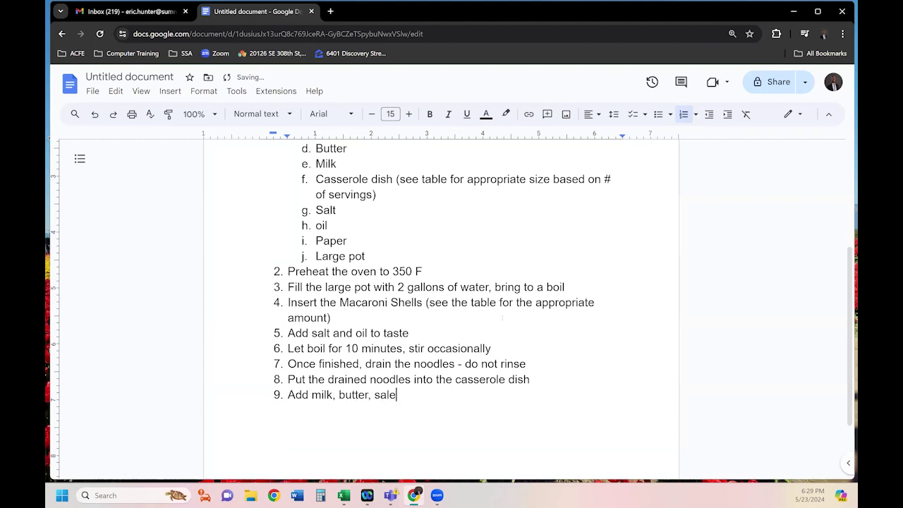
text(peper)
key(BackSpace)
key(BackSpace)
key(BackSpace)
text(per in accordanc)
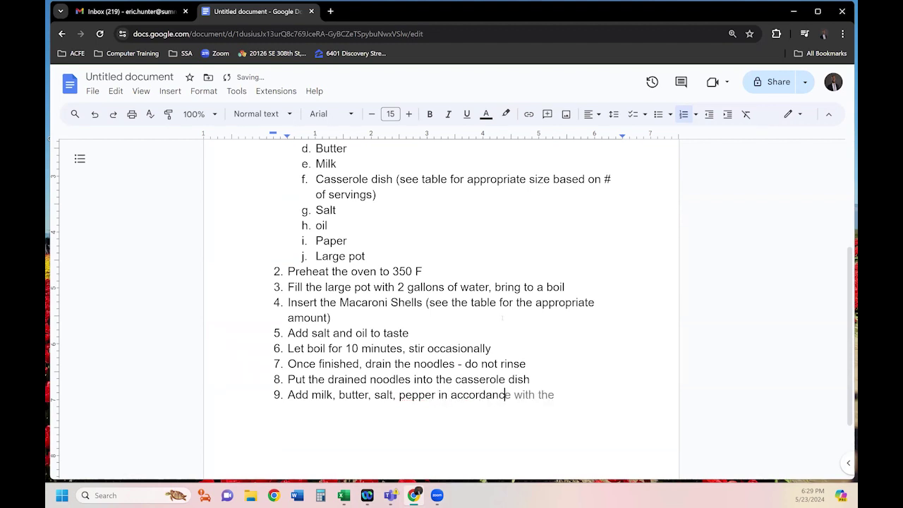
text(e with below table)
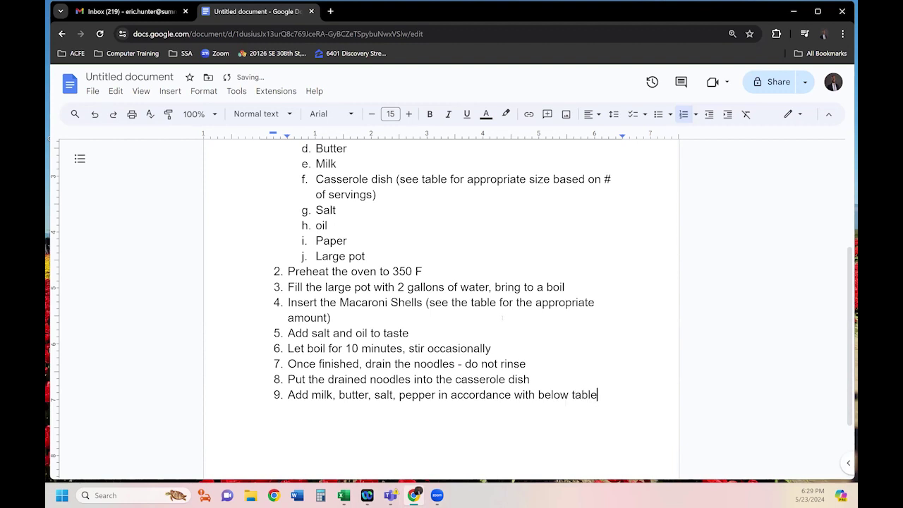
Insert "cheese," before "milk" in numbered item 9
key(Left)
key(Left)
key(Left)
key(Left)
key(Left)
key(Left)
key(Left)
key(Left)
key(Left)
key(Left)
key(Left)
key(Left)
key(Left)
key(Left)
key(Left)
key(Left)
key(Left)
key(Left)
key(Left)
key(Left)
key(Left)
key(Left)
key(Left)
key(Left)
key(Left)
key(Left)
key(Left)
key(Left)
key(Left)
key(Left)
key(Left)
key(Left)
text(cheese,)
key(Right)
key(Right)
key(Right)
key(Right)
key(Right)
key(Right)
key(Right)
key(Right)
key(Right)
key(Right)
key(Right)
key(Right)
key(Right)
key(Right)
key(Right)
key(Right)
key(Right)
key(Right)
key(Right)
key(Right)
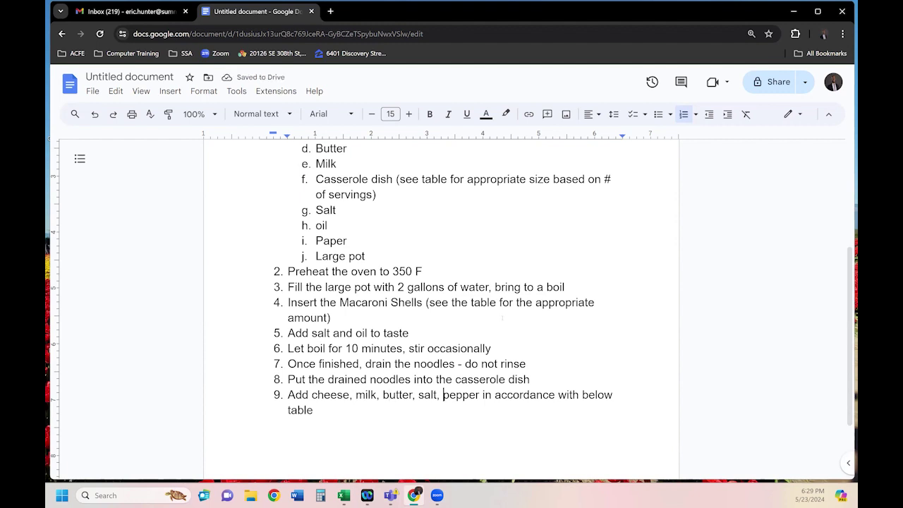
Add numbered item 10 below item 9 with the text "Mix well"
key(Down)
key(Return)
text(a)
key(BackSpace)
text(Mix well)
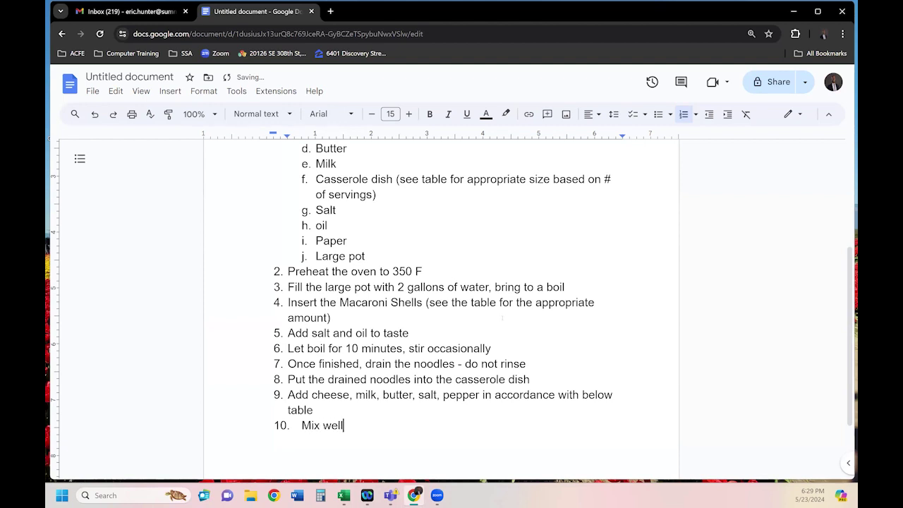
Enter "Insert the casserole dish into the oven" as numbered item 11
key(Return)
text(I)
key(BackSpace)
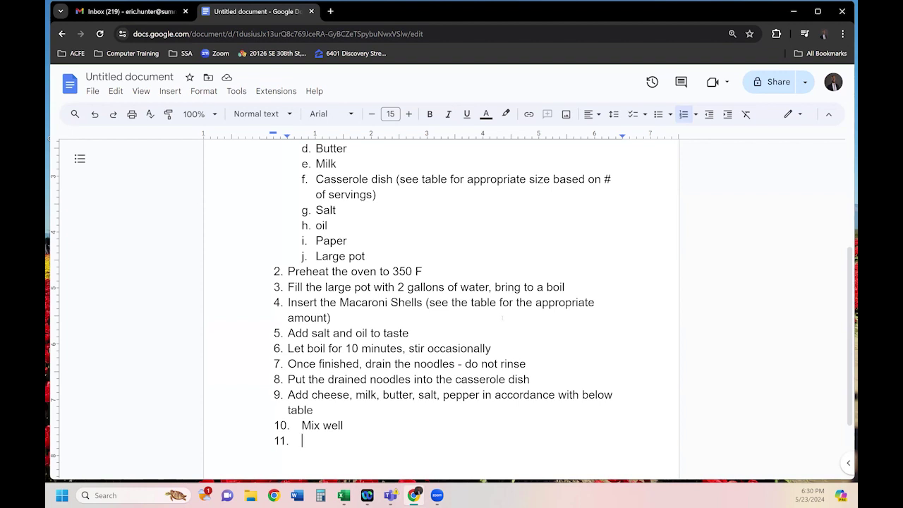
text(Insert the )
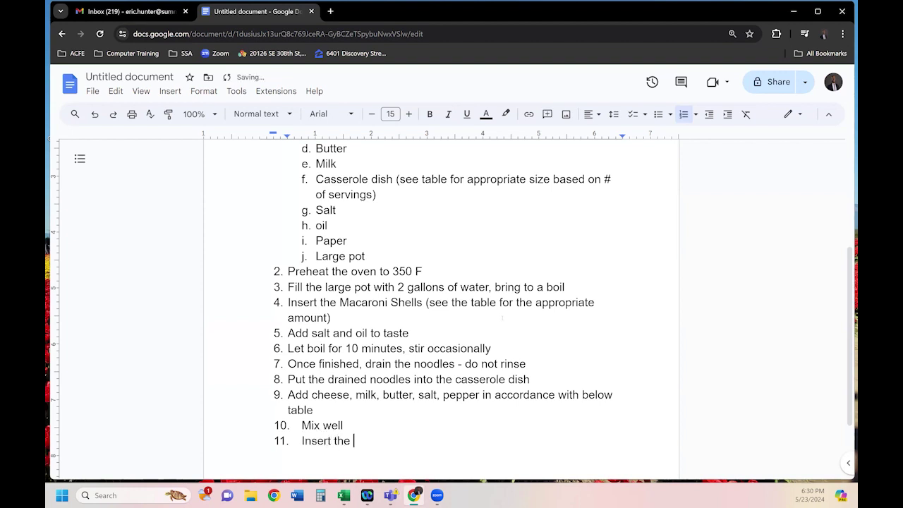
text(casse)
key(Tab)
text(into the oven)
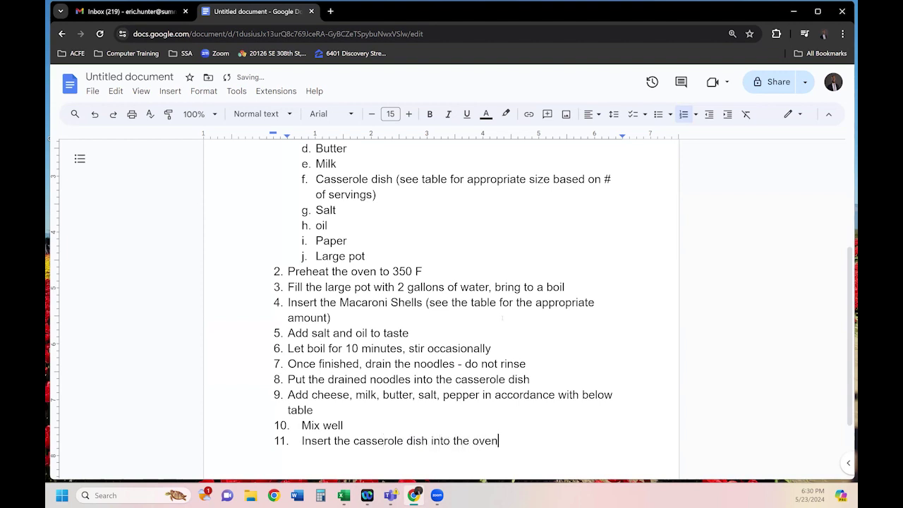
Enter "Bake until internal temperature of 250 F" as numbered item 12
key(Return)
text(Bake until internal t)
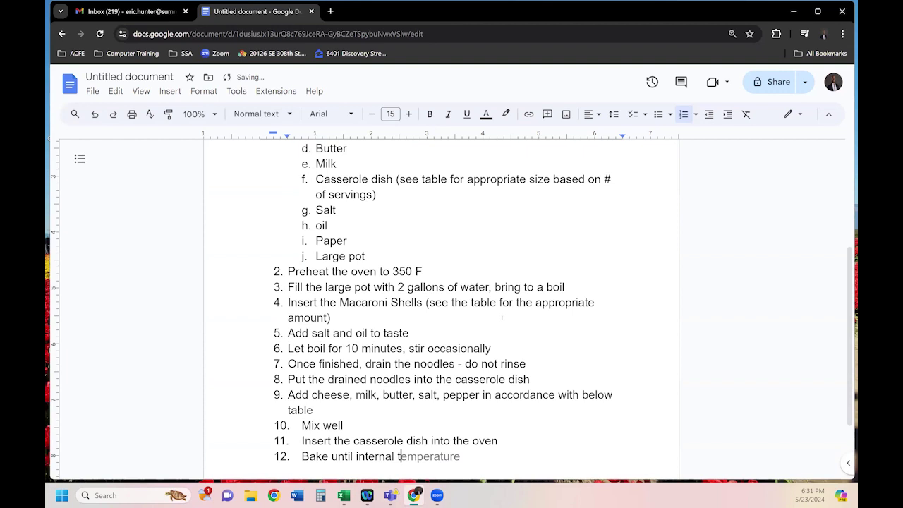
key(Tab)
text(of 250)
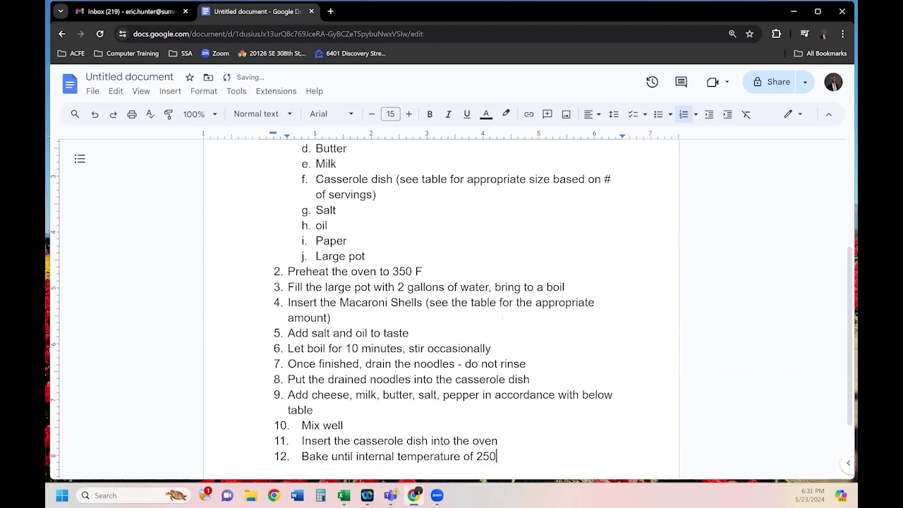
text( F)
key(Return)
text(Once)
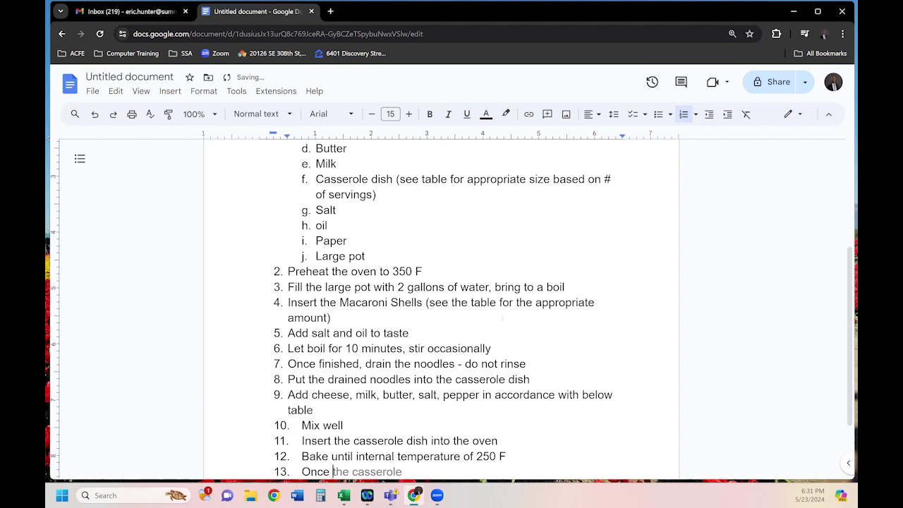
key(BackSpace)
key(BackSpace)
key(BackSpace)
key(BackSpace)
key(BackSpace)
key(BackSpace)
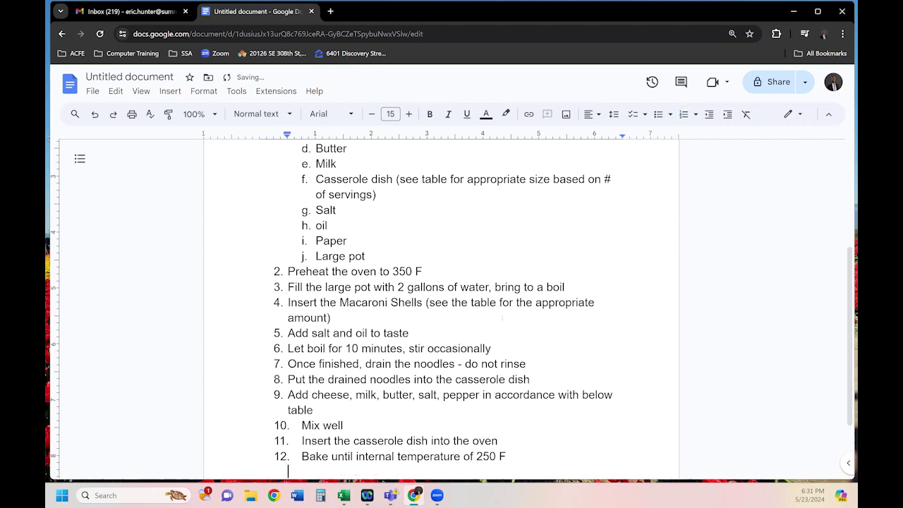
key(BackSpace)
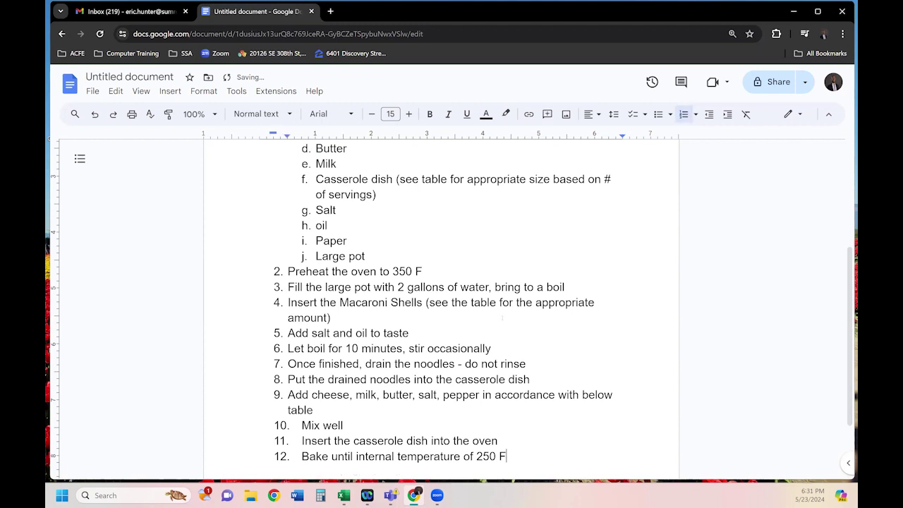
Append "- see table for time allowed to cook" to item 12 and start item 13 below it
text(- see table for)
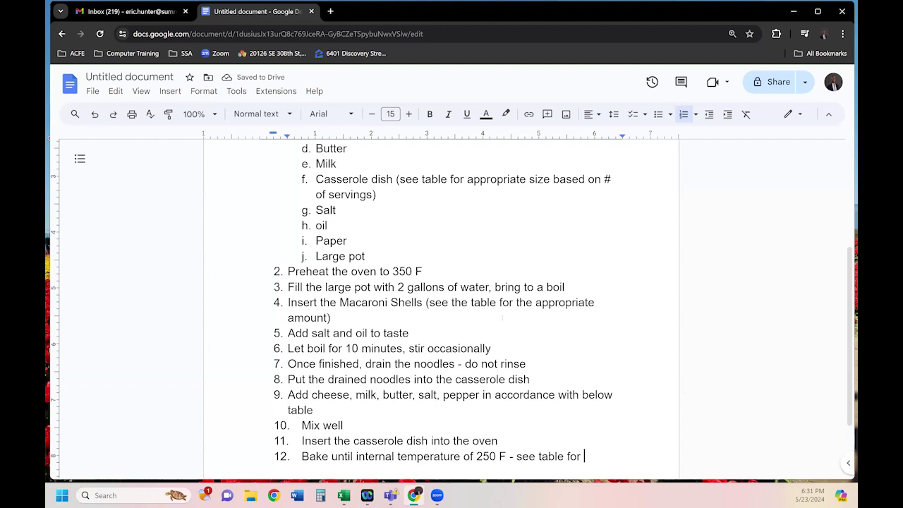
text(time allowed to cook)
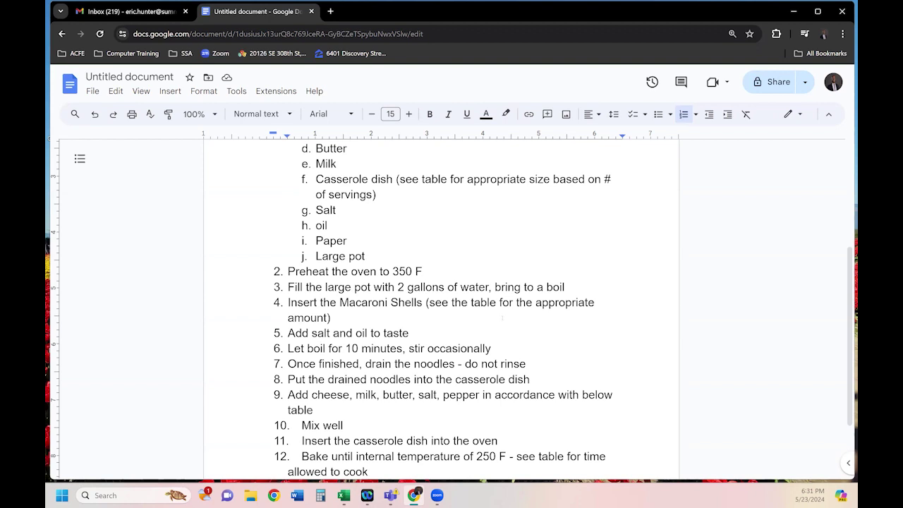
key(Return)
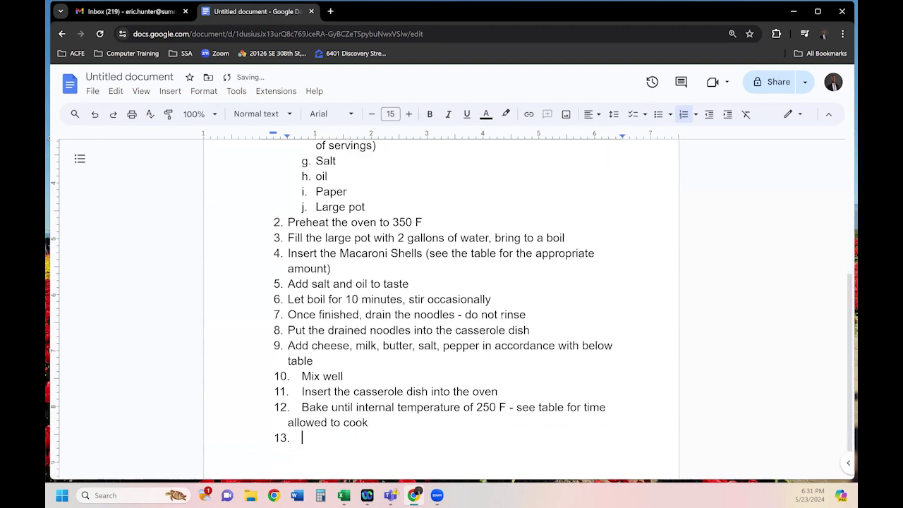
Enter "Once cooking is complete, remove from oven, let stand for 5 minutes before enjoying!!!!!" as numbered item 13
text(Once)
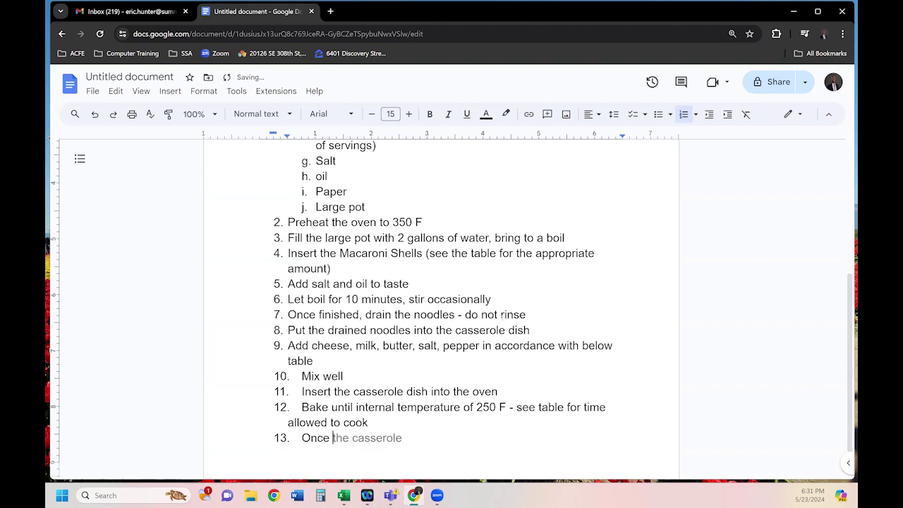
text( cookin)
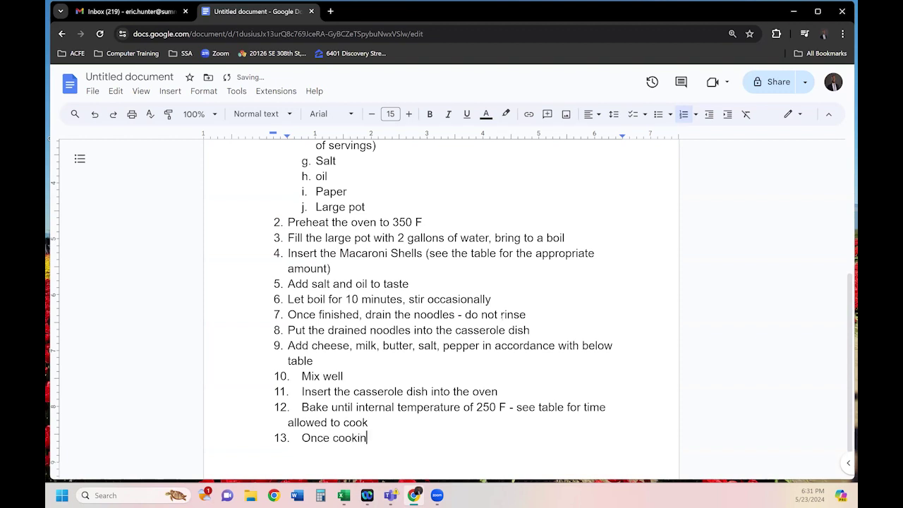
text(g is complete, remove from ov)
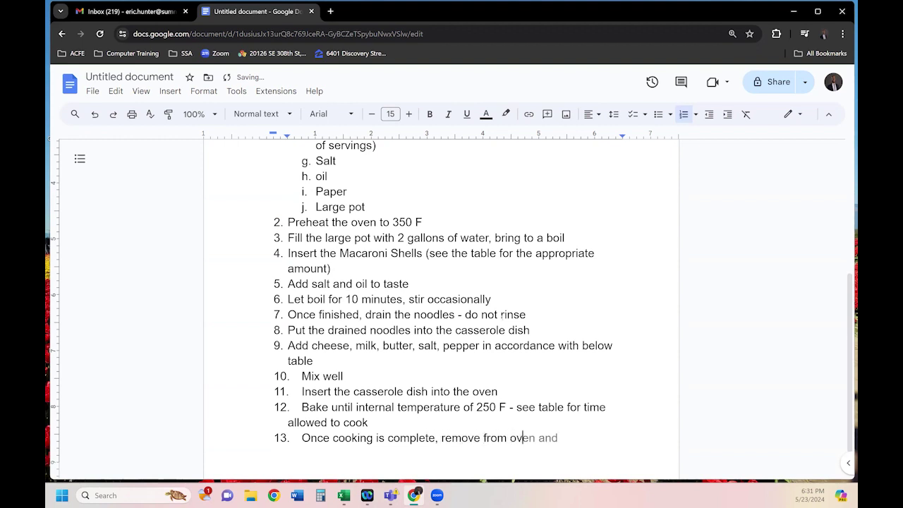
text(en, let stand for )
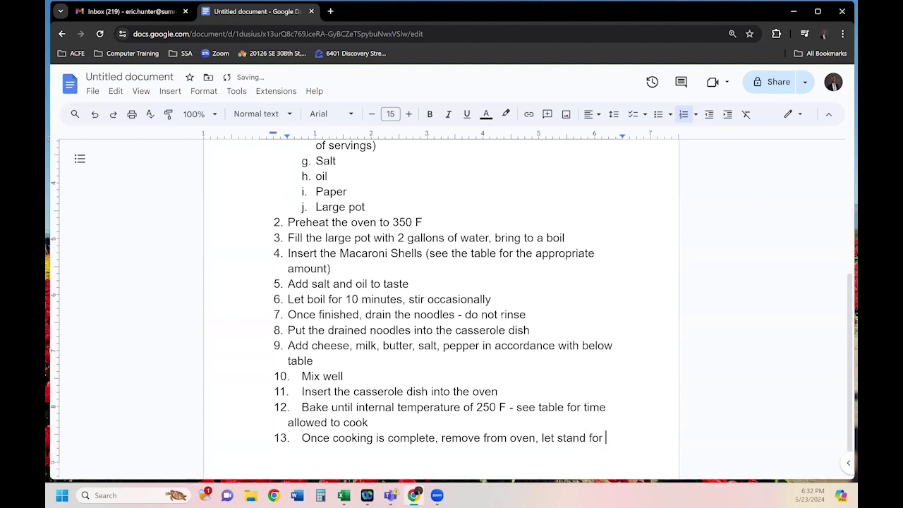
text(5 minutes before e)
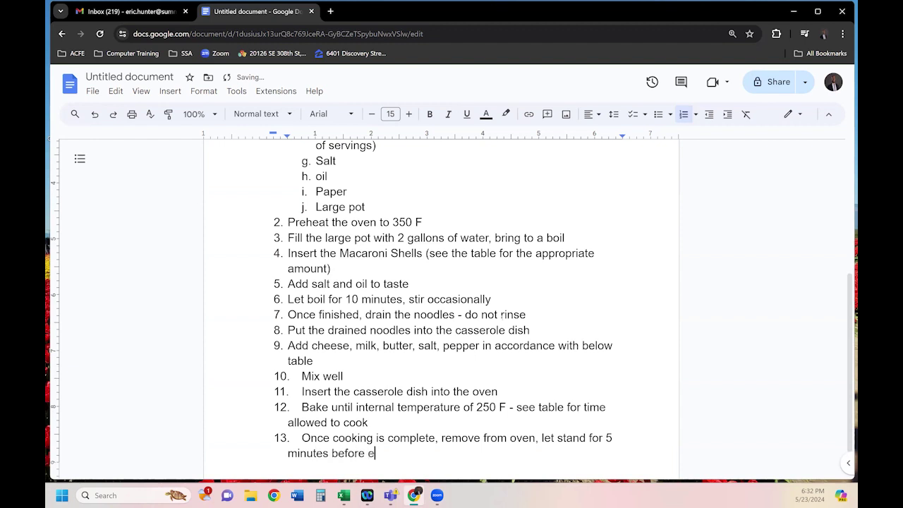
text(njoying!!!!!)
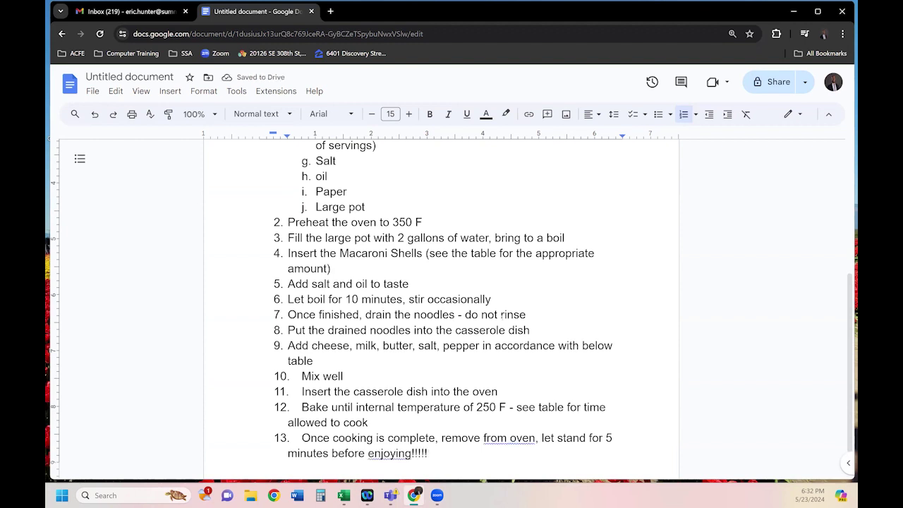
Insert a page break after item 13 and remove the list numbering from the new page's first line
key(ctrl+Return)
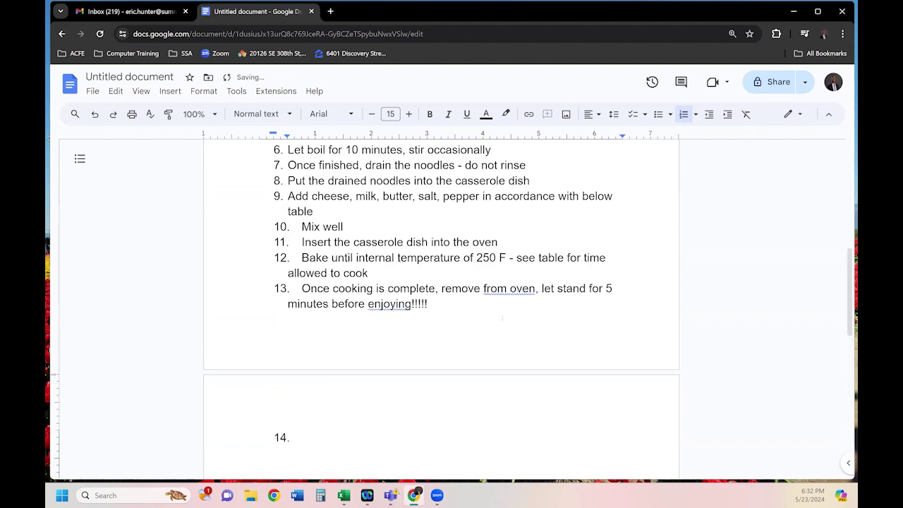
key(BackSpace)
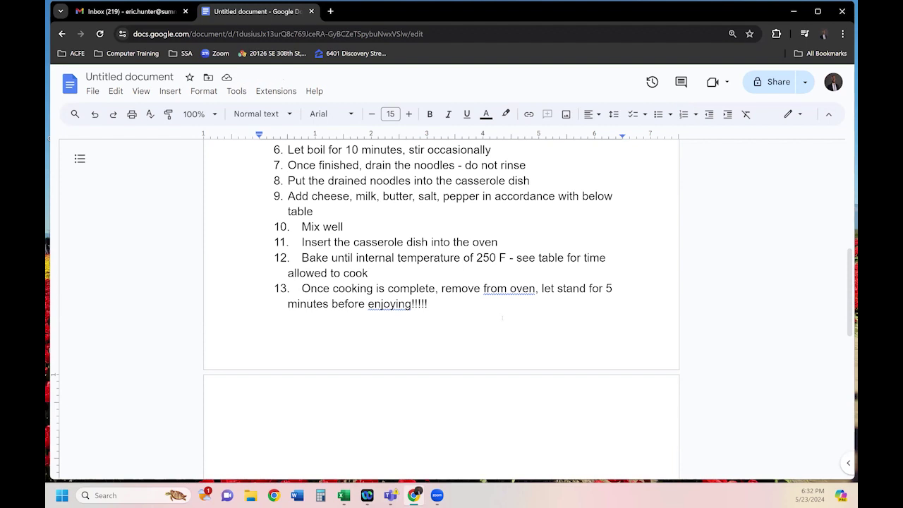
Apply the suggested wording "from the oven" in item 13 and place the cursor back on the blank second page
scroll(502, 319, up, 5)
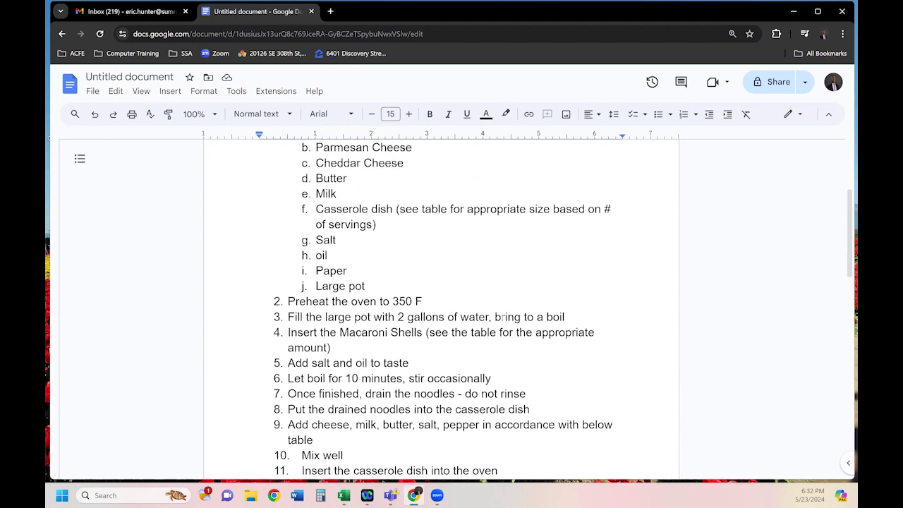
scroll(503, 319, up, 3)
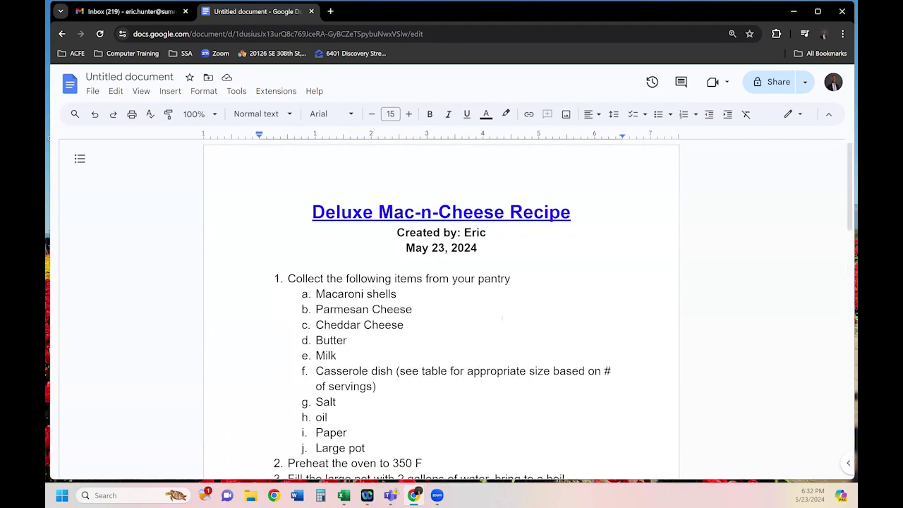
scroll(502, 318, down, 3)
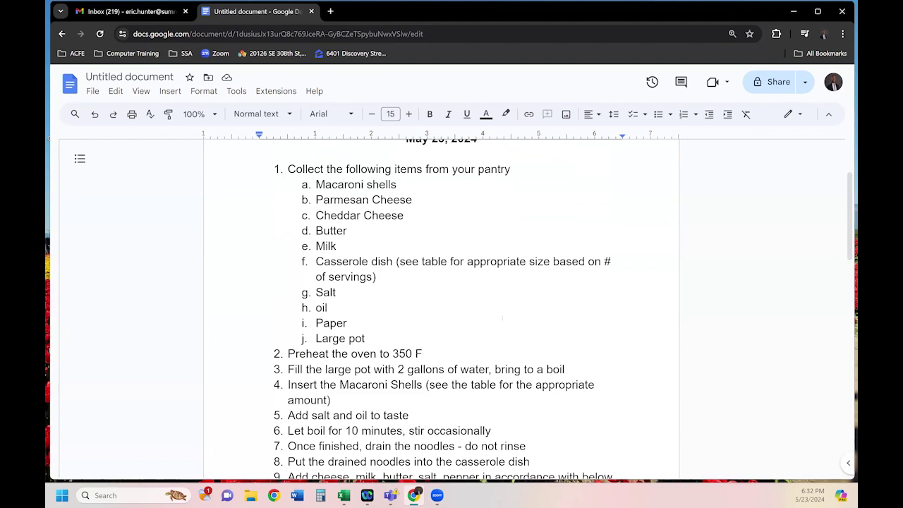
scroll(502, 319, down, 9)
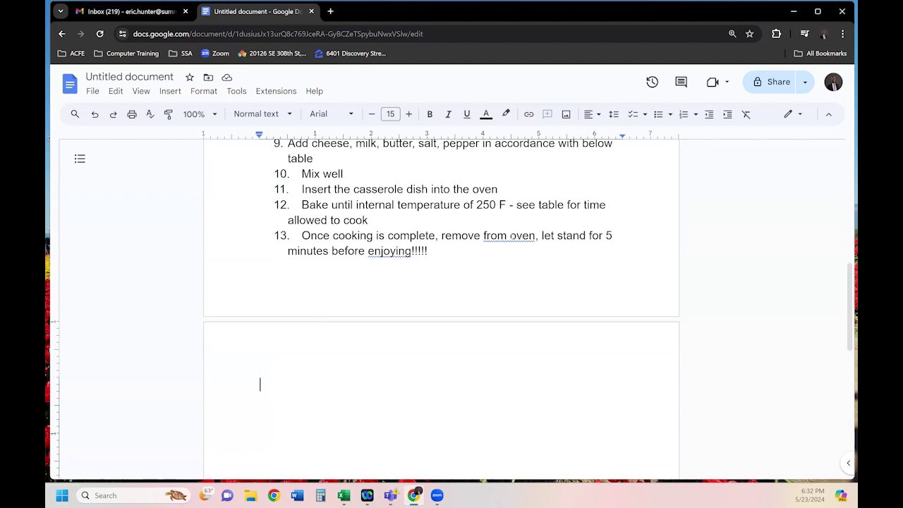
click(511, 235)
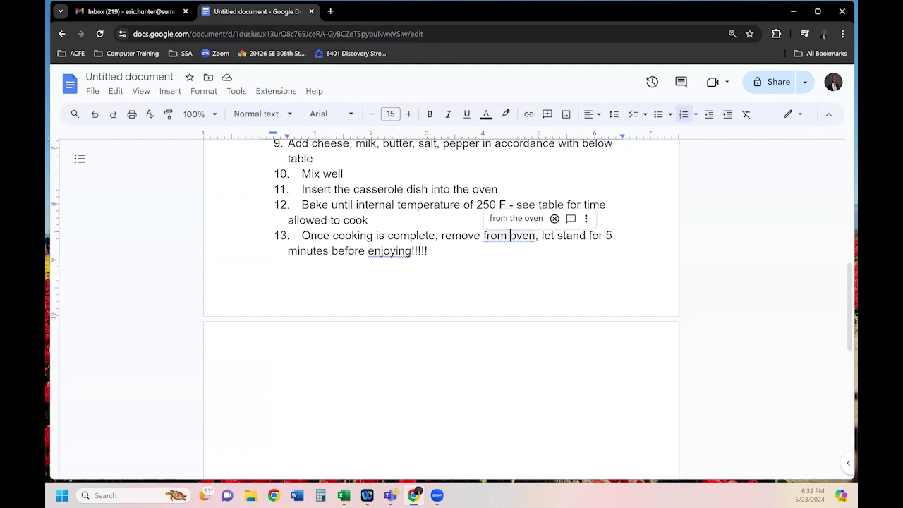
click(520, 216)
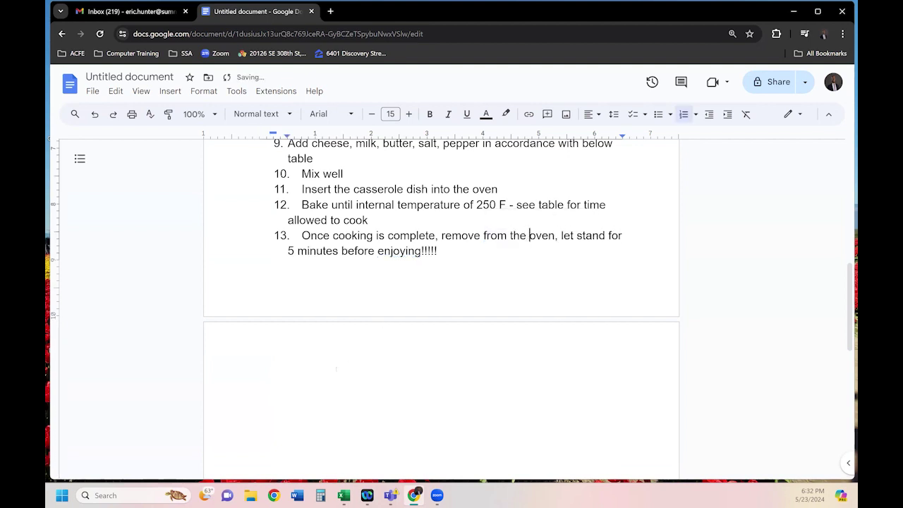
click(336, 368)
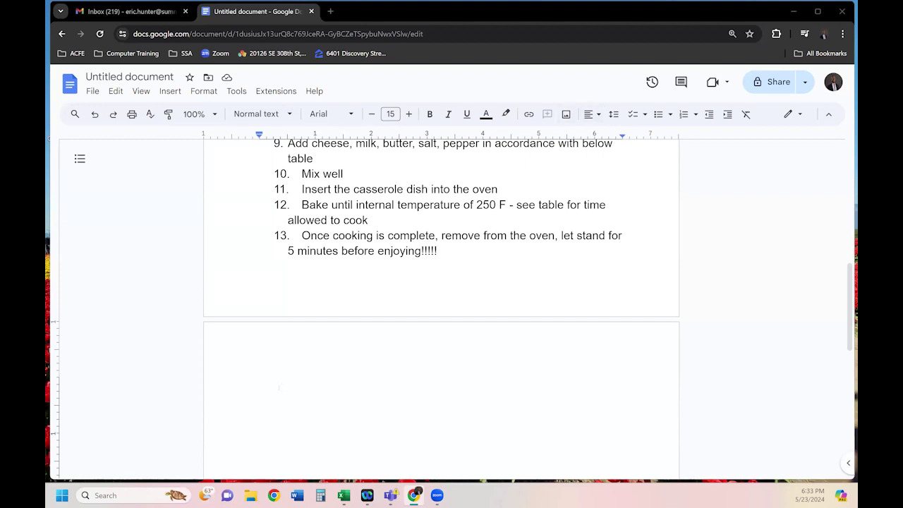
Insert a table six columns wide and four rows high at the start of the blank second page
click(261, 385)
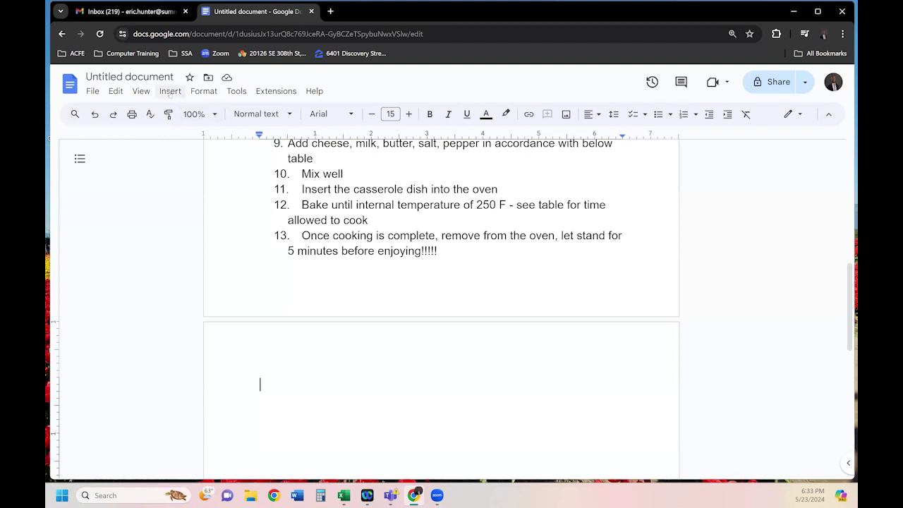
click(170, 92)
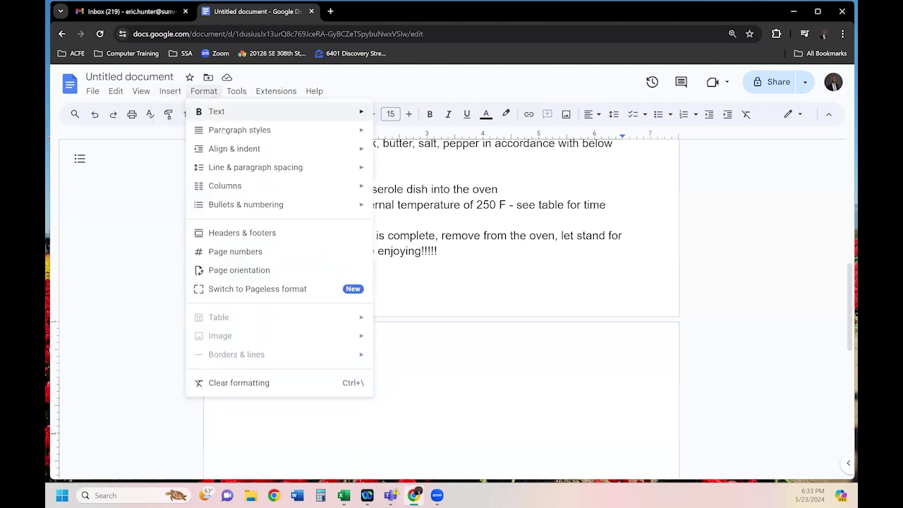
mouse_move(223, 130)
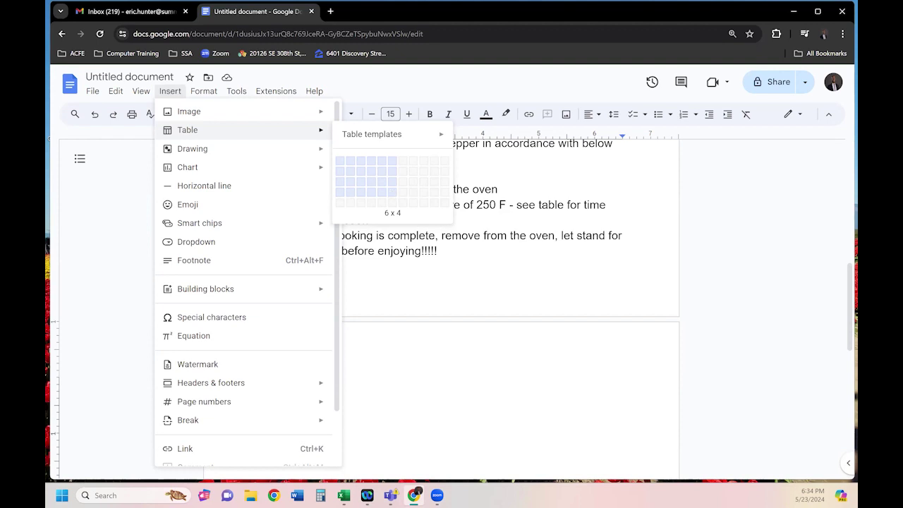
click(392, 192)
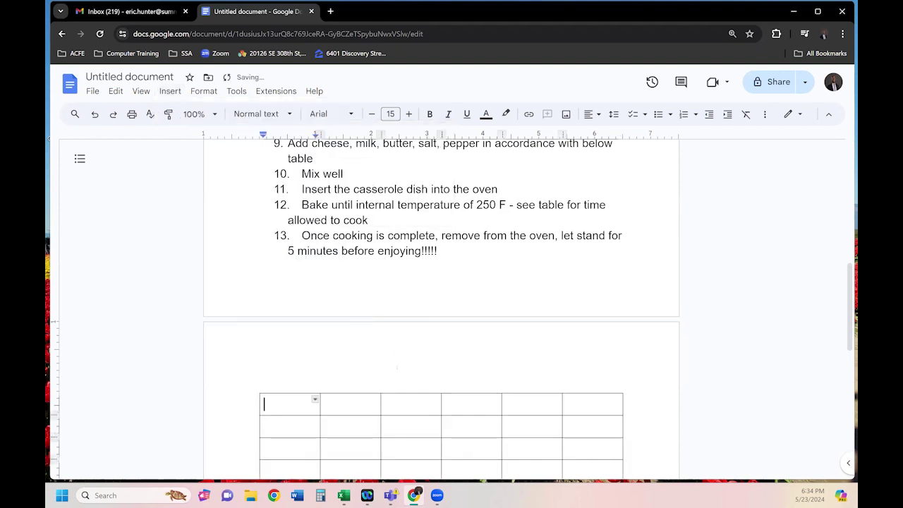
scroll(397, 367, down, 2)
scroll(398, 367, down, 1)
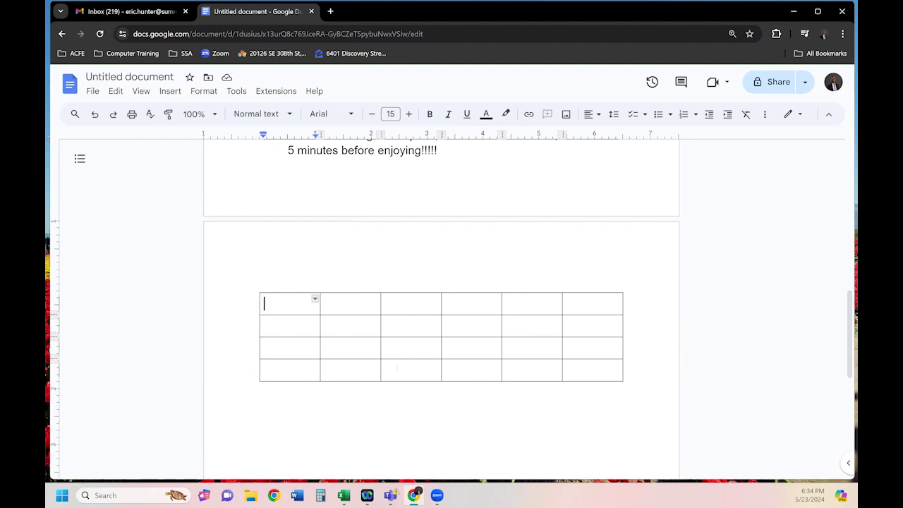
Fill the table's first column with "Serving Size" as heading and "1 person" and "2 person" in the rows below
text(Serving Size)
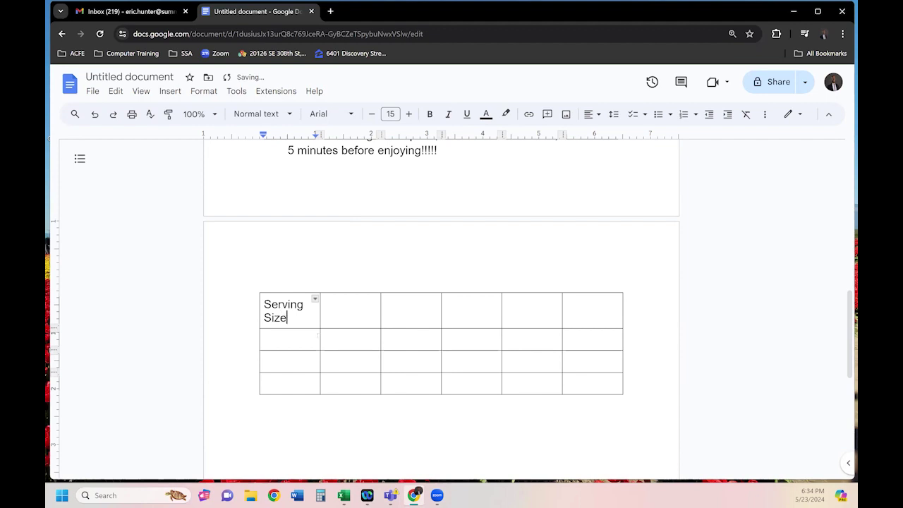
drag(318, 336, 302, 337)
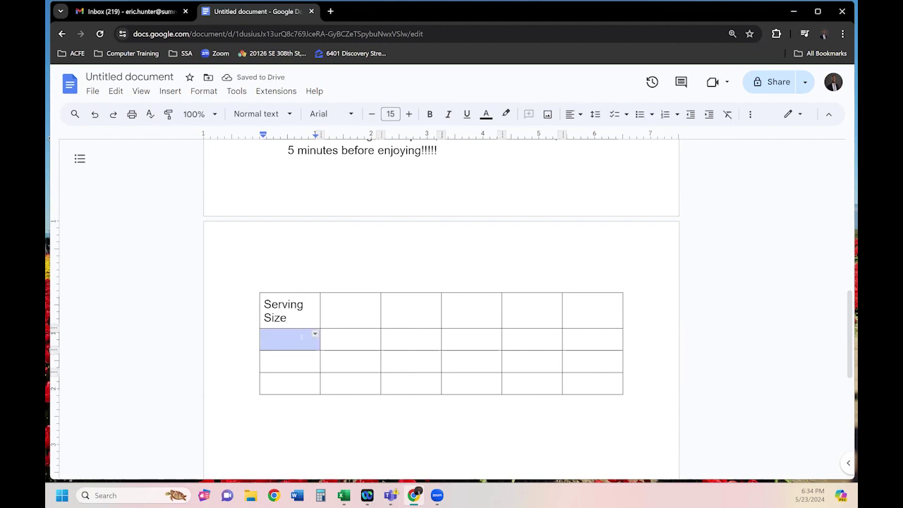
text(Signle)
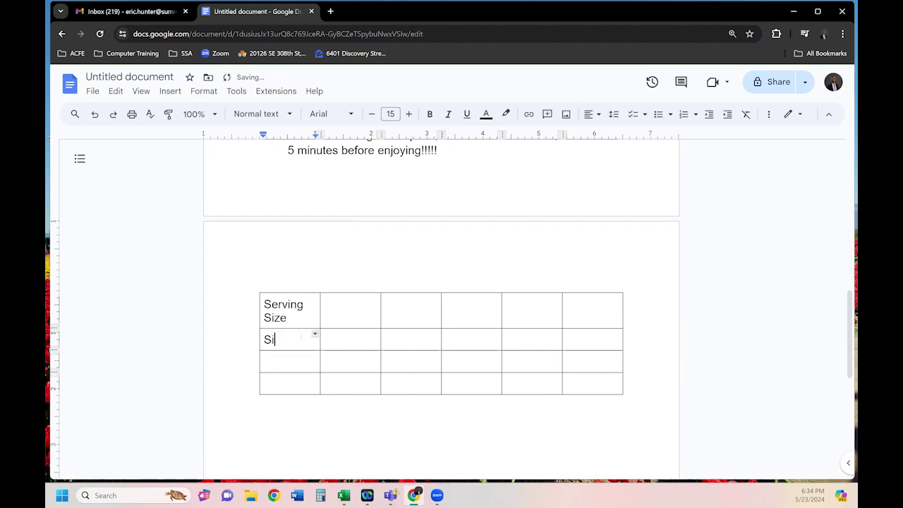
key(BackSpace)
key(BackSpace)
text(gle)
click(265, 361)
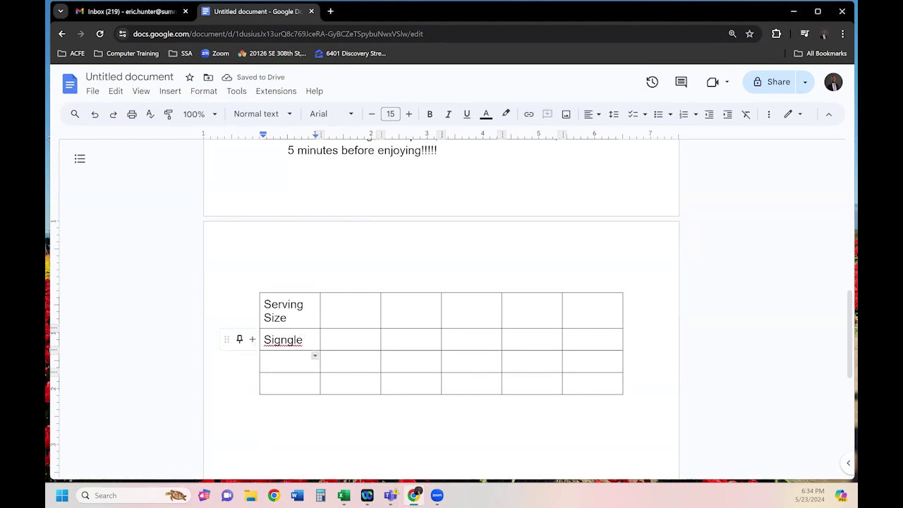
double_click(248, 342)
text(1 per)
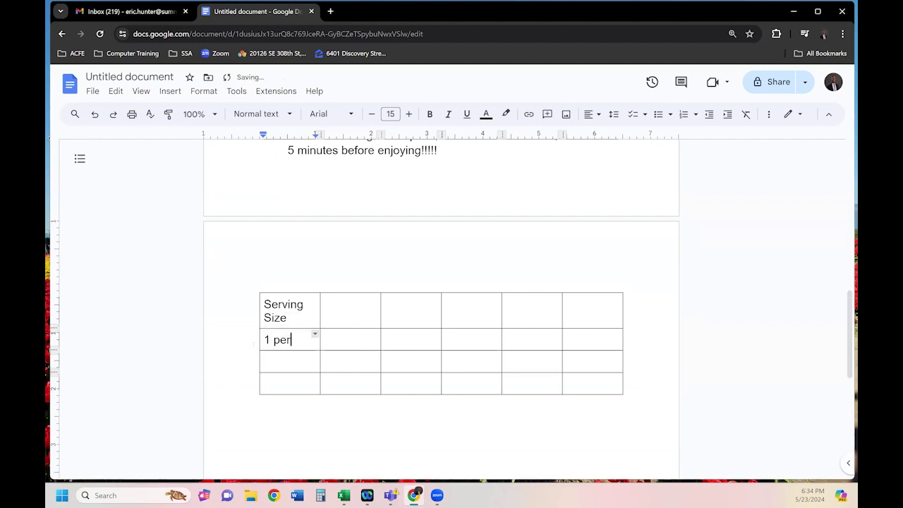
text(son)
key(Down)
text(2 person)
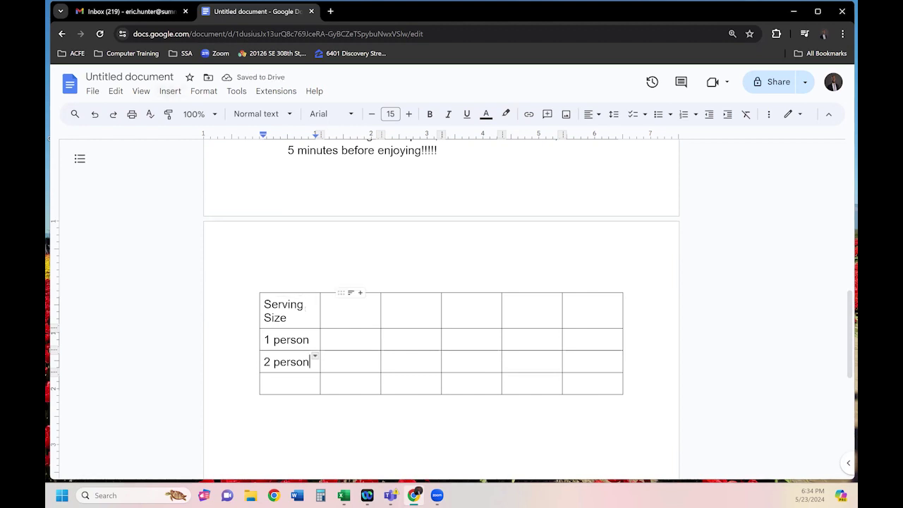
Delete the partly filled table and insert a fresh table of six columns by four rows on the second page
drag(617, 379, 272, 305)
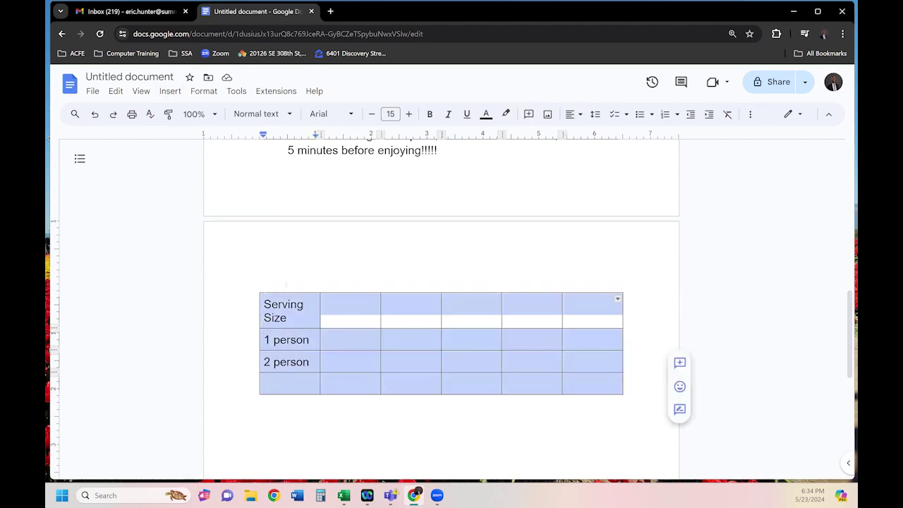
key(BackSpace)
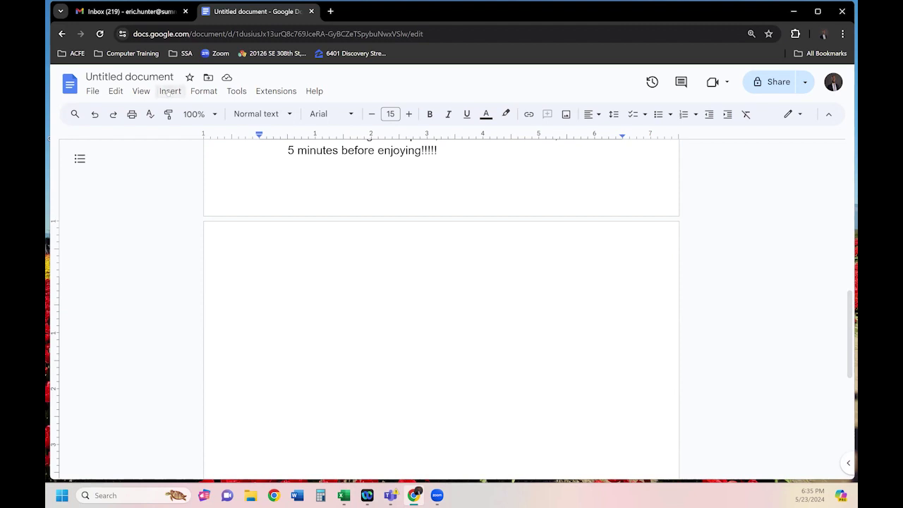
click(169, 93)
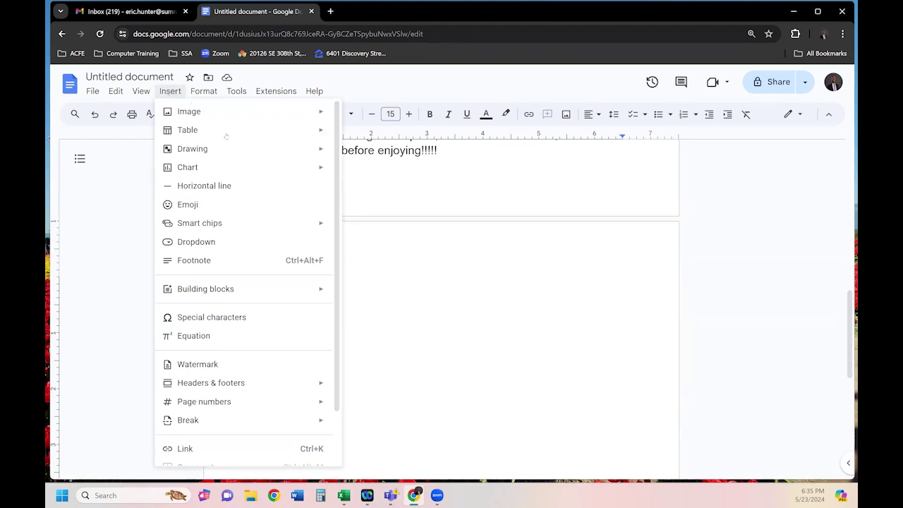
mouse_move(182, 135)
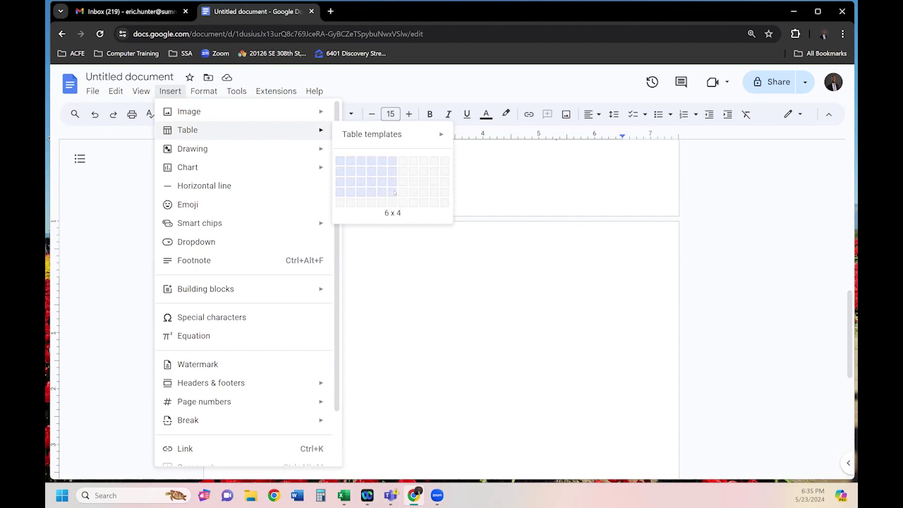
click(393, 191)
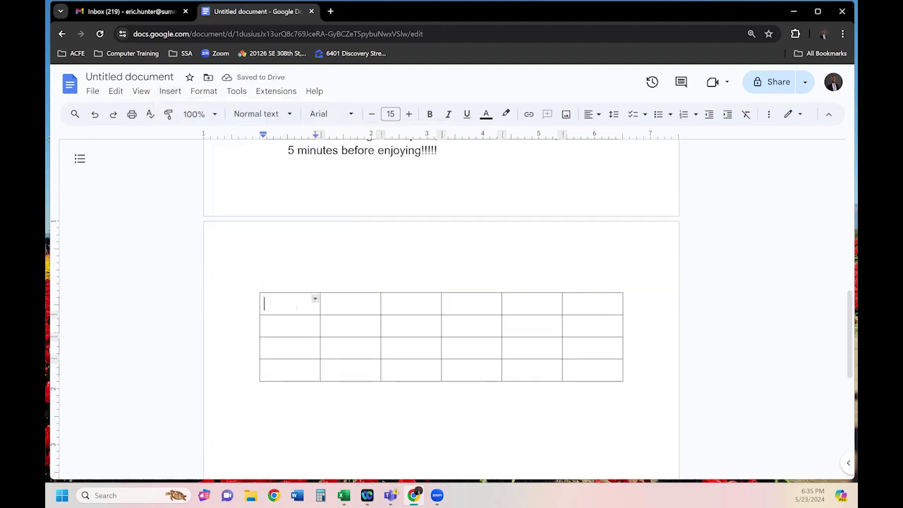
key(shift+Right)
key(shift+Right)
key(shift+Right)
key(shift+Right)
key(shift+Right)
key(shift+Right)
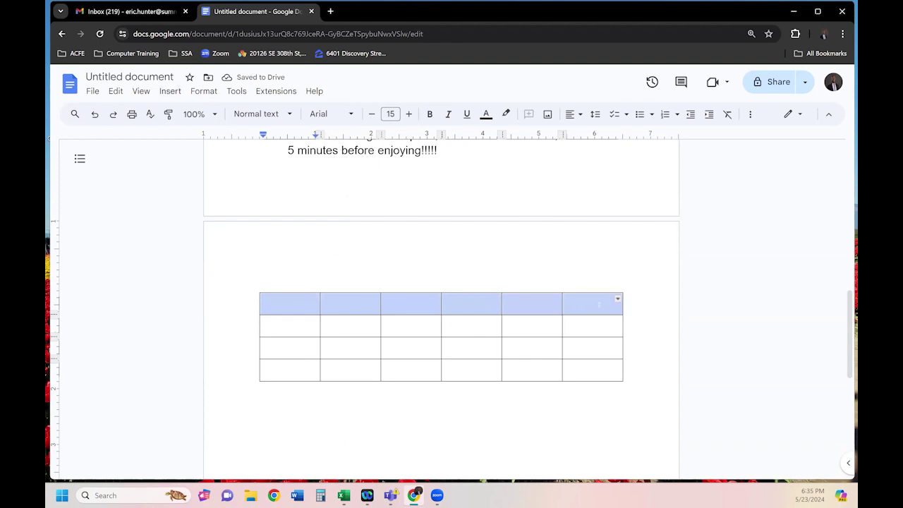
click(263, 303)
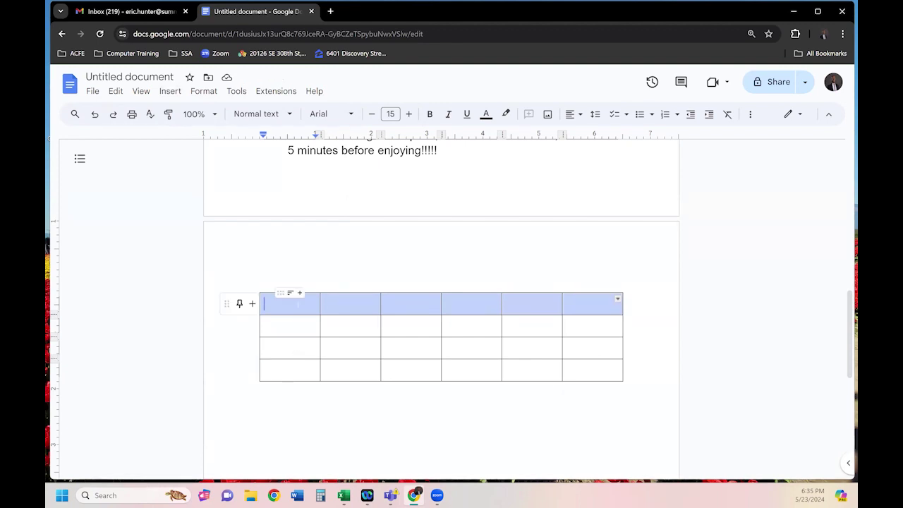
Enter "Serving Size" as the heading of the table's first column and move on to the second heading cell
click(298, 303)
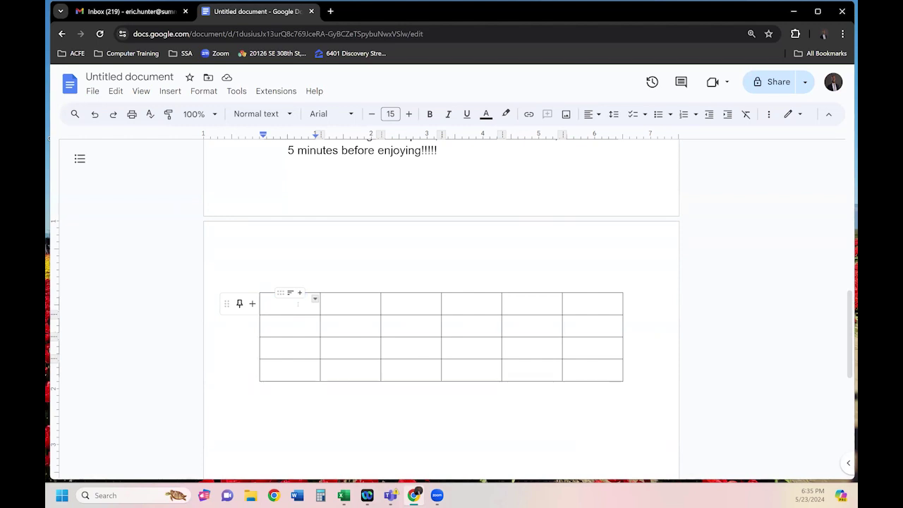
text(S)
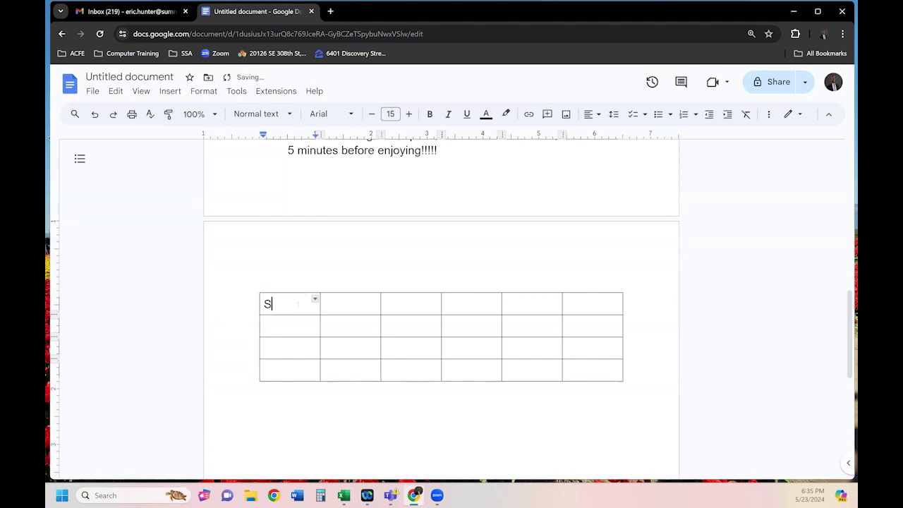
text(erving Sie)
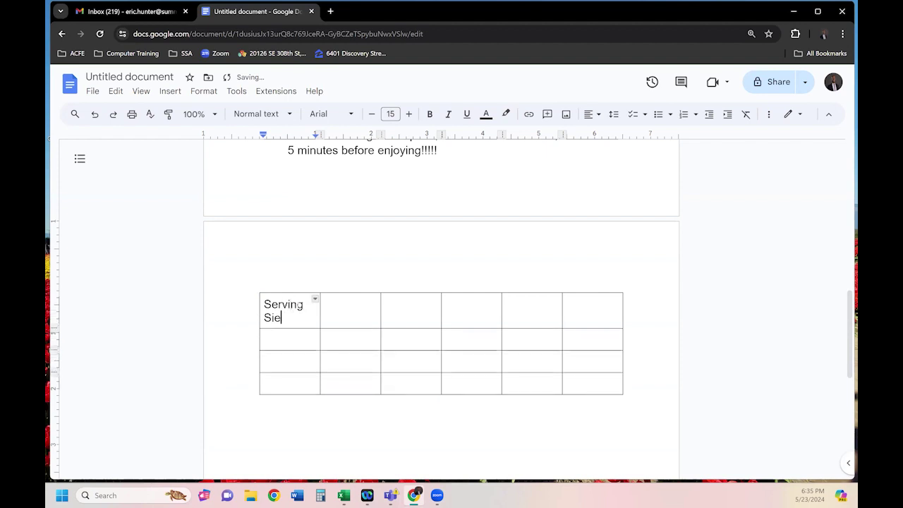
key(BackSpace)
text(ze)
key(Tab)
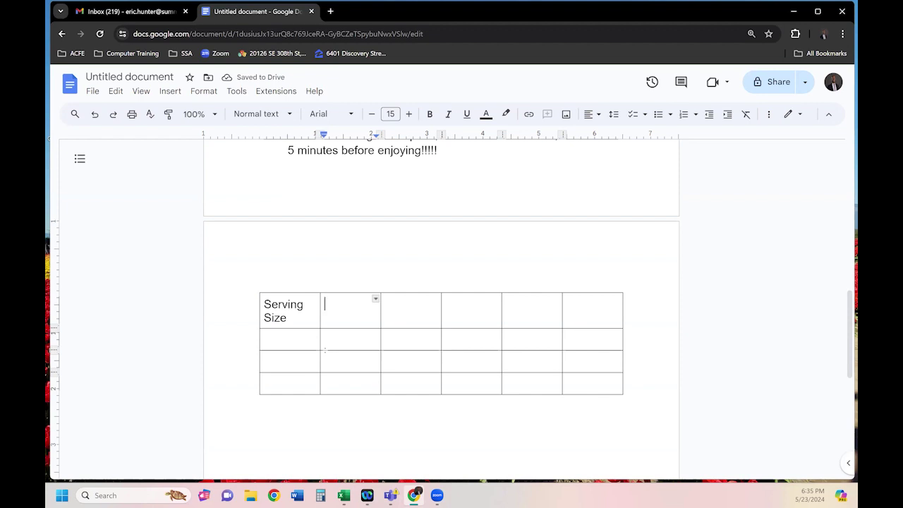
Enter "Cheese" and "Milk" as the headings of the table's second and third columns
key(Tab)
key(Tab)
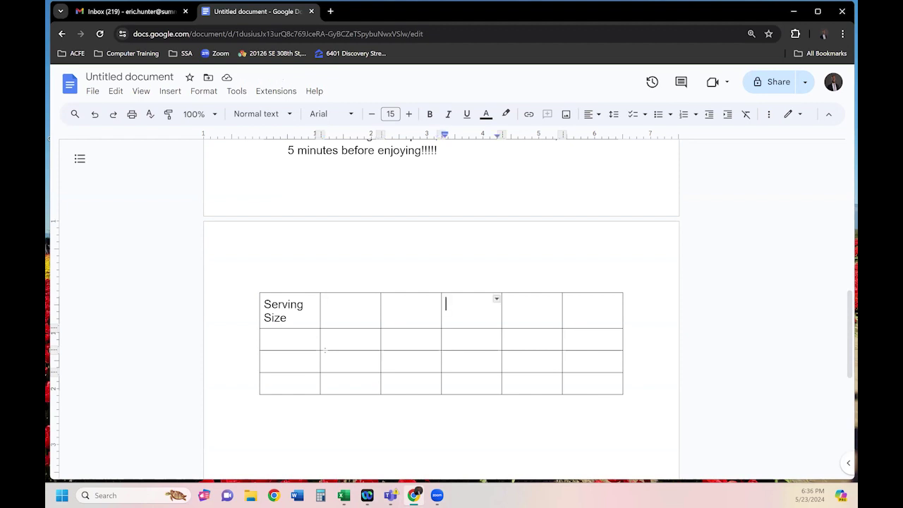
key(Tab)
key(shift+Tab)
key(shift+Tab)
key(shift+Tab)
text(Cheese)
key(Tab)
text(Milk)
key(Tab)
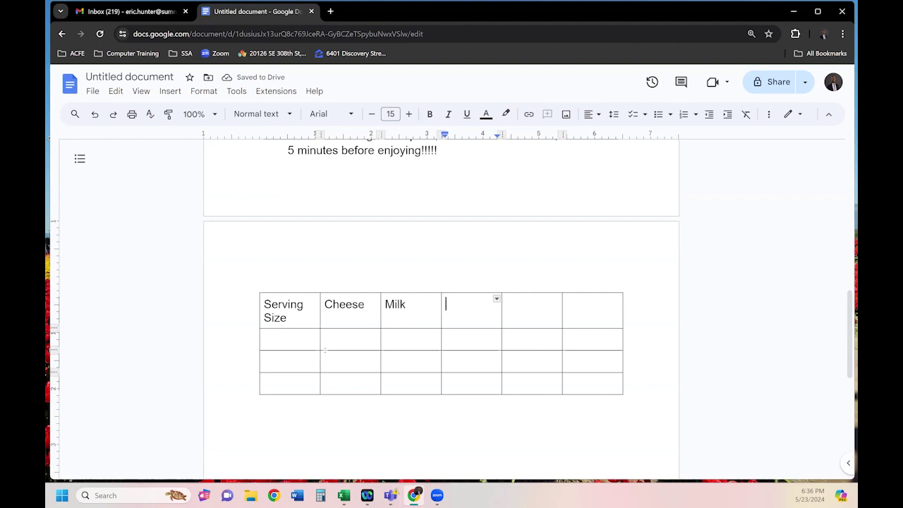
Enter "Butter", "Casserole Size" and "Cooking Time" as the headings of the table's last three columns
text(Butter)
key(Tab)
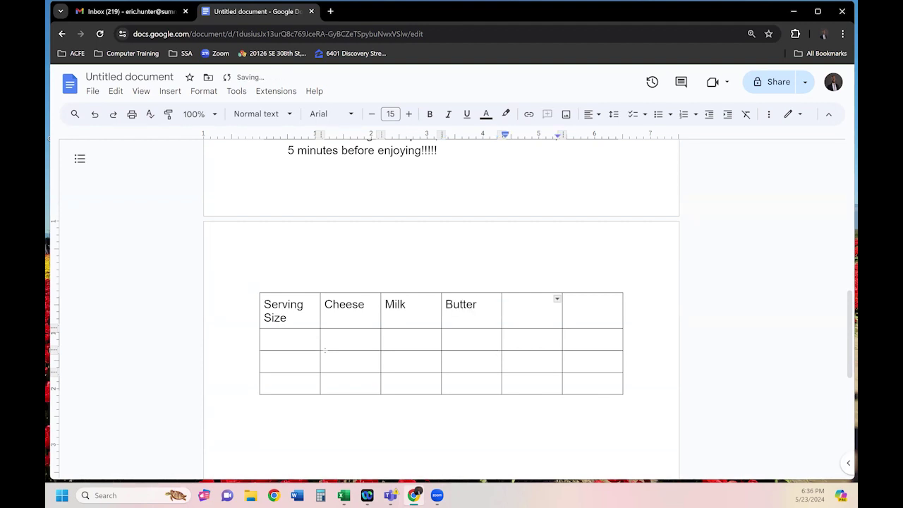
text(Casserole Size)
key(Tab)
text(Co)
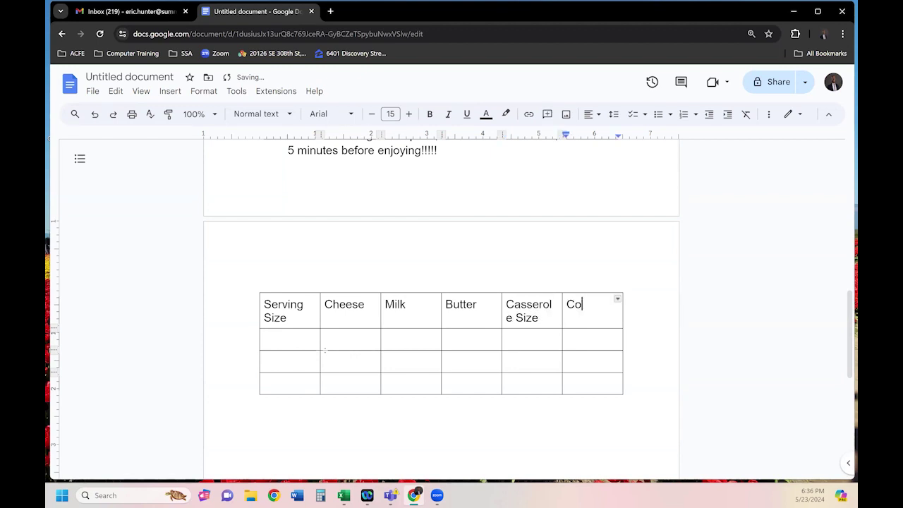
text(oking Time)
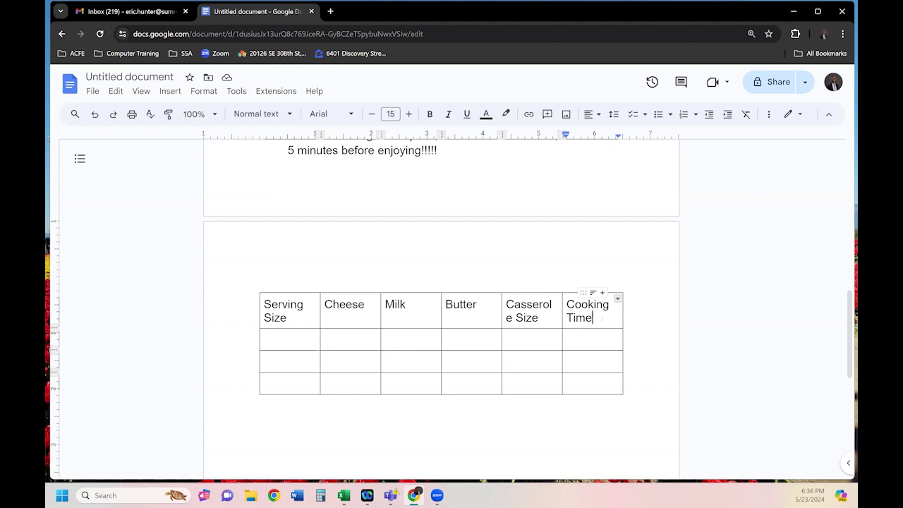
Select all six heading cells of the table and reduce their font size to 14
drag(601, 318, 286, 310)
click(571, 318)
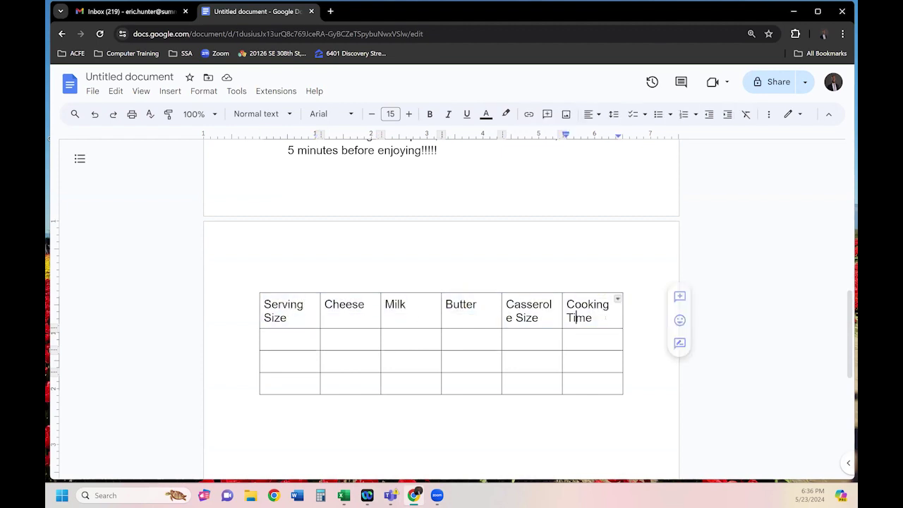
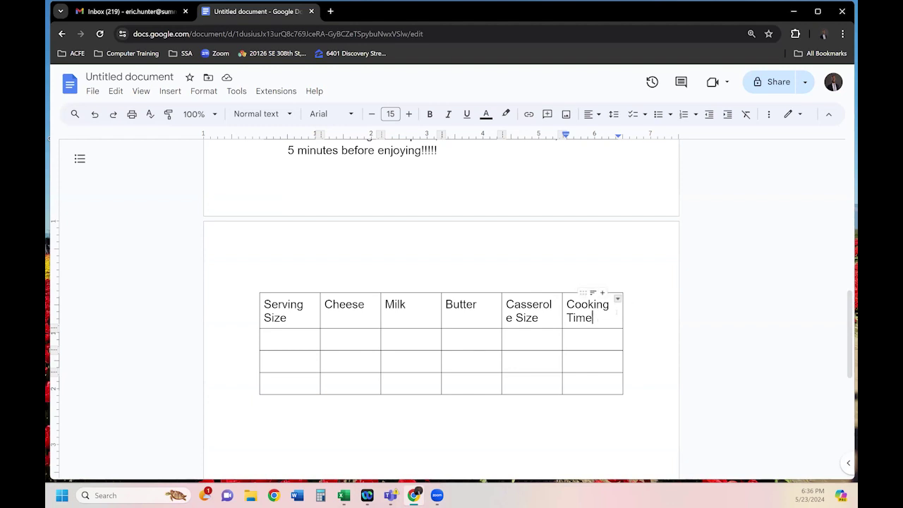
key(shift+Right)
key(shift+Left)
key(shift+Left)
key(shift+Left)
key(shift+Left)
key(shift+Left)
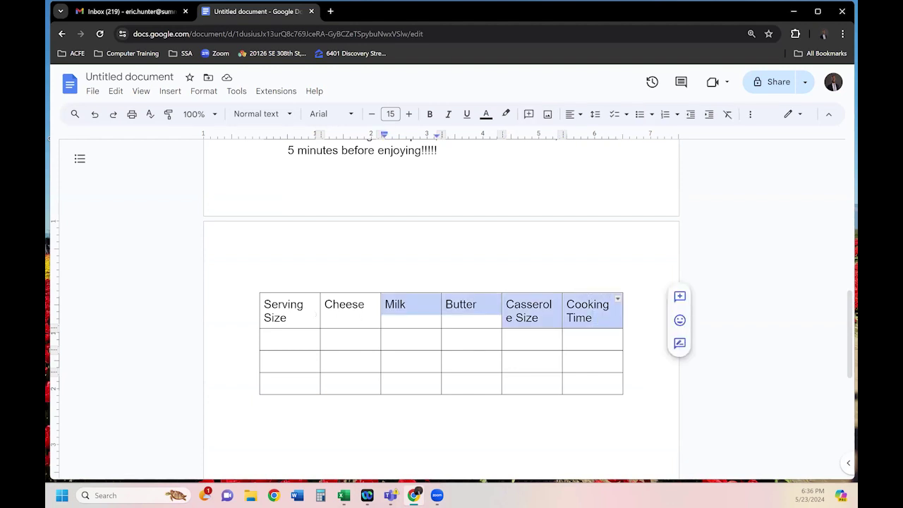
key(shift+Left)
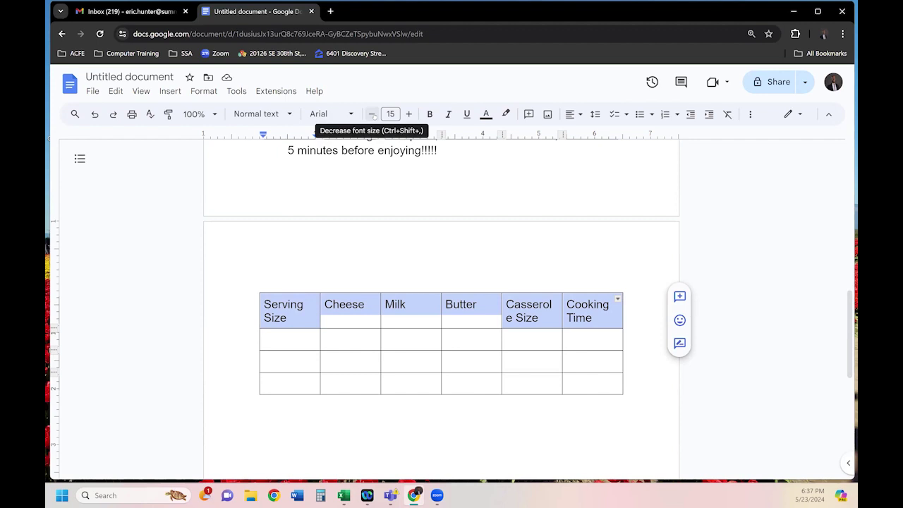
click(372, 114)
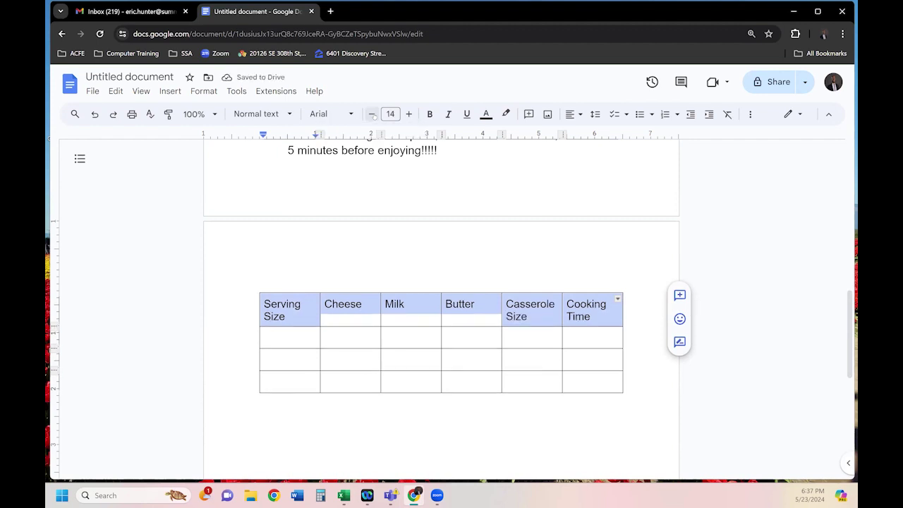
click(372, 115)
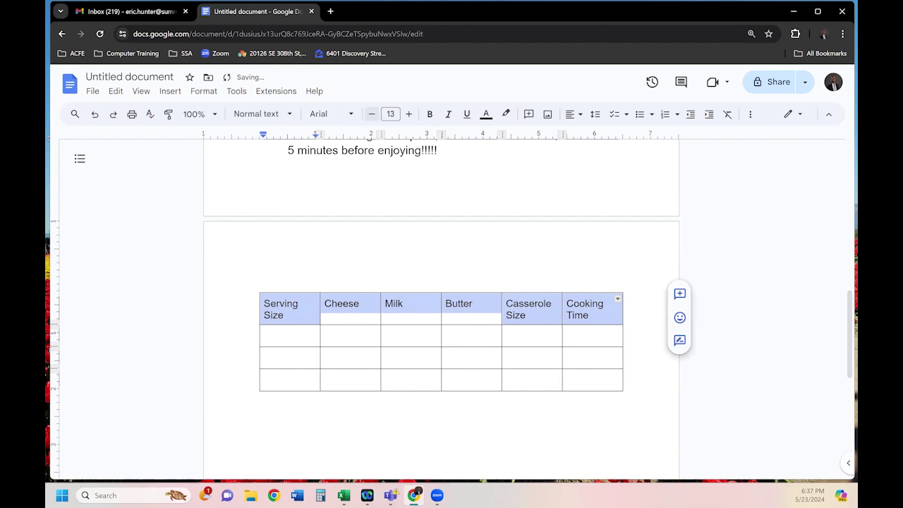
click(409, 115)
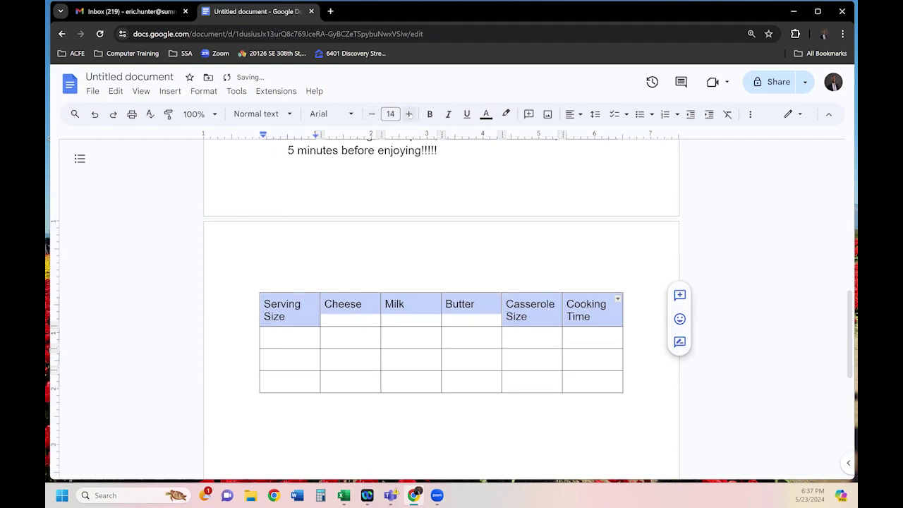
click(409, 114)
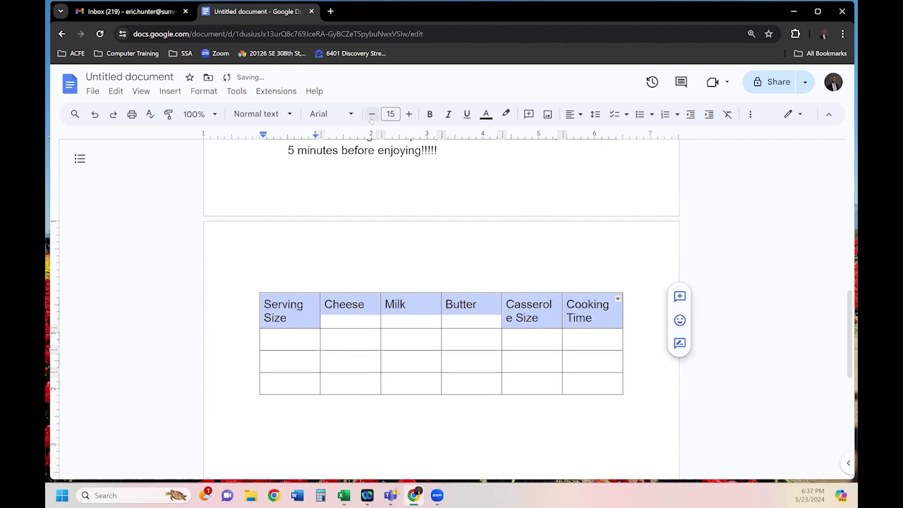
click(371, 114)
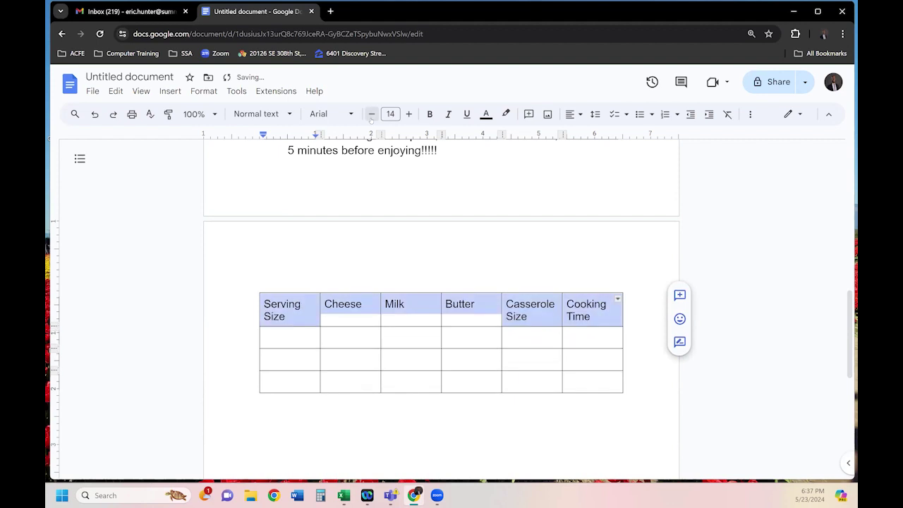
click(350, 337)
drag(302, 341, 297, 341)
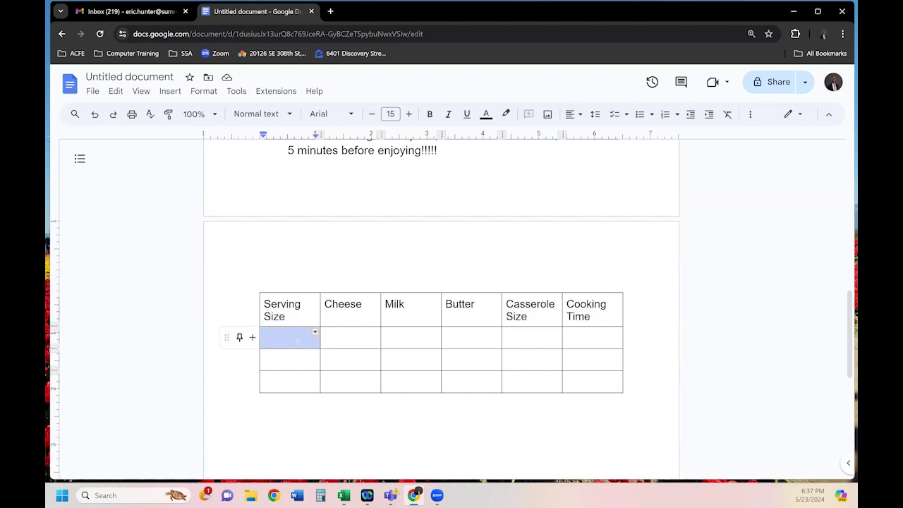
scroll(297, 341, up, 3)
scroll(302, 356, down, 2)
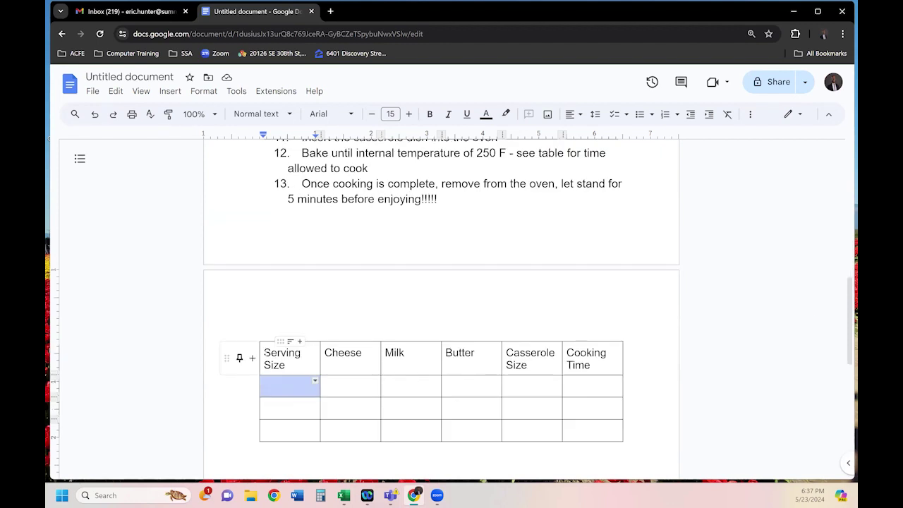
drag(264, 353, 593, 360)
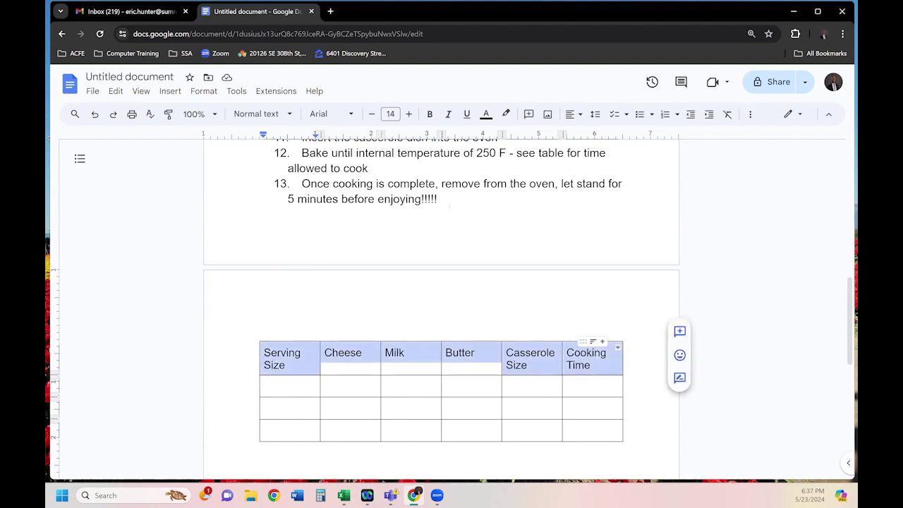
drag(438, 199, 298, 183)
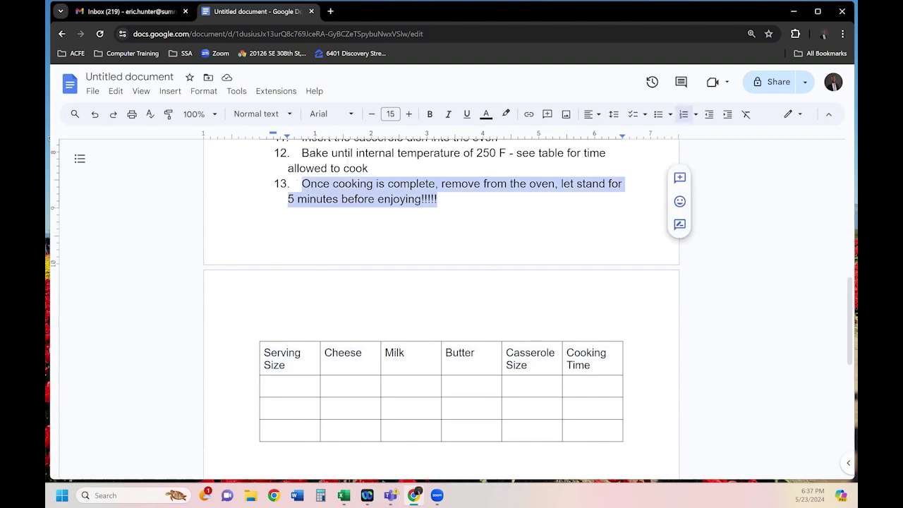
click(410, 185)
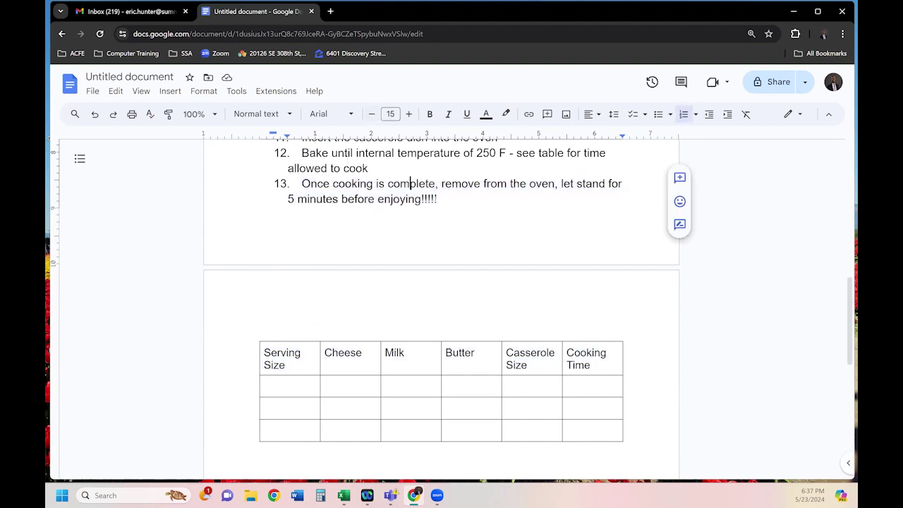
drag(437, 199, 321, 105)
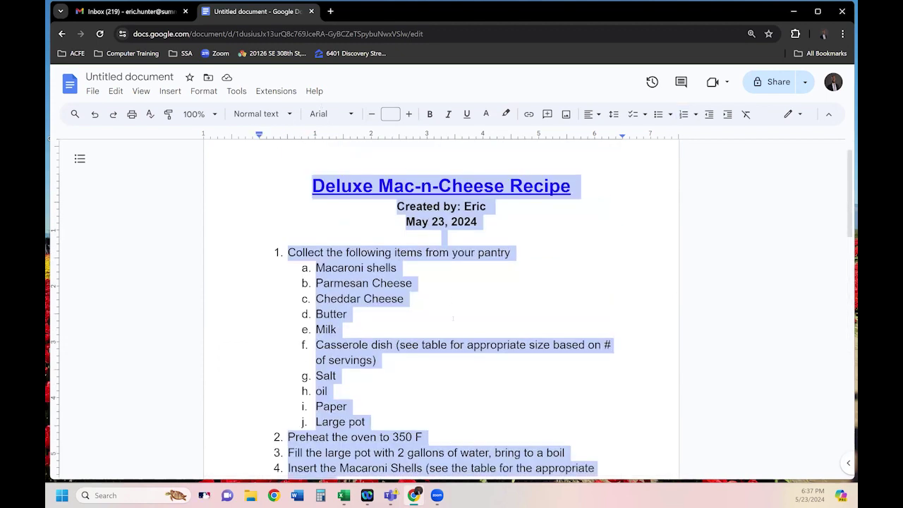
scroll(453, 321, down, 5)
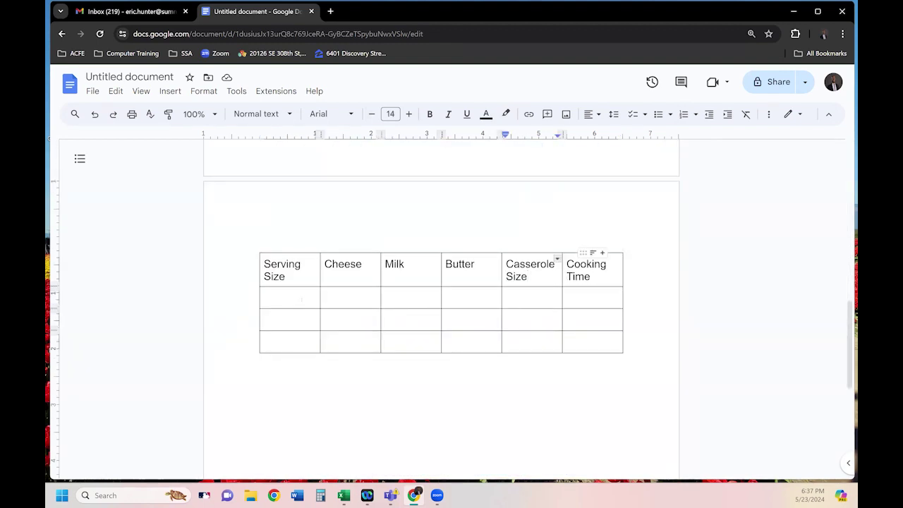
Fill the Serving Size column's three empty cells with "1 person", "2 person" and "3 person"
click(296, 297)
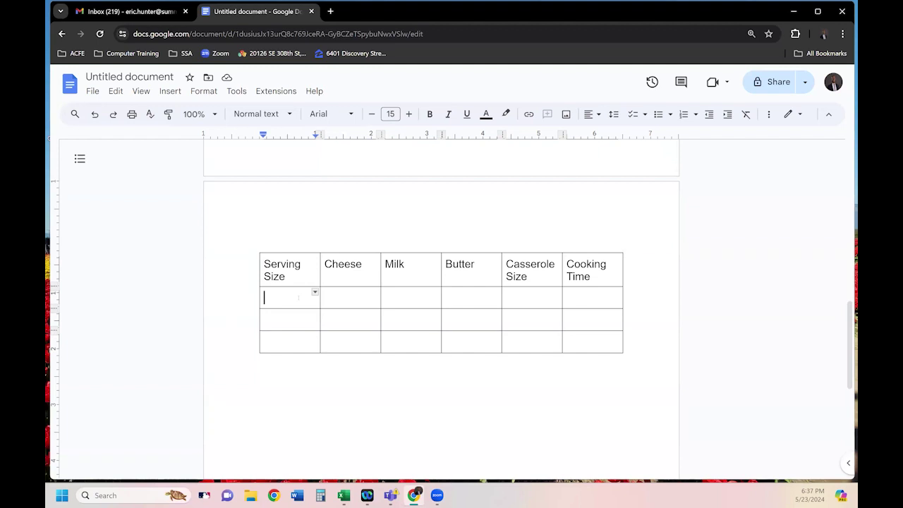
text(1 person)
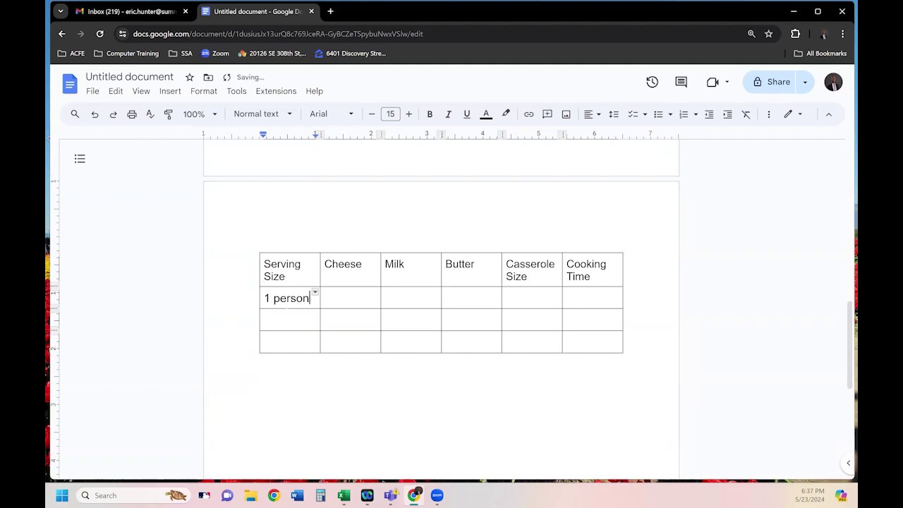
click(285, 320)
text(2 e)
key(BackSpace)
text(person)
click(279, 343)
text(3 person)
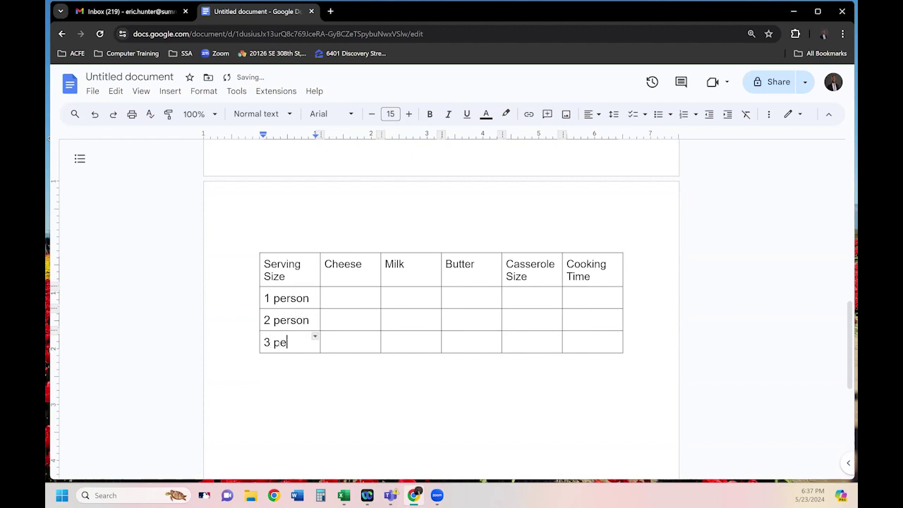
Add a new row at the end of the table and enter "Family portion (4)" as its serving size
key(Tab)
key(Tab)
key(Tab)
key(Tab)
key(Tab)
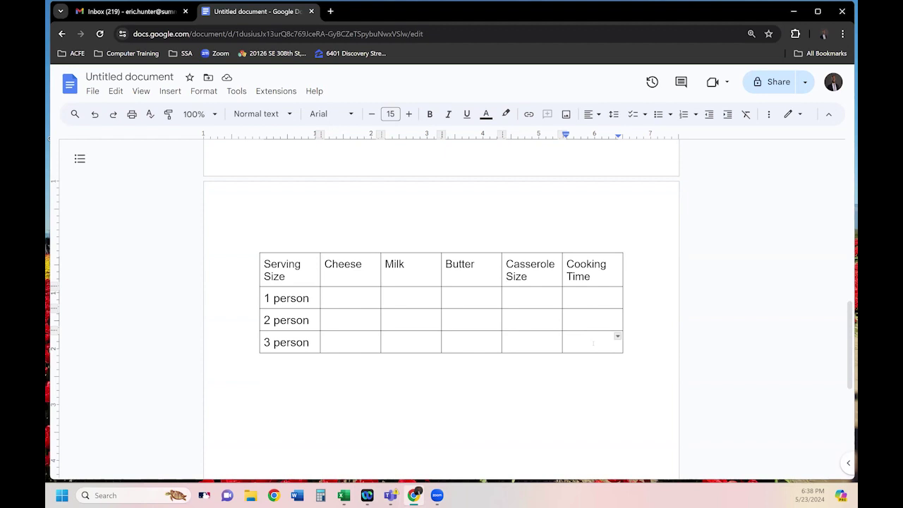
key(Tab)
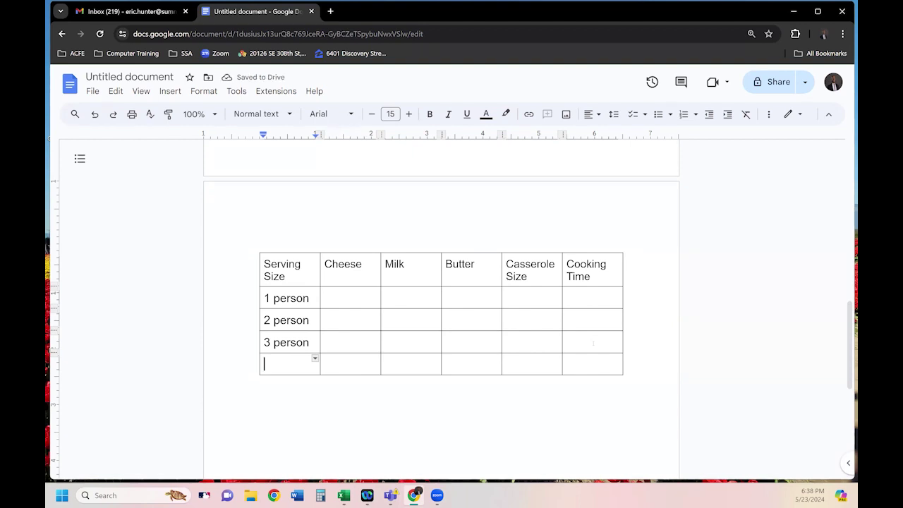
text(Family po)
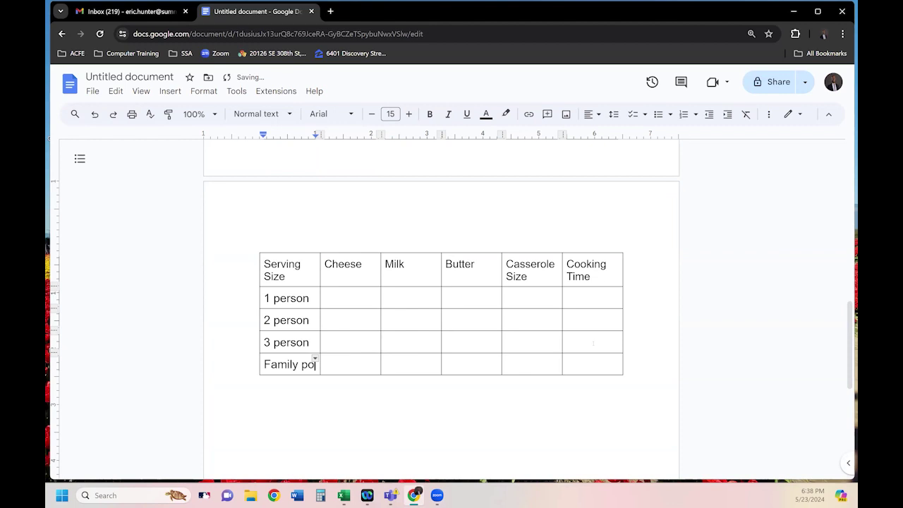
text(rtion (4))
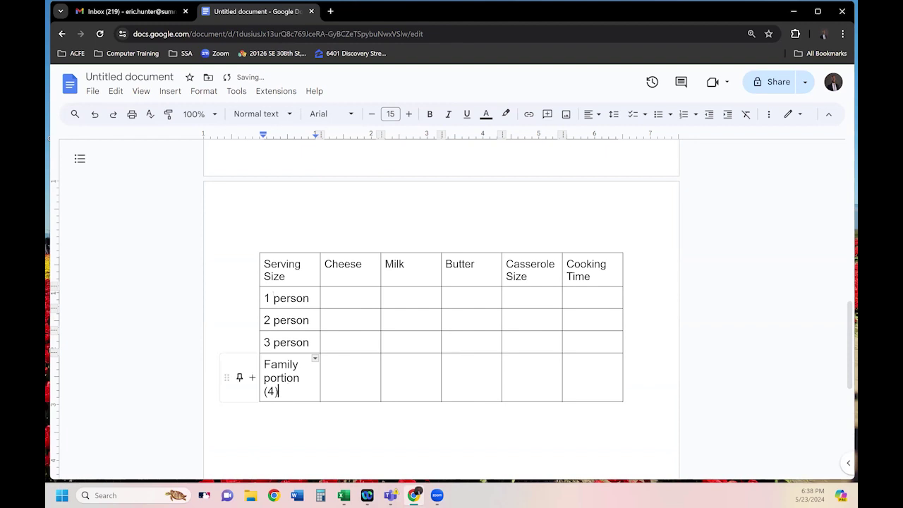
Reduce the font size of the four serving size entries below the heading to 14
key(shift+Up)
key(shift+Up)
key(shift+Up)
key(shift+Up)
key(shift+Up)
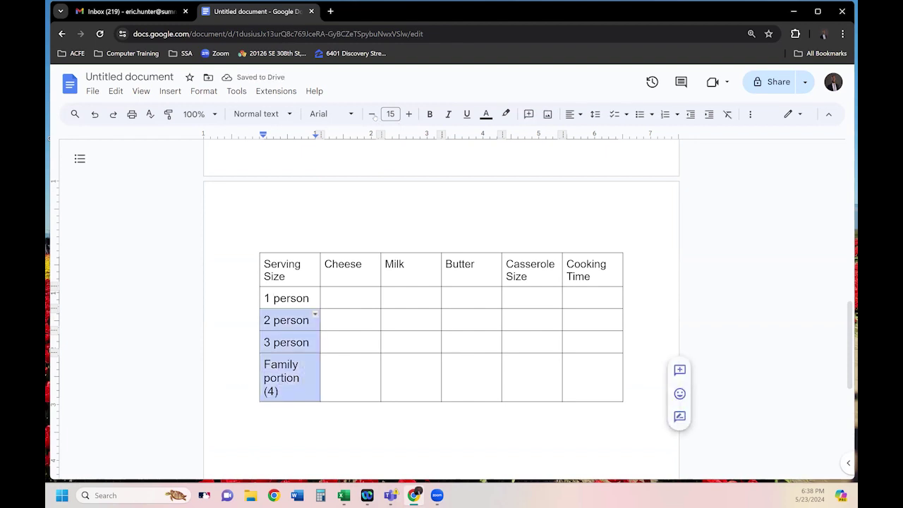
click(372, 113)
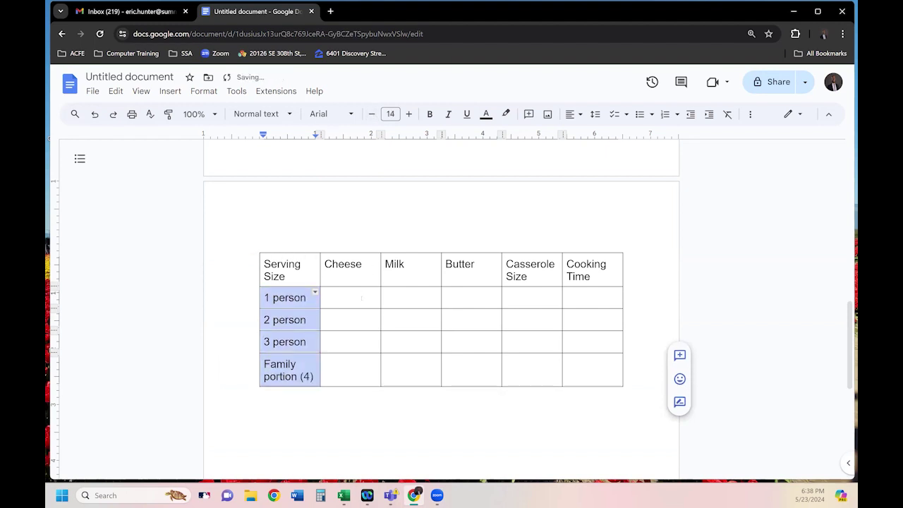
Fill the Cheese column with 2 oz, 4 oz, 6 oz and 12 oz for the four serving sizes
click(362, 298)
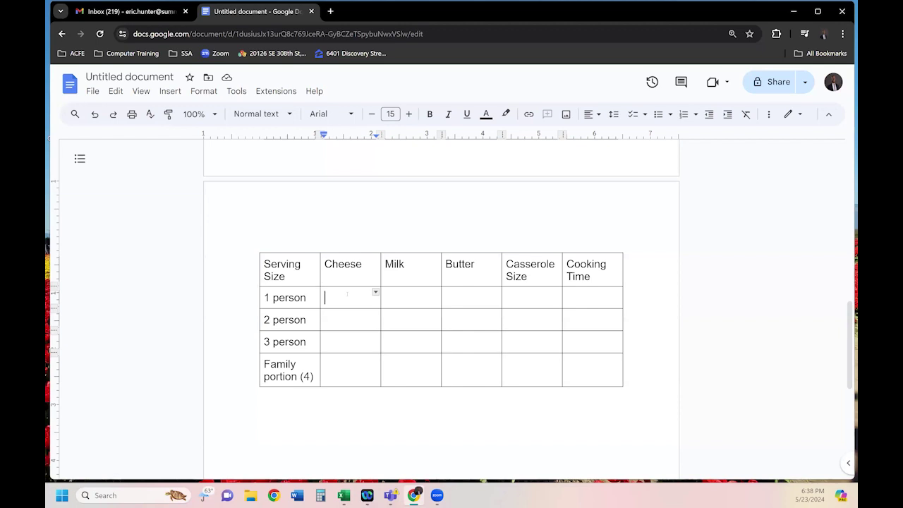
text(2 ox)
key(BackSpace)
text(z)
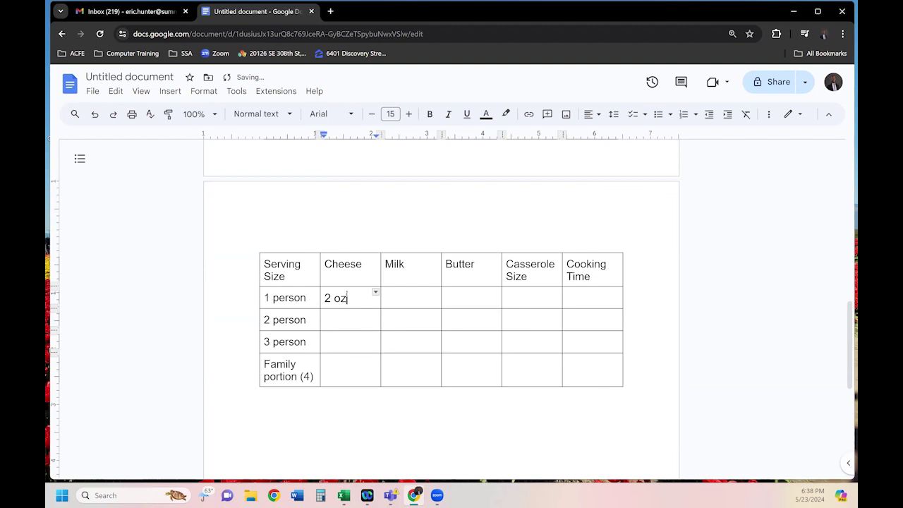
key(Down)
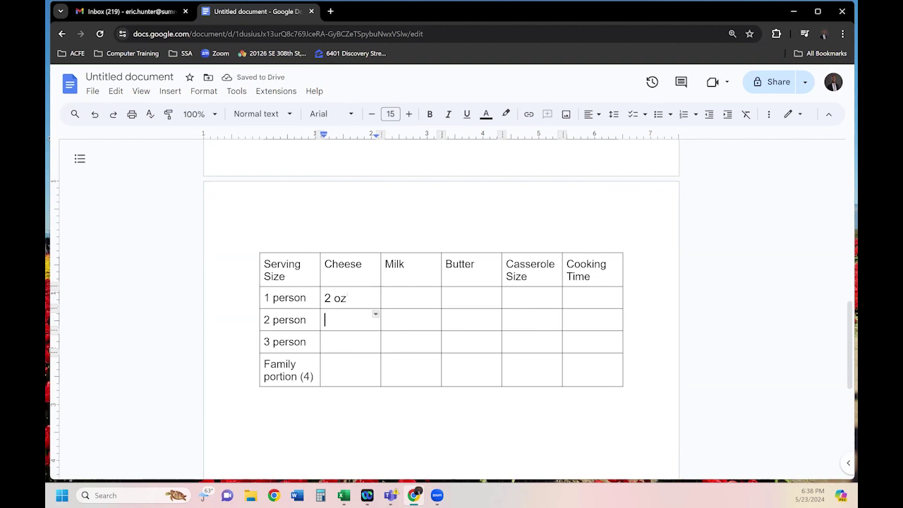
text(4 ox)
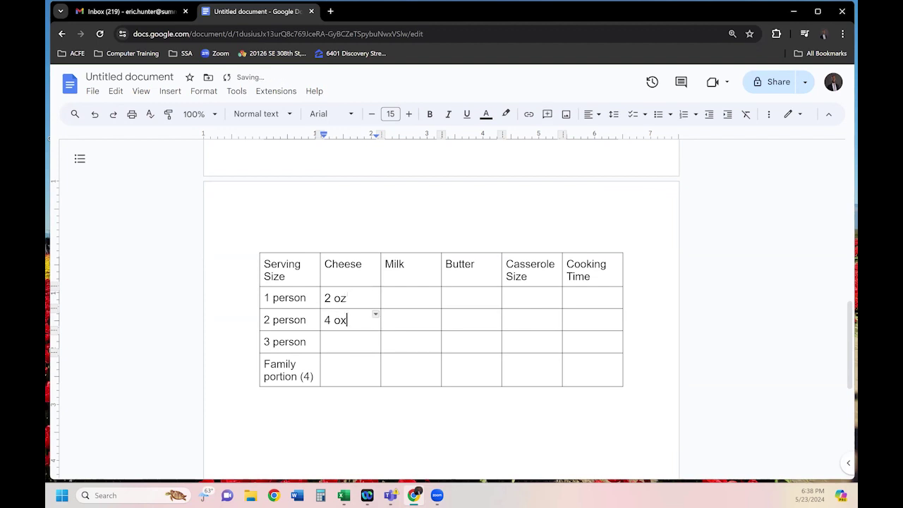
key(BackSpace)
text(z)
key(Down)
text(6 oz)
key(Down)
text(12 oz)
Fill the Milk column with ½ cup, 1 cup, 1.5 cup and 3 cup for the four serving sizes
double_click(408, 304)
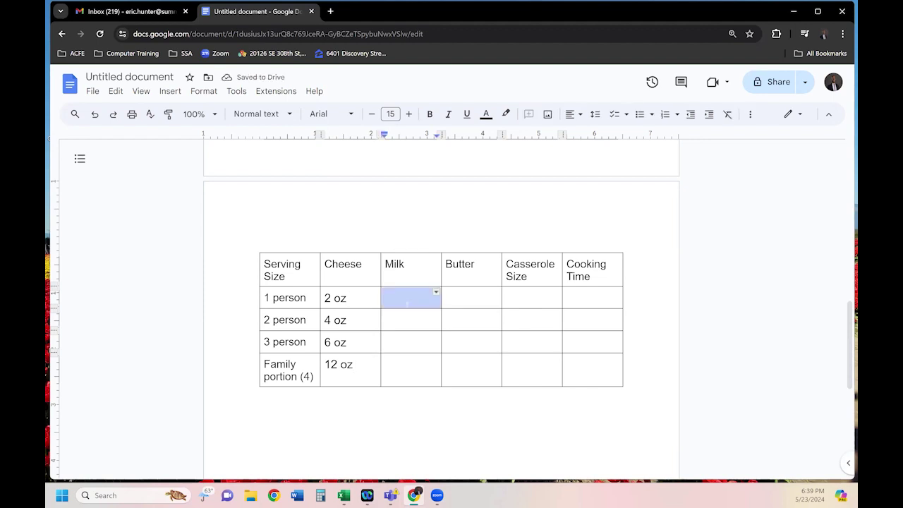
text(1/2 cup)
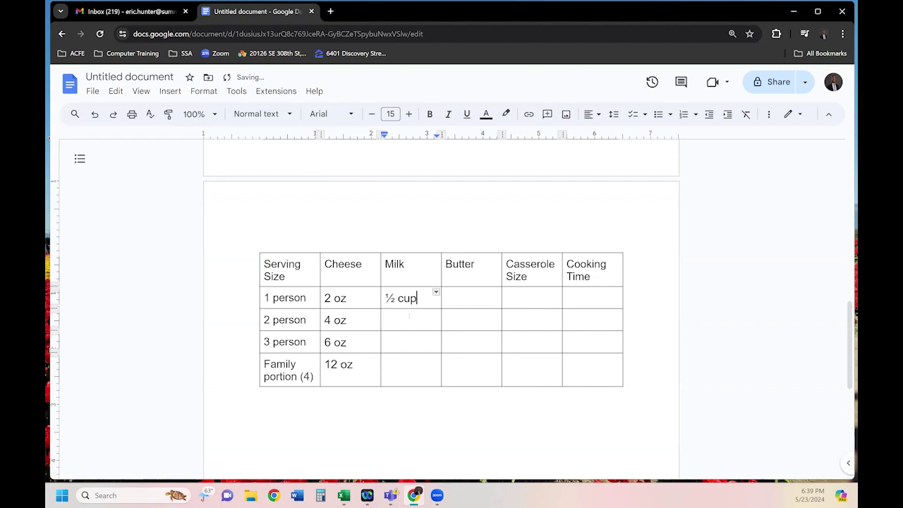
click(410, 316)
text(1 cup)
click(412, 347)
text(1)
key(BackSpace)
text(1.5 cup)
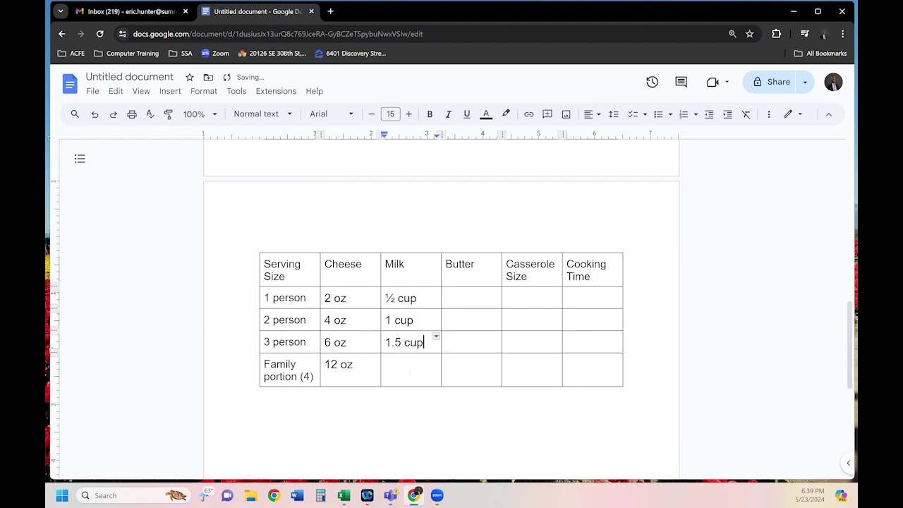
click(410, 373)
text(3 cup)
Fill the Butter column with ½ stick, 1 stick, 1.5 sticks and 2 sticks for the four serving sizes
click(466, 296)
text(1/2 stick)
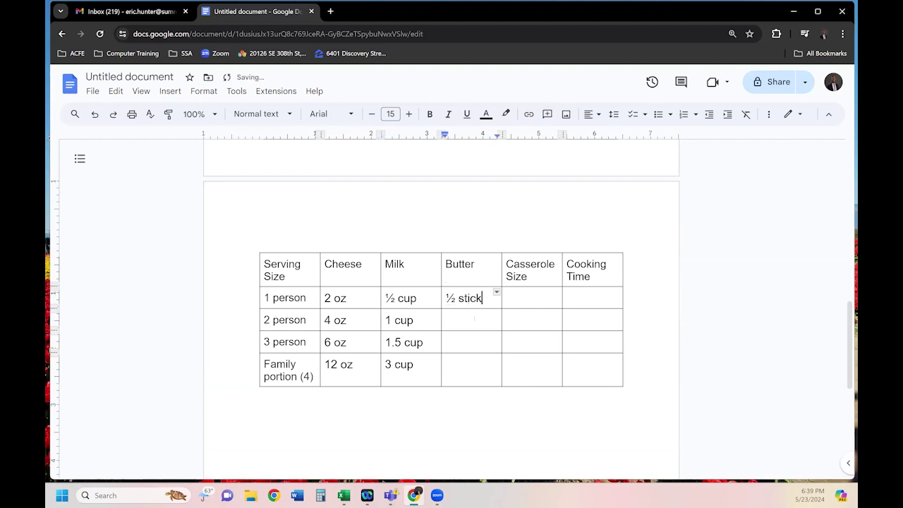
click(474, 318)
text(1 stick)
click(465, 342)
text(1.5 sticks)
click(466, 370)
text(2 sticks)
Fill the Casserole Size column with 4in x 4 in, 6in x 6in, 8in x 8in and 12in x 8in for the four serving sizes
click(526, 298)
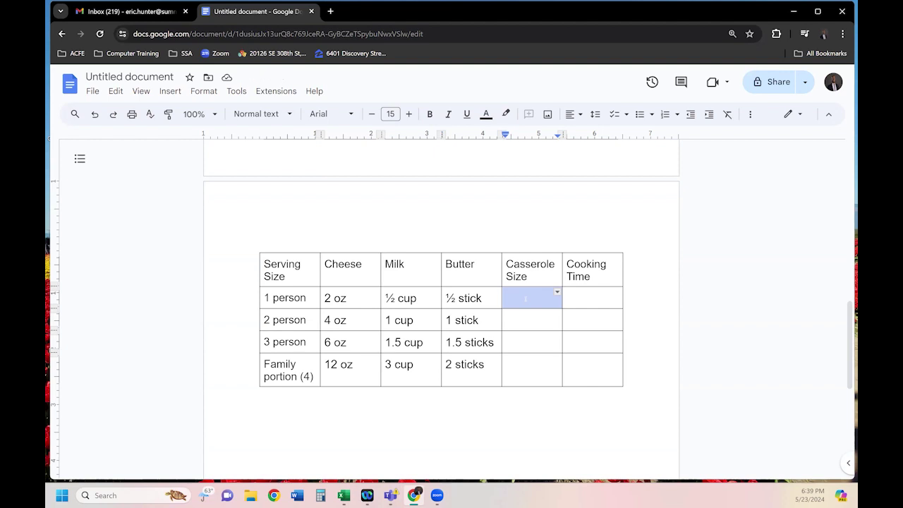
text(4in x)
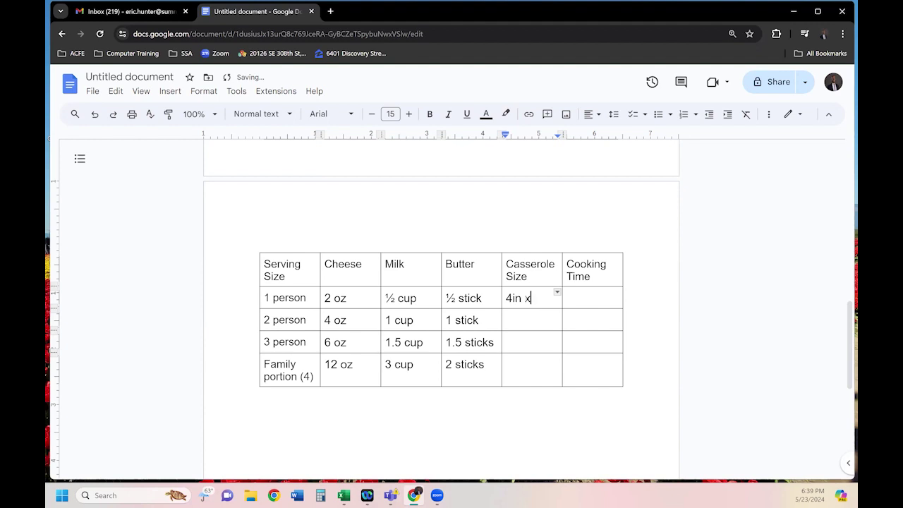
text( 4 in)
click(527, 320)
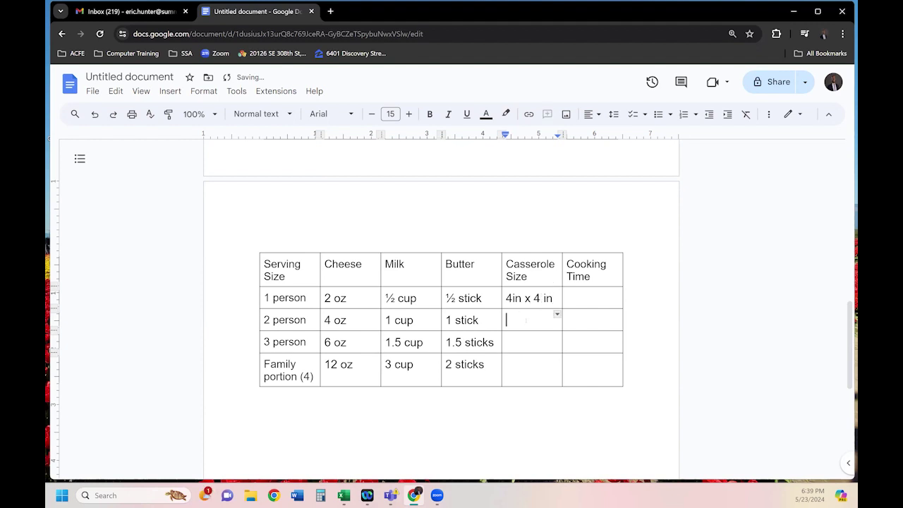
text(6in x 6in)
click(526, 340)
text(8)
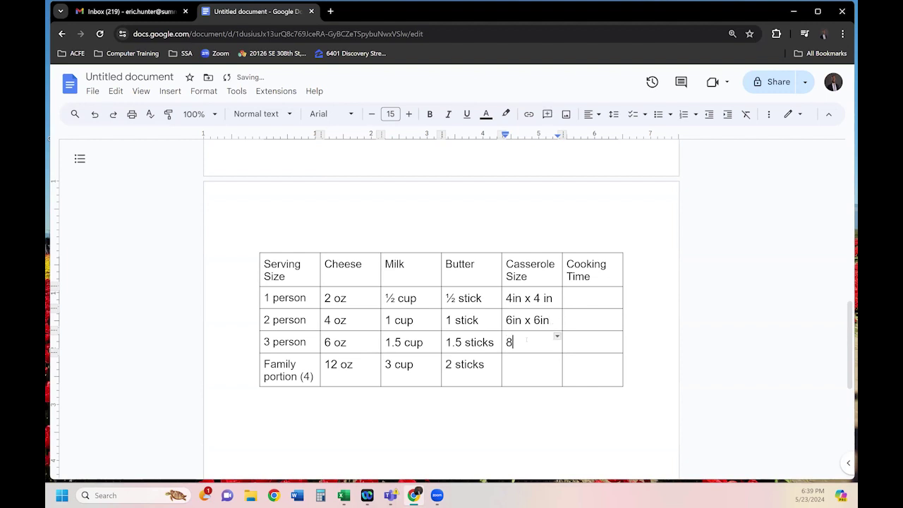
text(in x 8in)
click(519, 372)
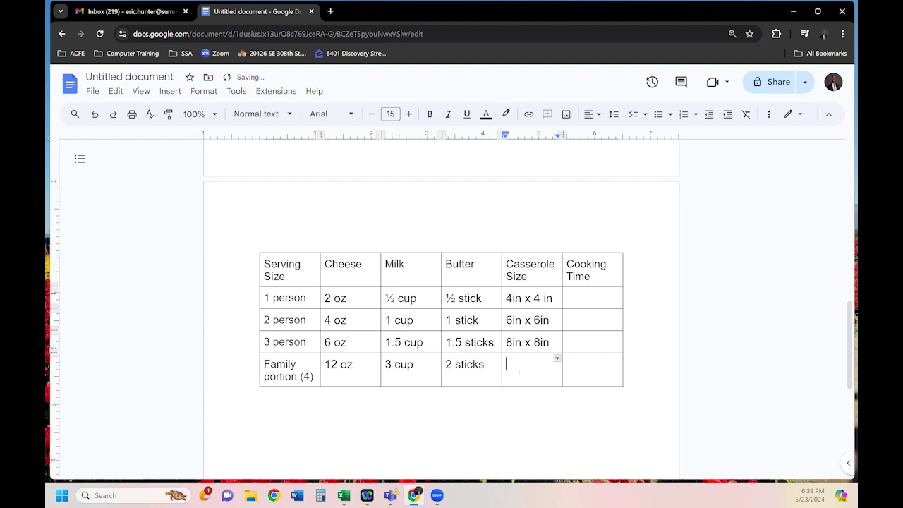
text(12in x 8)
text(in)
Add the unit "(min)" to the end of the Cooking Time column heading
click(588, 297)
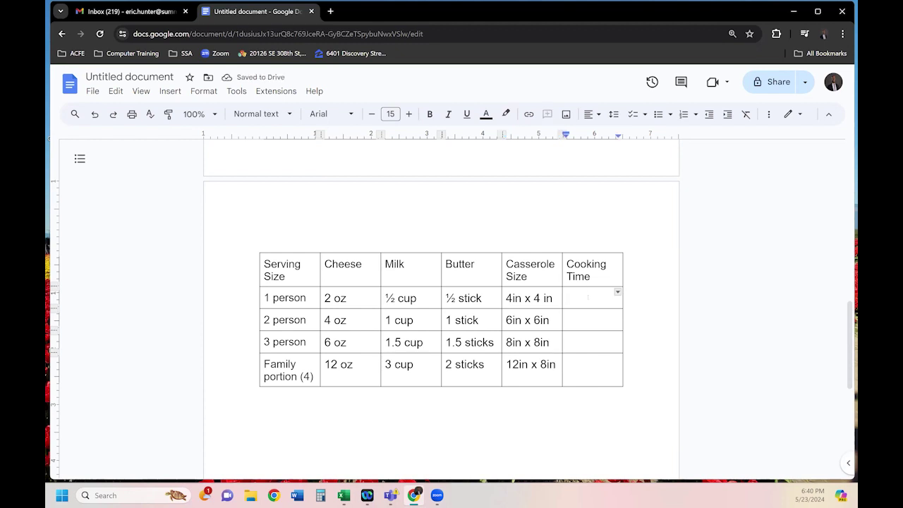
click(591, 277)
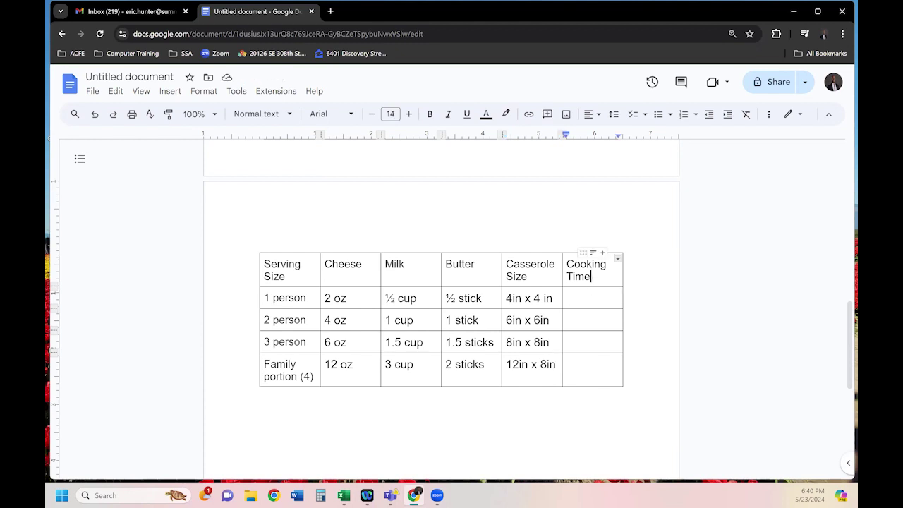
text((min))
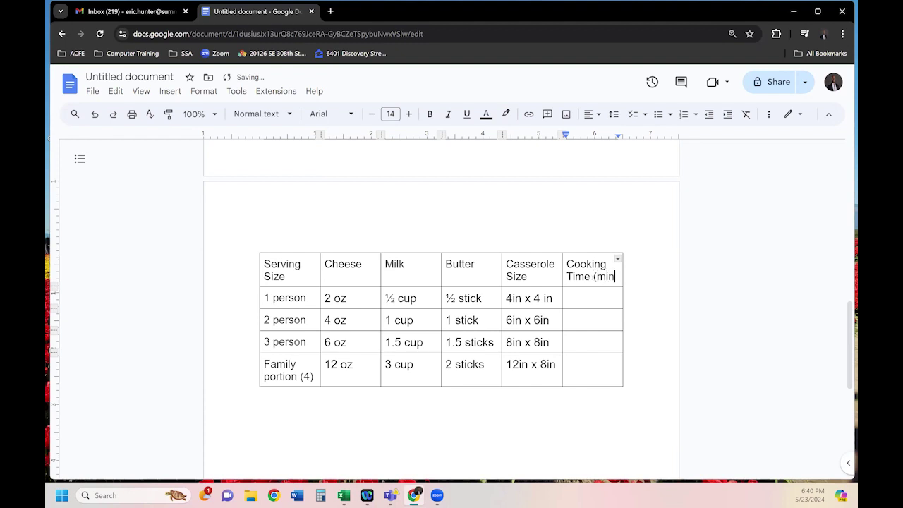
Fill the Cooking Time column with 15, 20, 25 and 45 for the four serving sizes
click(594, 296)
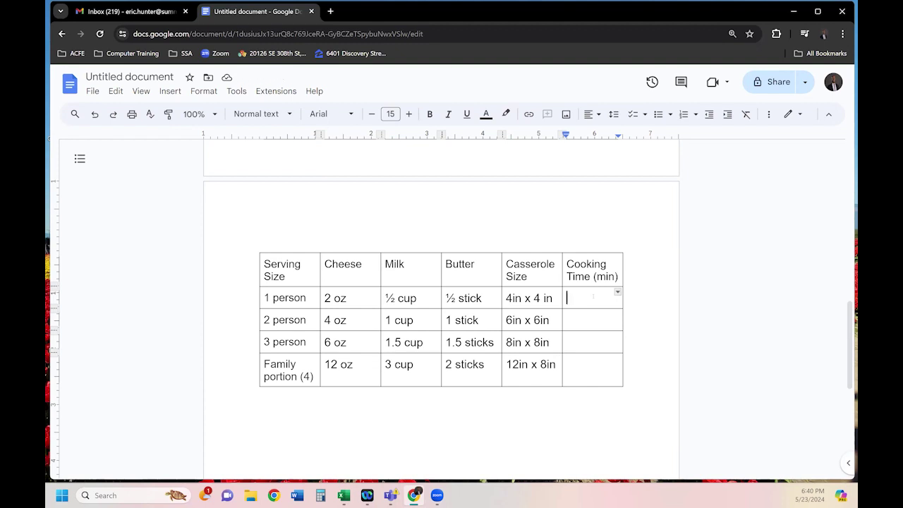
text(15)
click(567, 320)
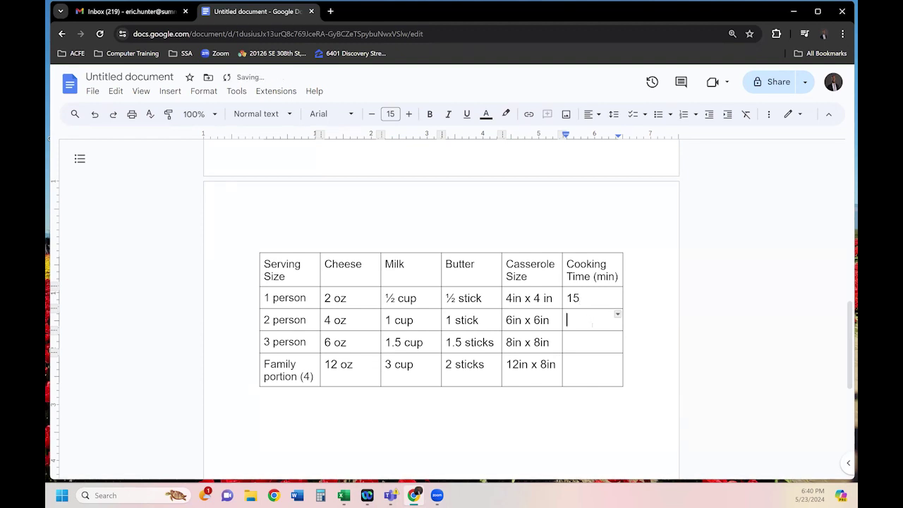
text(20)
click(594, 339)
text(25)
click(583, 375)
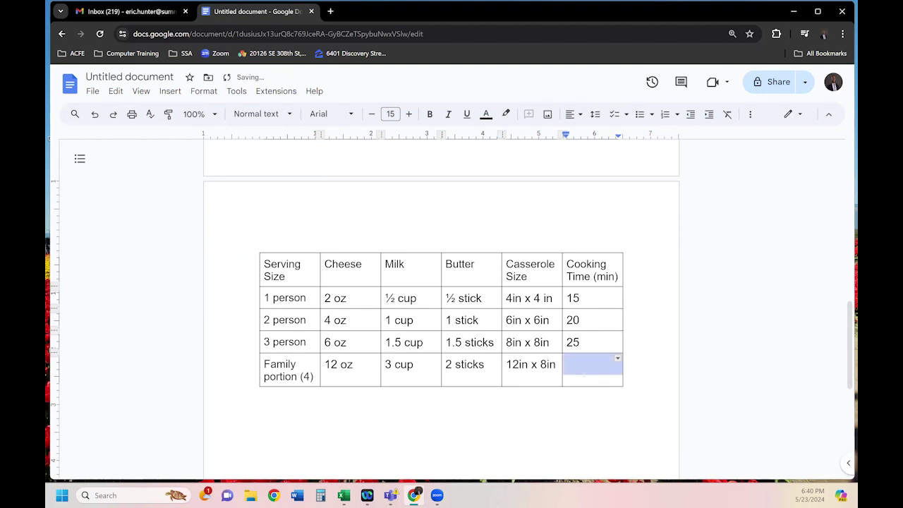
text(45)
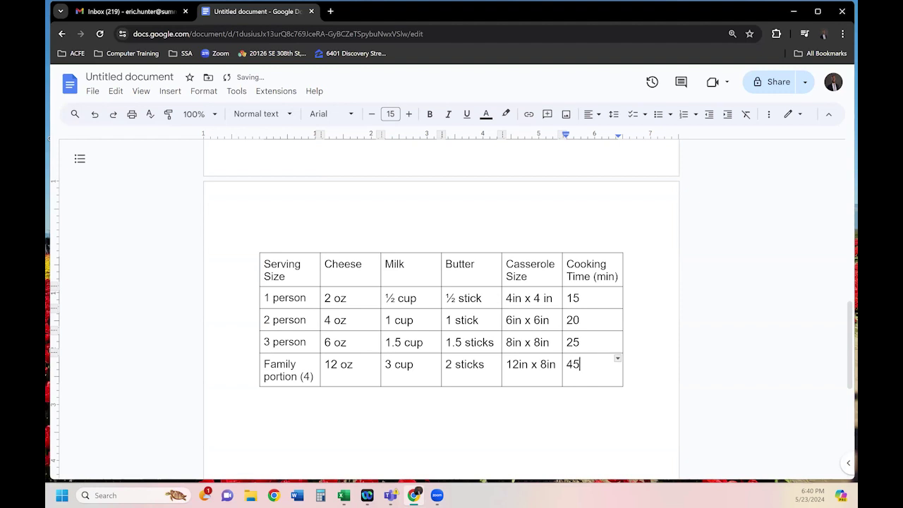
Change the cooking time of the 3 person row to 30
click(580, 342)
key(BackSpace)
key(BackSpace)
text(30)
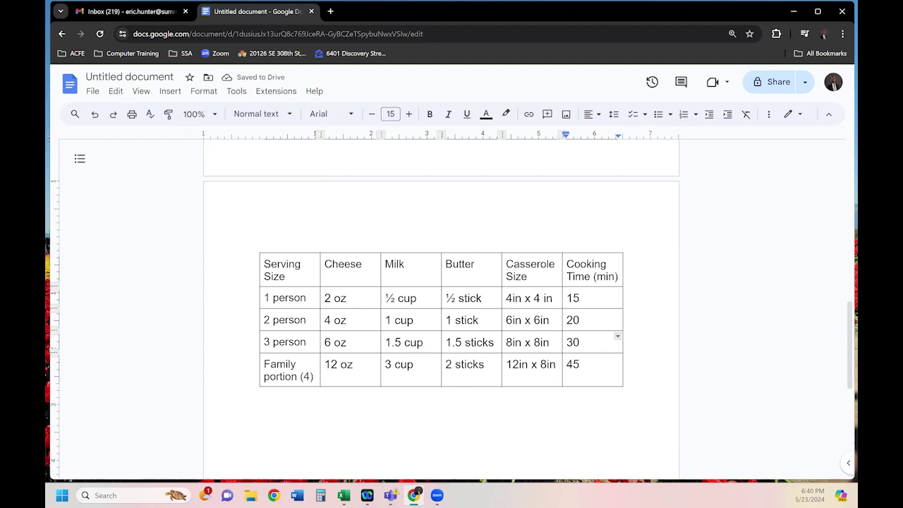
Give all cells of the table's heading row a black background through the table properties
click(553, 298)
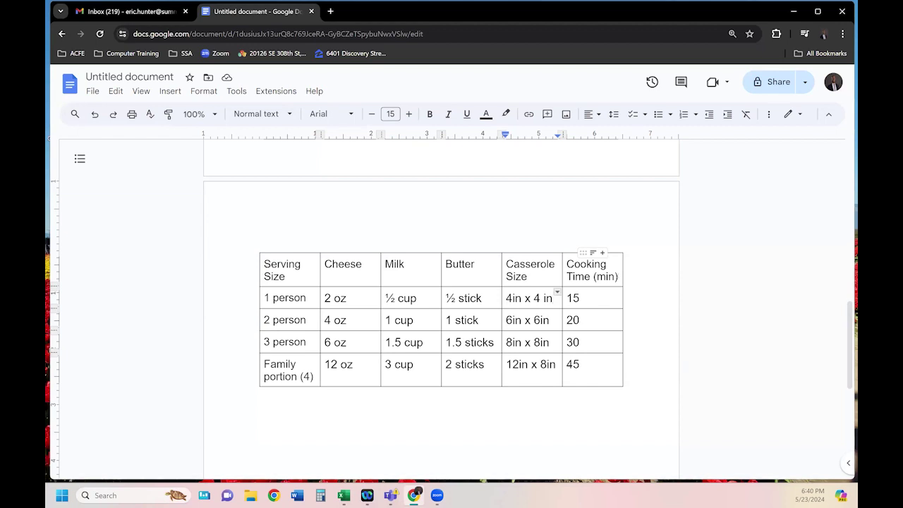
scroll(604, 292, up, 1)
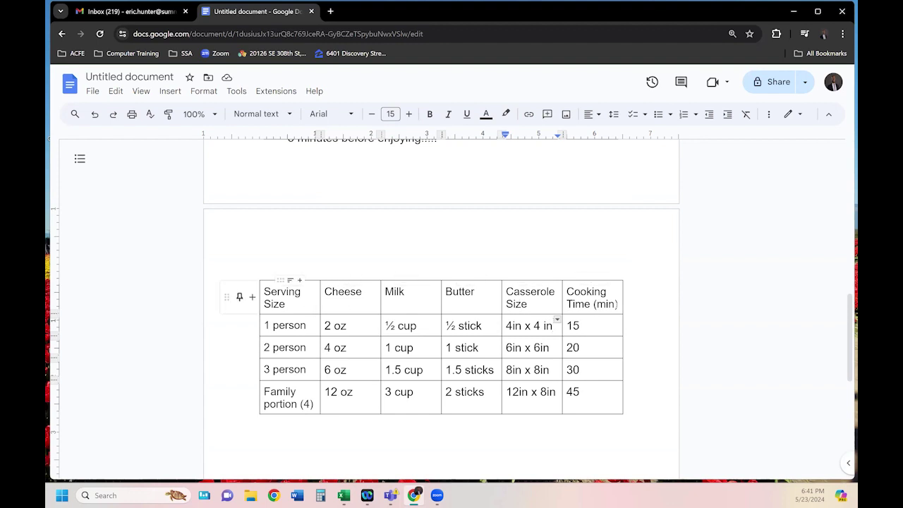
click(619, 304)
drag(618, 304, 285, 296)
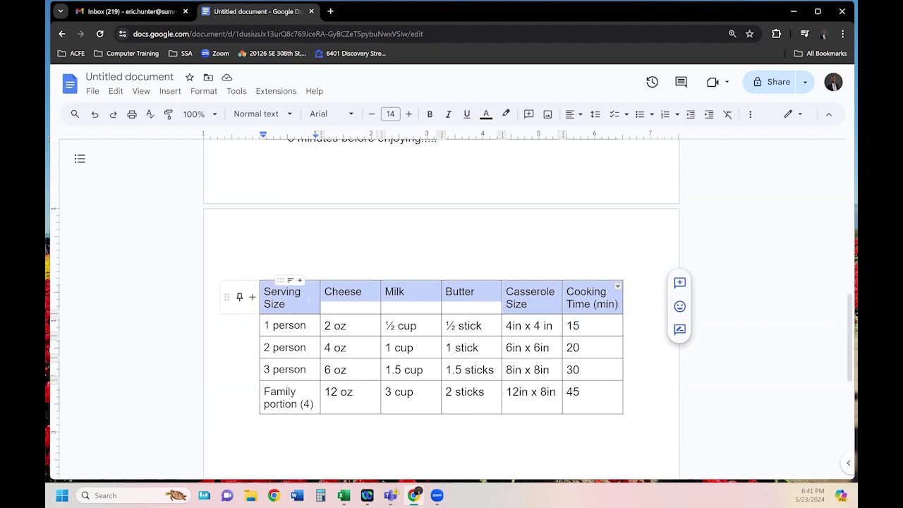
right_click(309, 302)
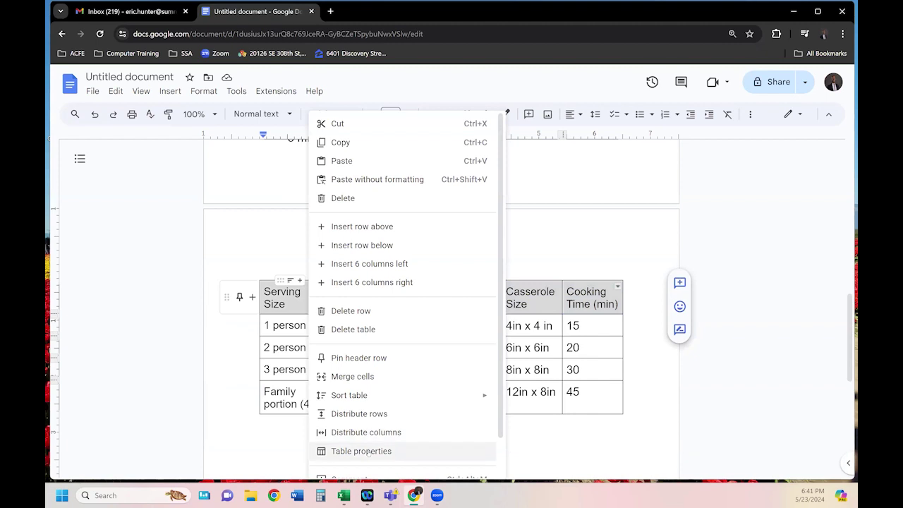
click(362, 451)
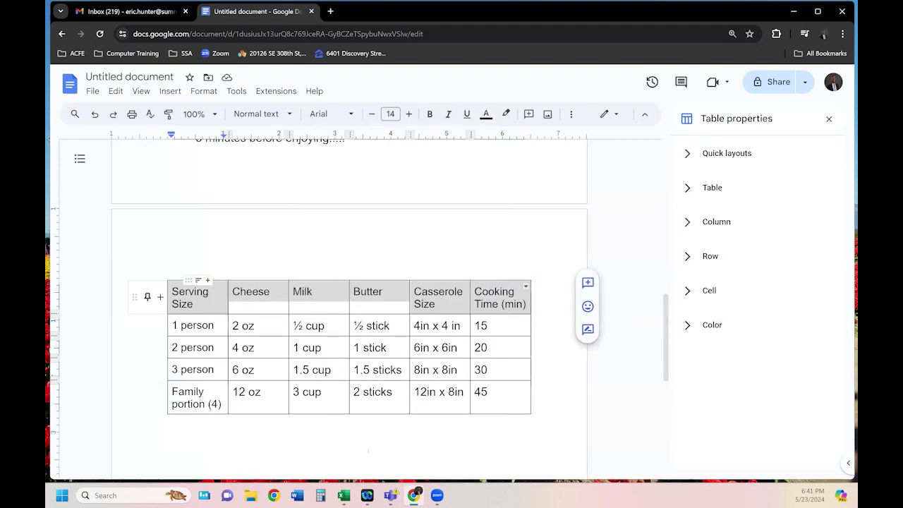
click(707, 330)
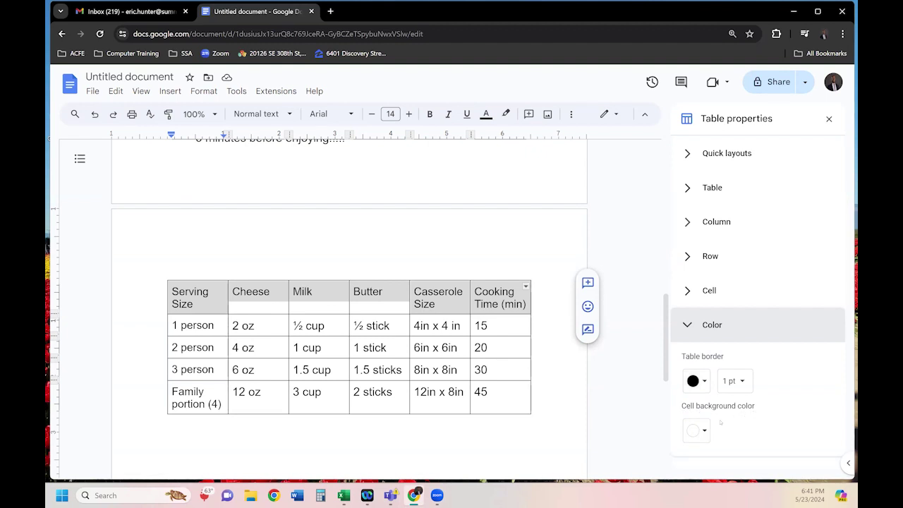
click(699, 432)
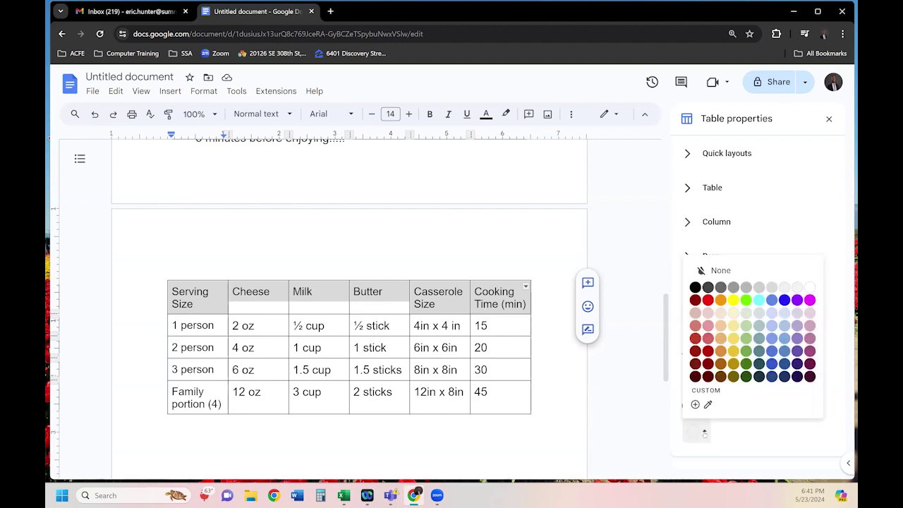
click(695, 288)
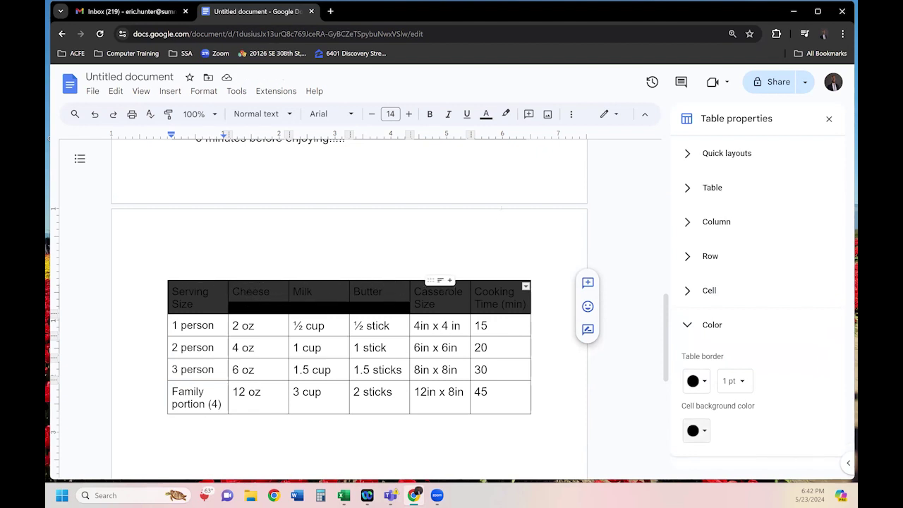
Make the heading row's text white and close the table properties
click(486, 115)
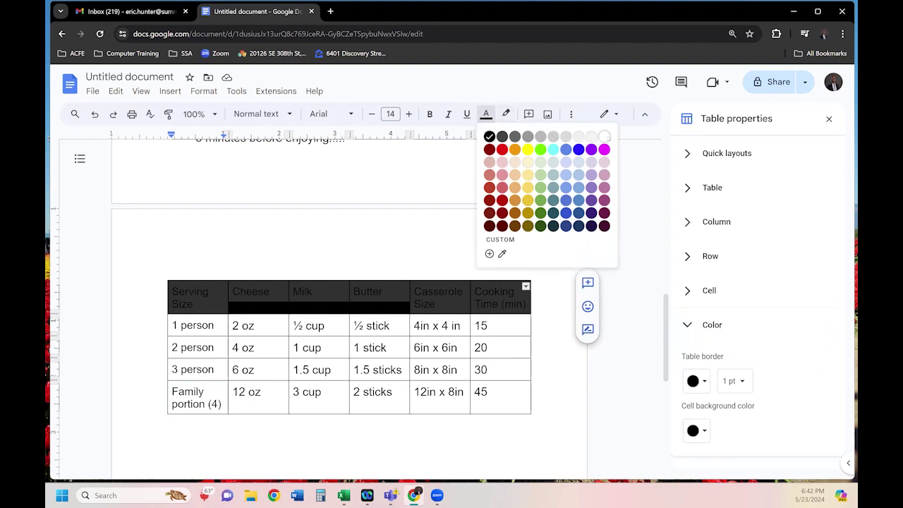
click(605, 136)
click(500, 399)
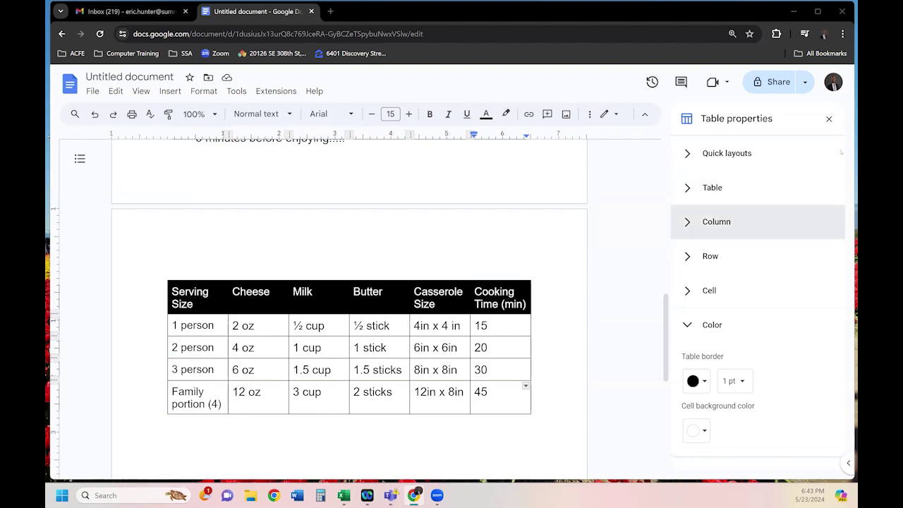
click(829, 119)
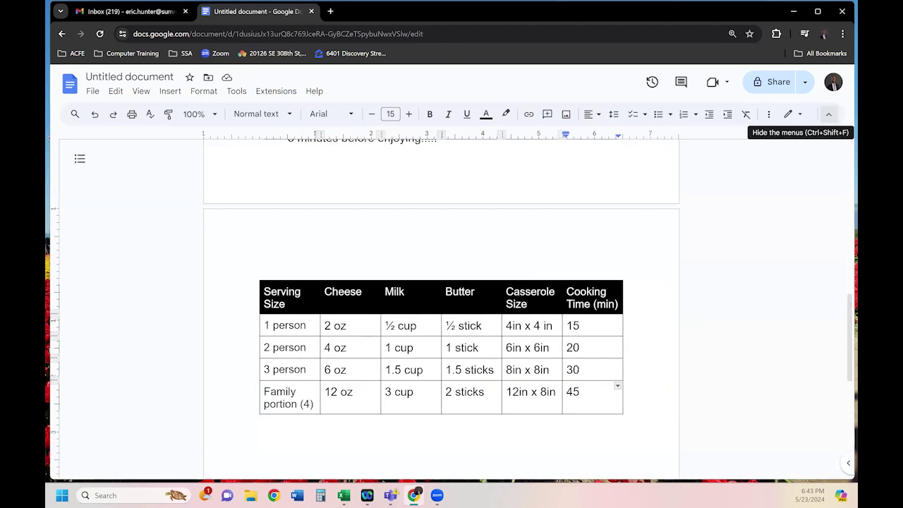
Review the whole recipe, from the title and pantry list through the cooking steps to the table
scroll(529, 274, up, 10)
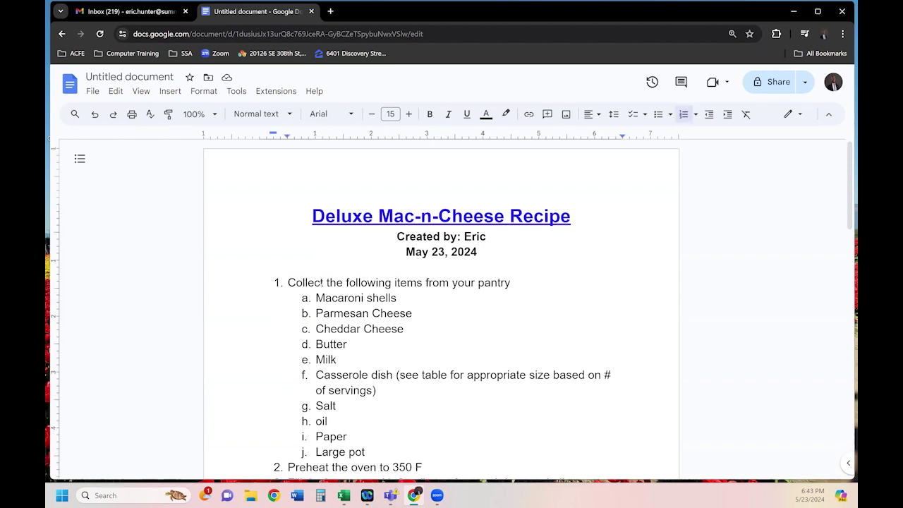
click(316, 298)
key(Down)
key(Right)
scroll(322, 282, down, 2)
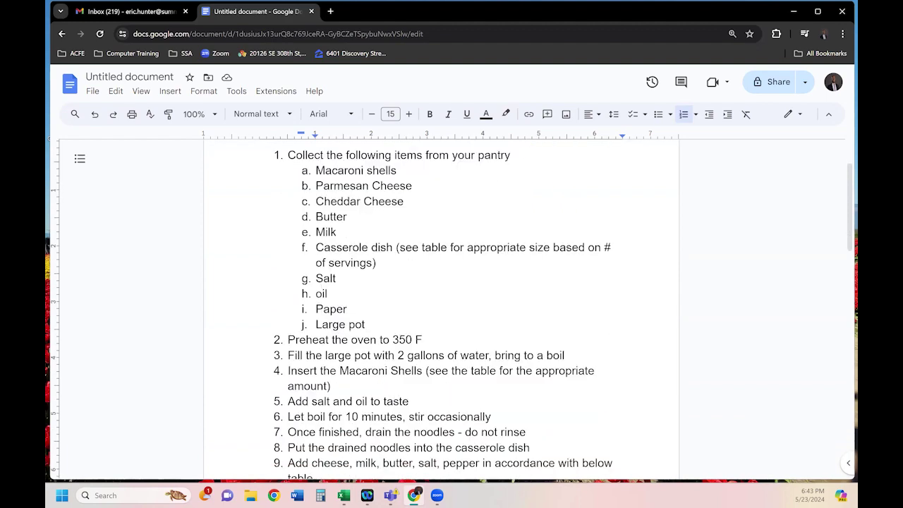
scroll(441, 310, down, 3)
scroll(392, 270, down, 2)
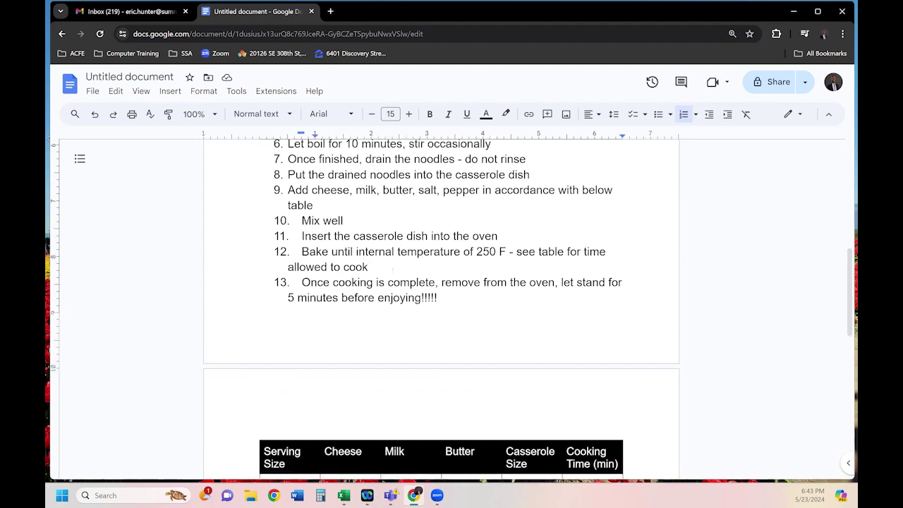
scroll(393, 269, up, 7)
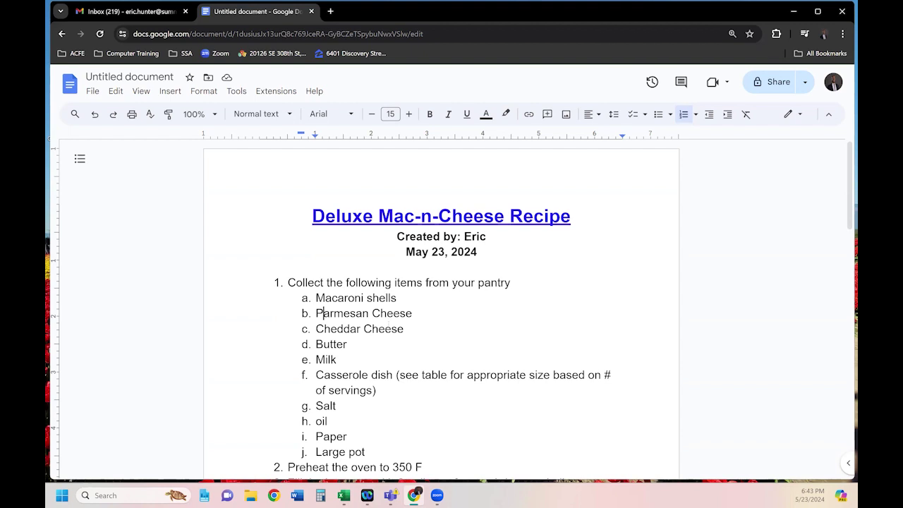
Try an empty list item below "Large pot", moving it out and back in one list level, and remove it
click(366, 452)
scroll(452, 311, down, 2)
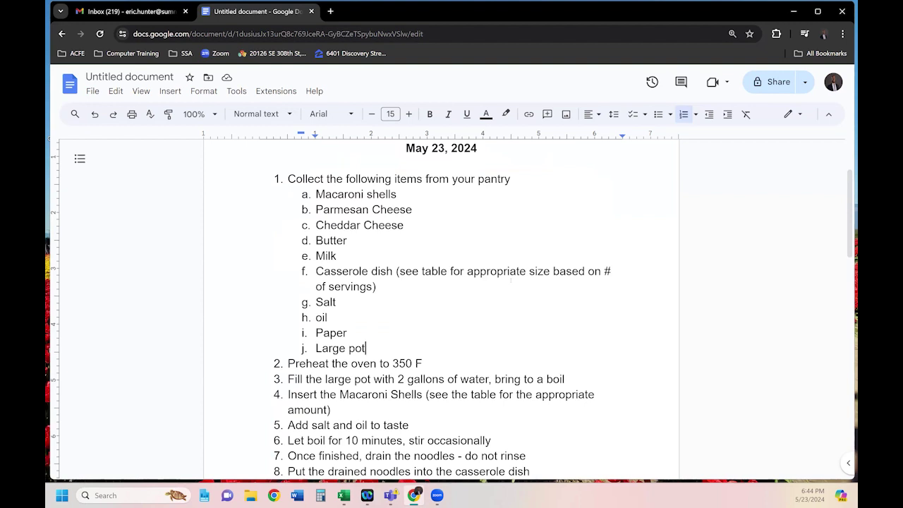
key(Return)
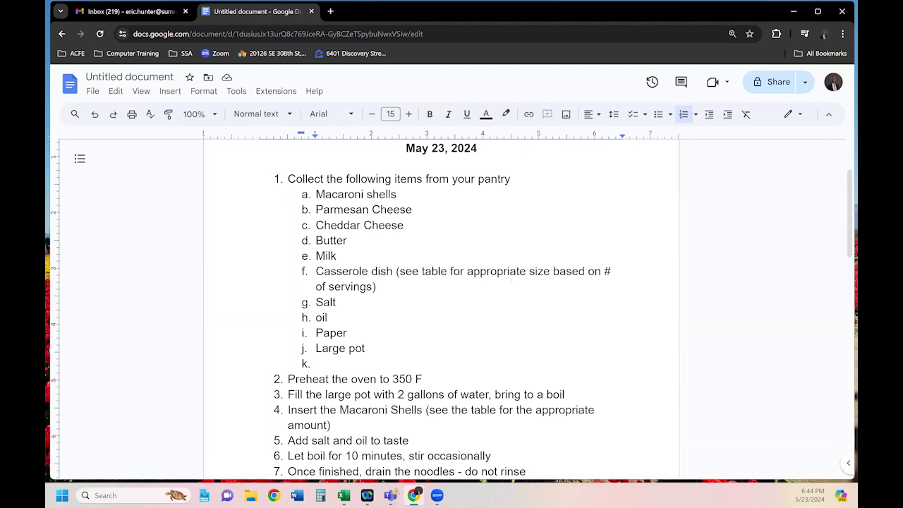
key(shift+Tab)
key(Tab)
key(BackSpace)
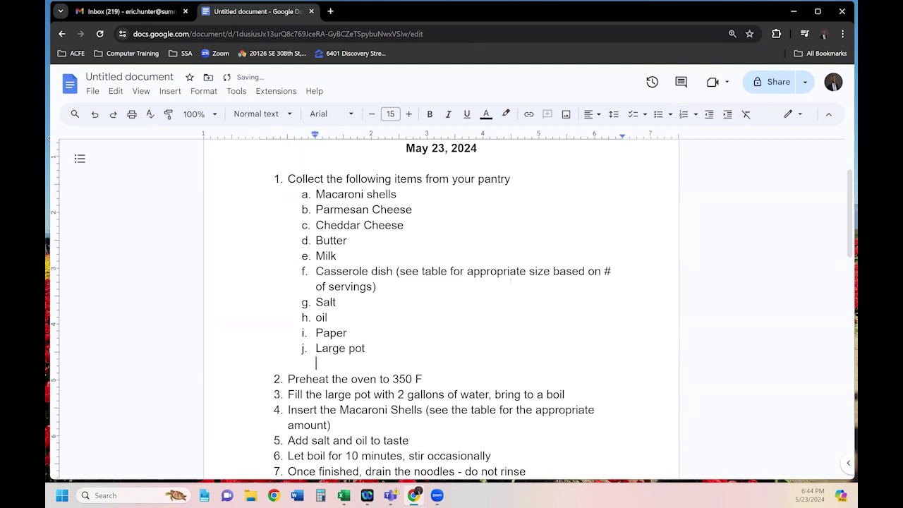
key(BackSpace)
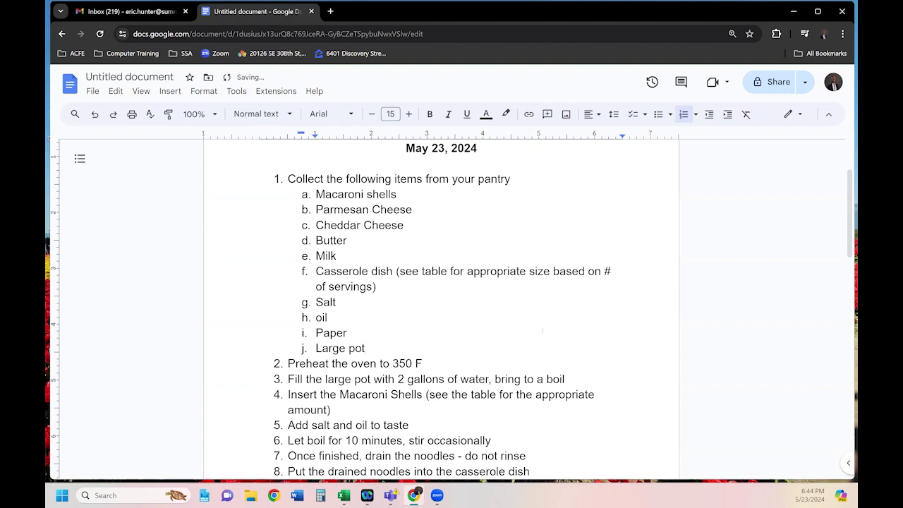
Add the sub-item "Set the timer to remind you" under the "Preheat the oven to 350 F" step
click(442, 363)
key(Return)
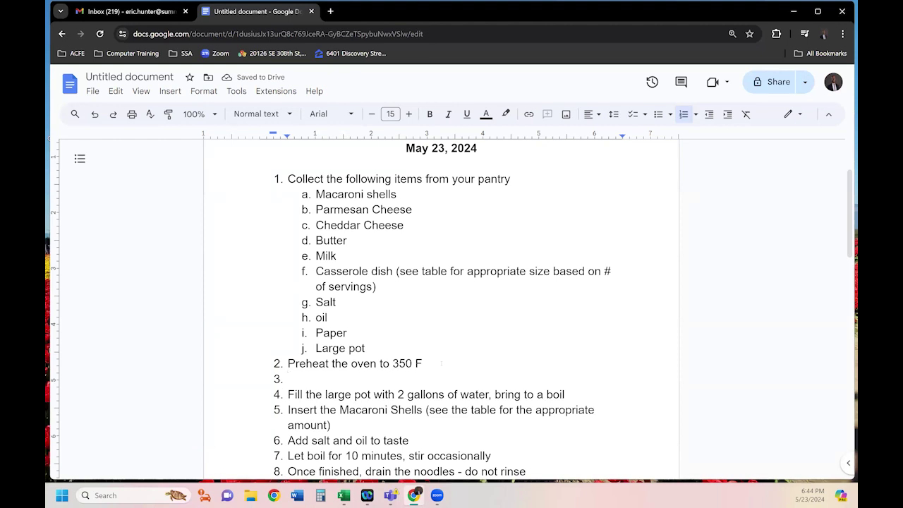
key(Tab)
text(set the ti)
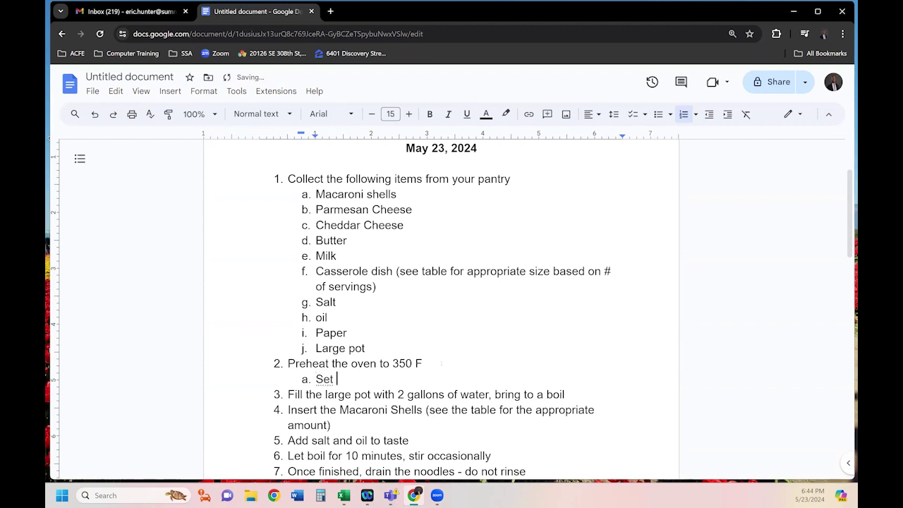
text(mer to rmnd)
key(BackSpace)
key(BackSpace)
key(BackSpace)
text(emind you)
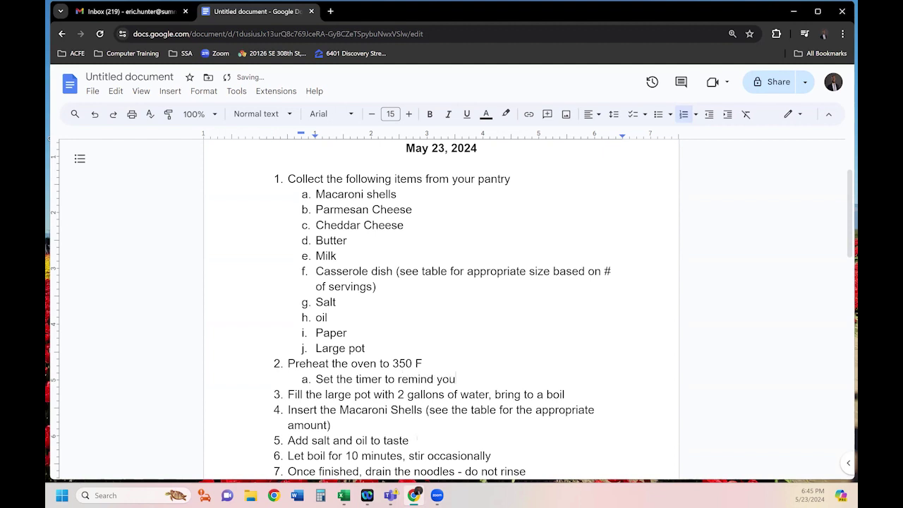
Try a lettered sub-item "Sd" under the "Add salt and oil to taste" step and remove it
click(418, 439)
key(Return)
key(Tab)
text(sd)
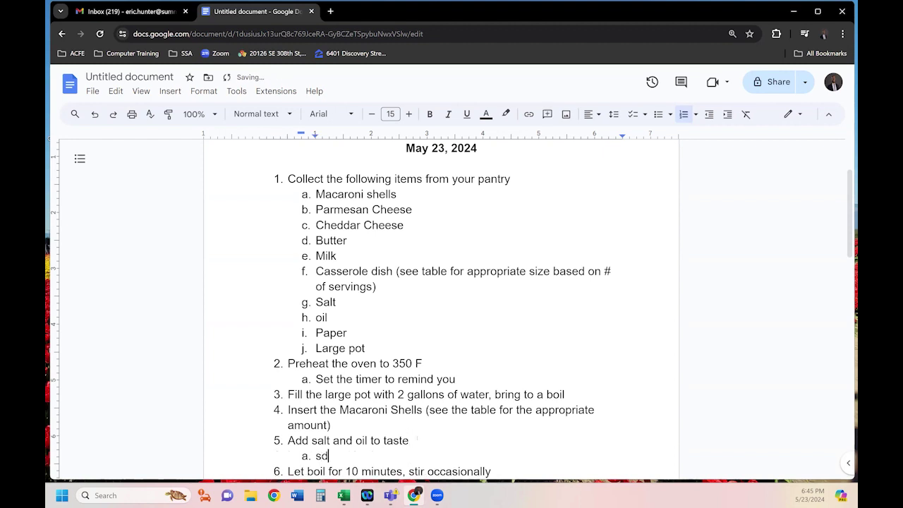
key(Return)
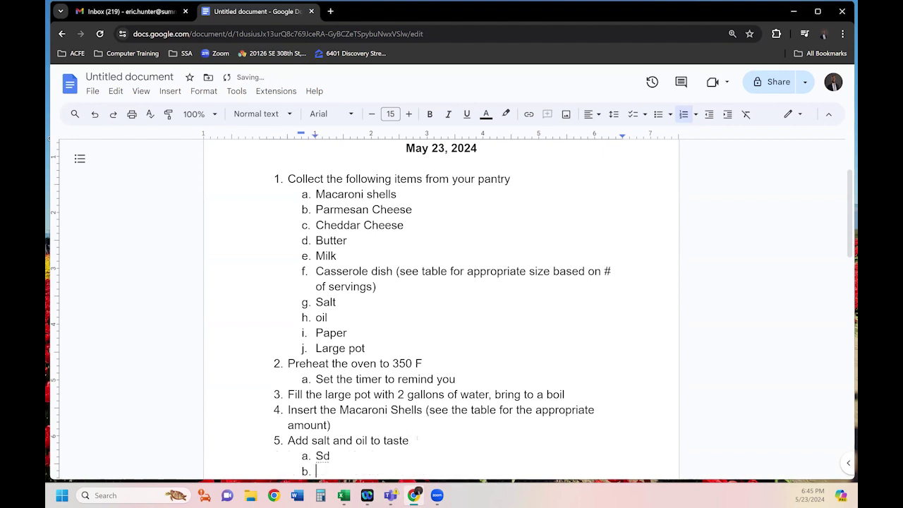
key(BackSpace)
key(BackSpace)
key(BackSpace)
key(BackSpace)
key(BackSpace)
key(BackSpace)
key(BackSpace)
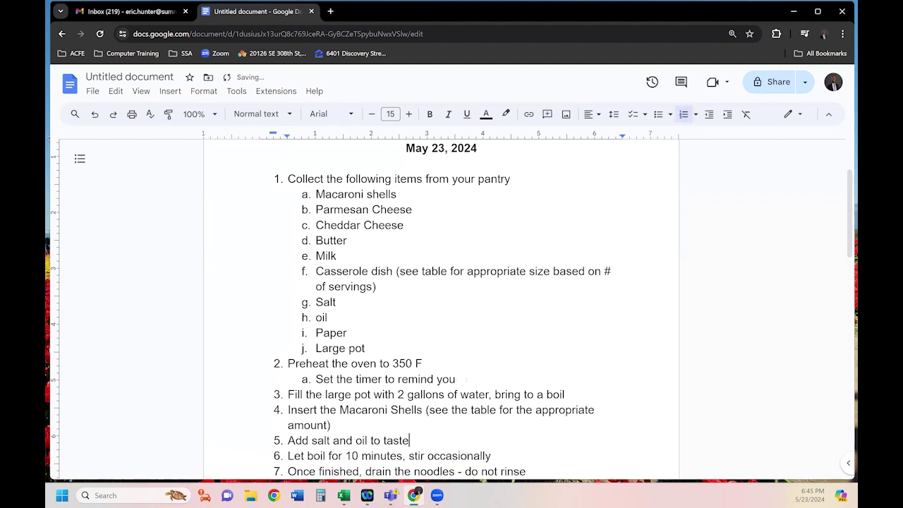
Remove the sub-item "Set the timer to remind you" and its empty line under the "Preheat the oven to 350 F" step
click(465, 379)
key(BackSpace)
key(BackSpace)
key(BackSpace)
key(BackSpace)
key(BackSpace)
key(BackSpace)
key(BackSpace)
key(BackSpace)
key(BackSpace)
key(BackSpace)
key(BackSpace)
key(BackSpace)
key(BackSpace)
key(BackSpace)
key(BackSpace)
key(BackSpace)
key(BackSpace)
key(BackSpace)
key(BackSpace)
key(BackSpace)
key(BackSpace)
key(BackSpace)
key(BackSpace)
key(BackSpace)
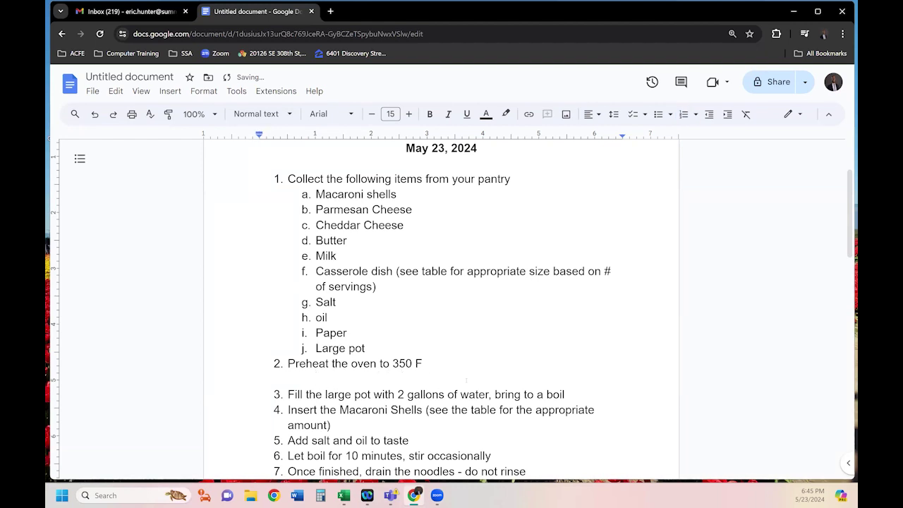
key(BackSpace)
Add two new lines directly below the date "May 23, 2024" under the recipe title
scroll(441, 311, down, 1)
scroll(441, 311, up, 3)
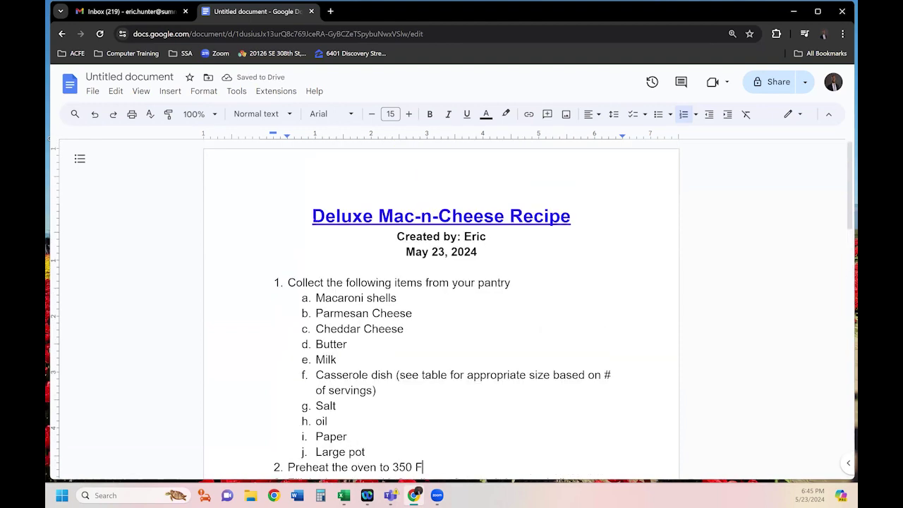
click(514, 252)
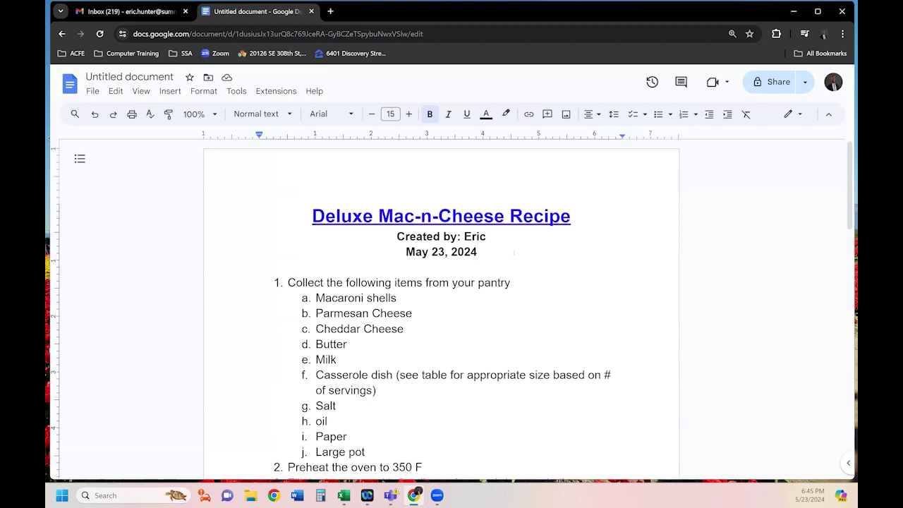
key(Return)
key(Return)
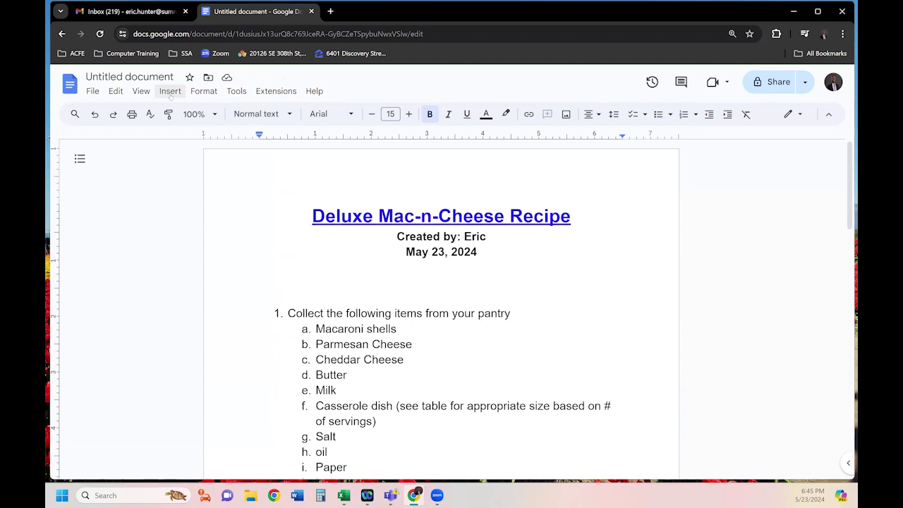
Search the web for "mac and cheese" images and insert the picture of the crumb-topped baked slice below the date
click(566, 114)
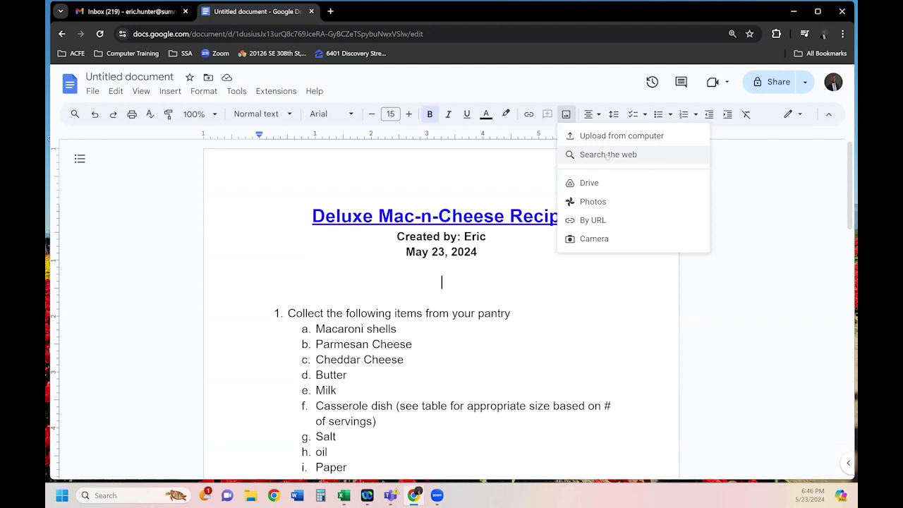
click(606, 156)
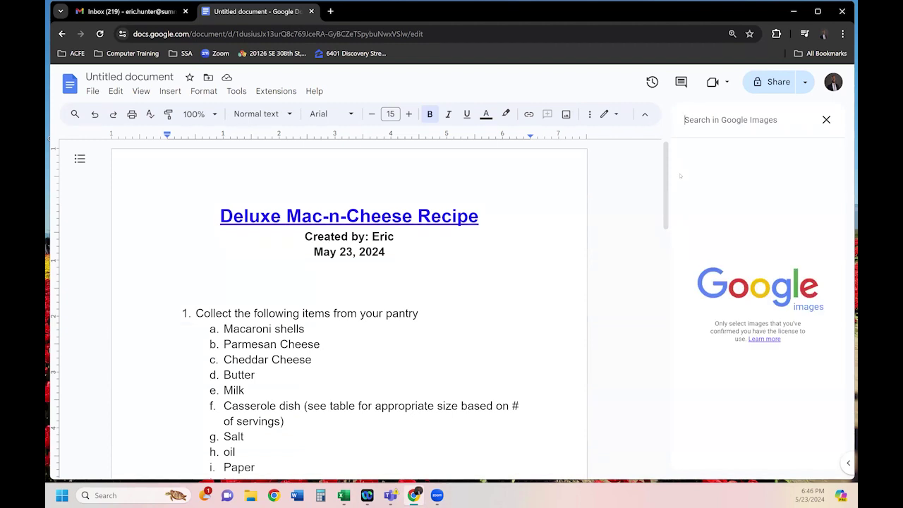
text(mac and cheese)
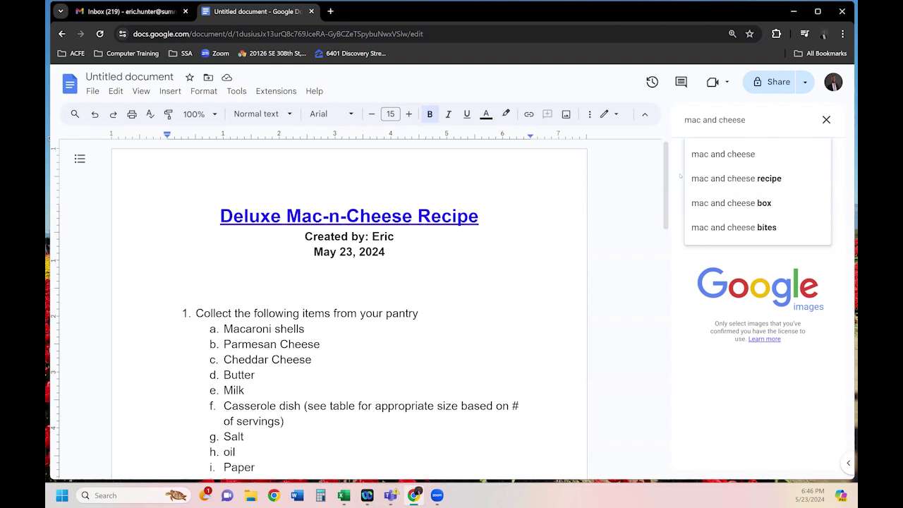
key(Return)
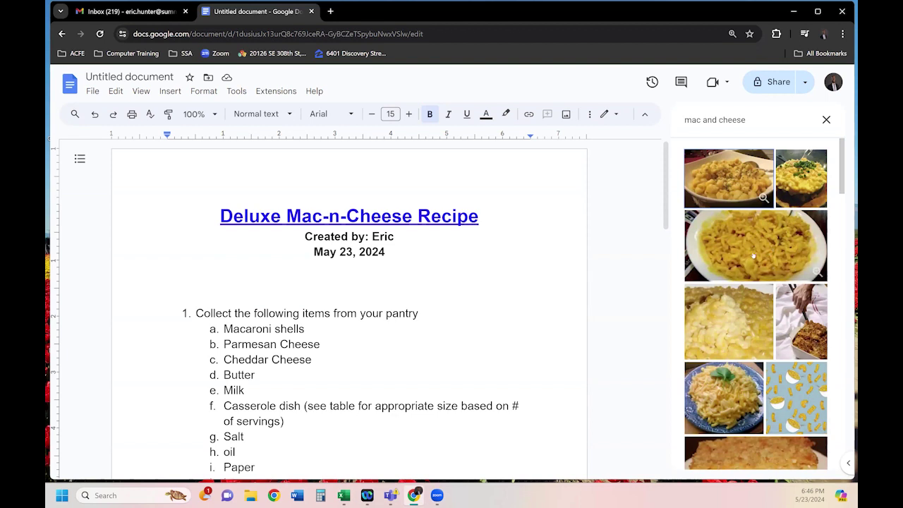
scroll(754, 255, down, 3)
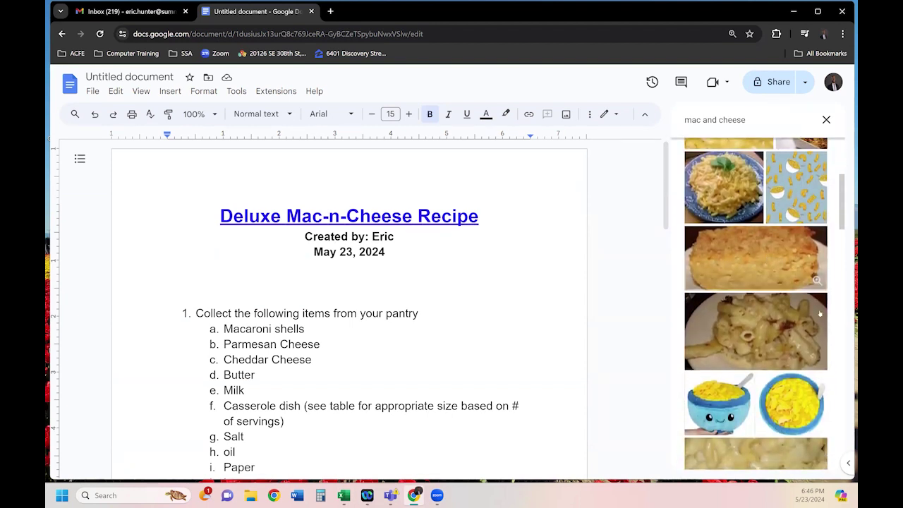
click(755, 258)
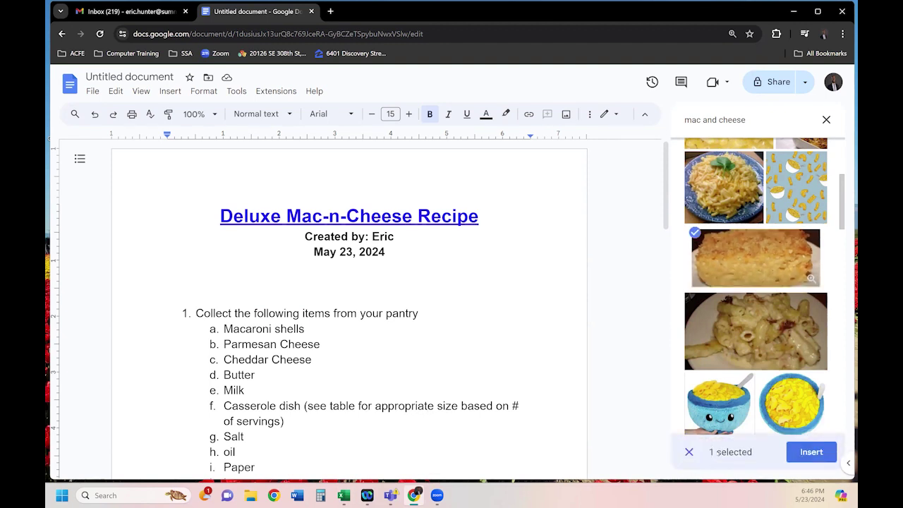
click(812, 452)
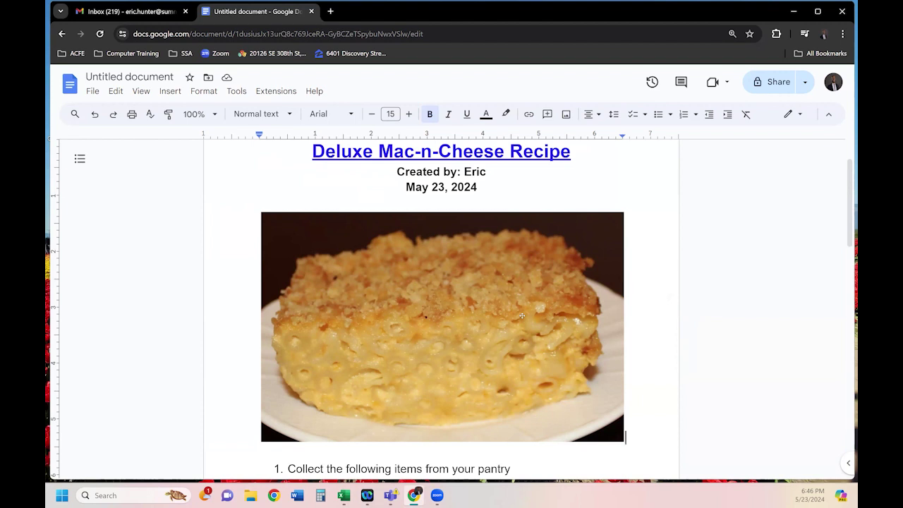
Shrink the mac and cheese picture proportionally to about 3.6 inches wide and deselect it
click(621, 247)
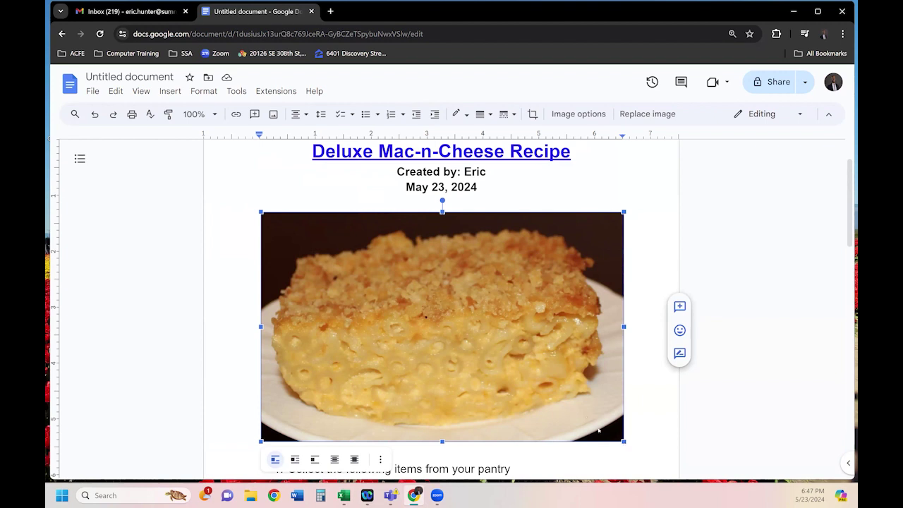
drag(598, 430, 460, 333)
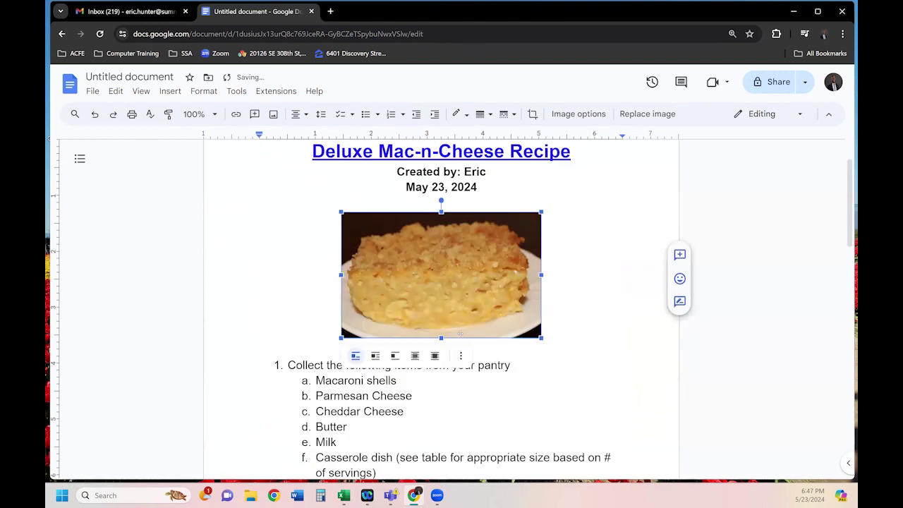
click(566, 287)
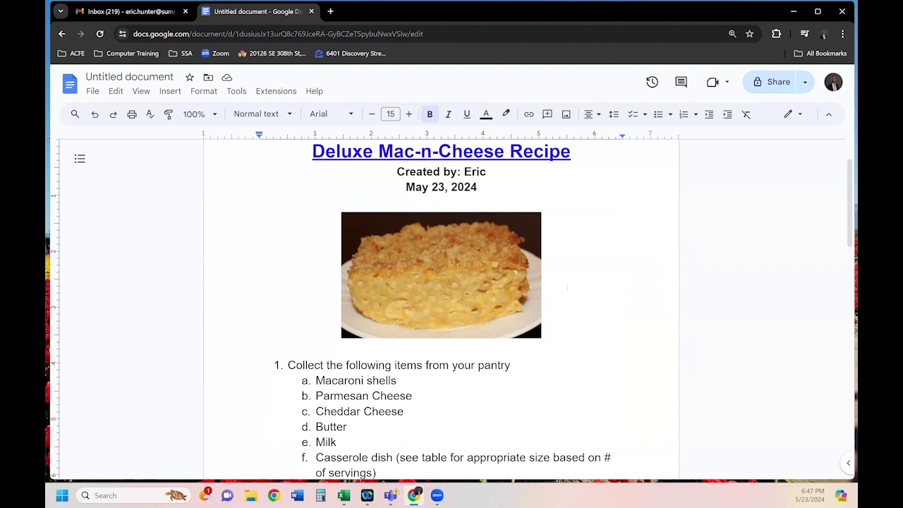
Review the recipe from the picture through the steps and the table, and return to the title
scroll(567, 287, down, 5)
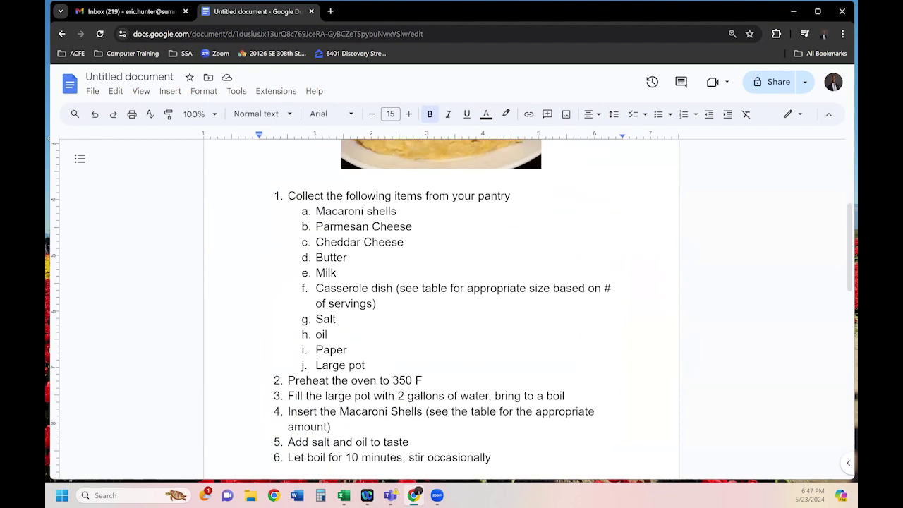
scroll(567, 287, down, 15)
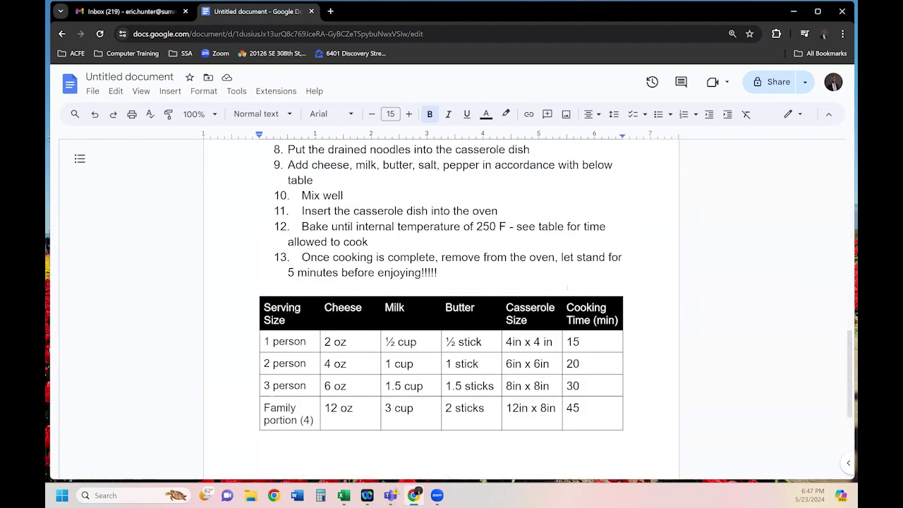
scroll(567, 288, down, 1)
scroll(567, 287, up, 18)
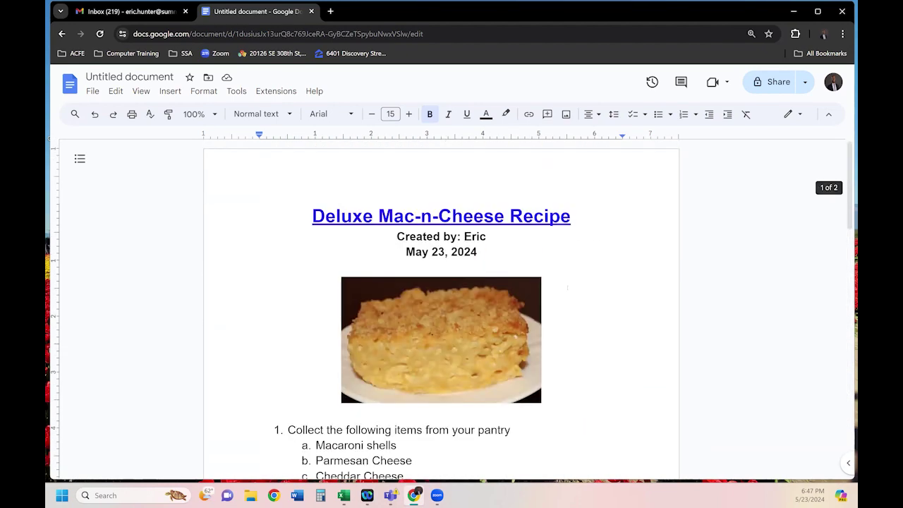
scroll(568, 287, down, 1)
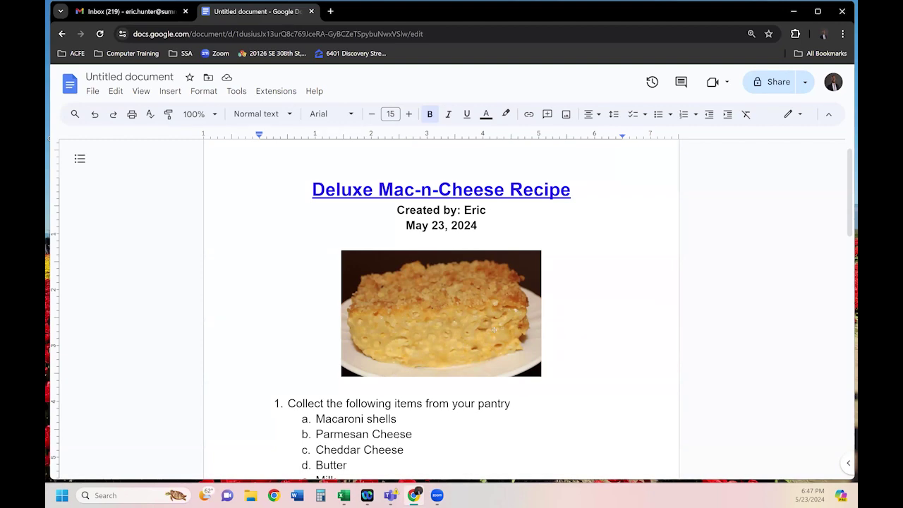
Below the table, add the line "If you'd like, please visit my YouTube video on how to make mac n cheese at this link."
scroll(494, 329, down, 3)
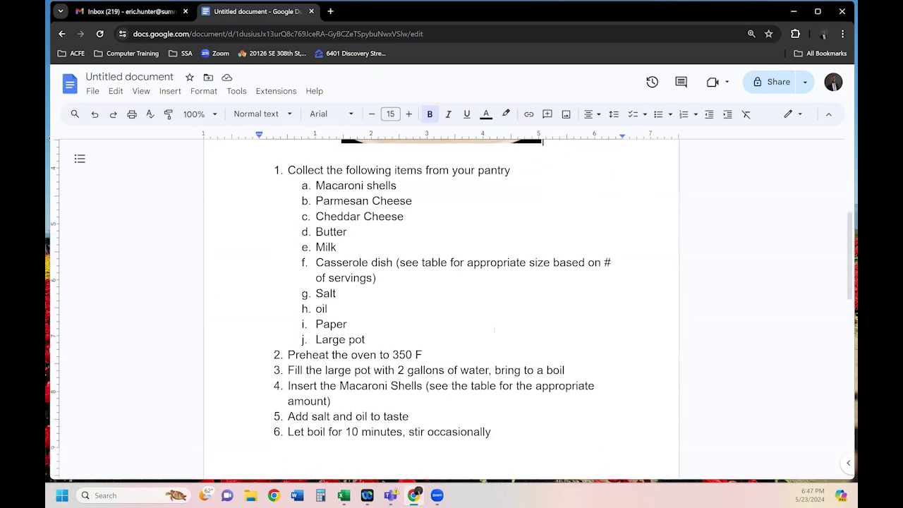
scroll(495, 330, down, 6)
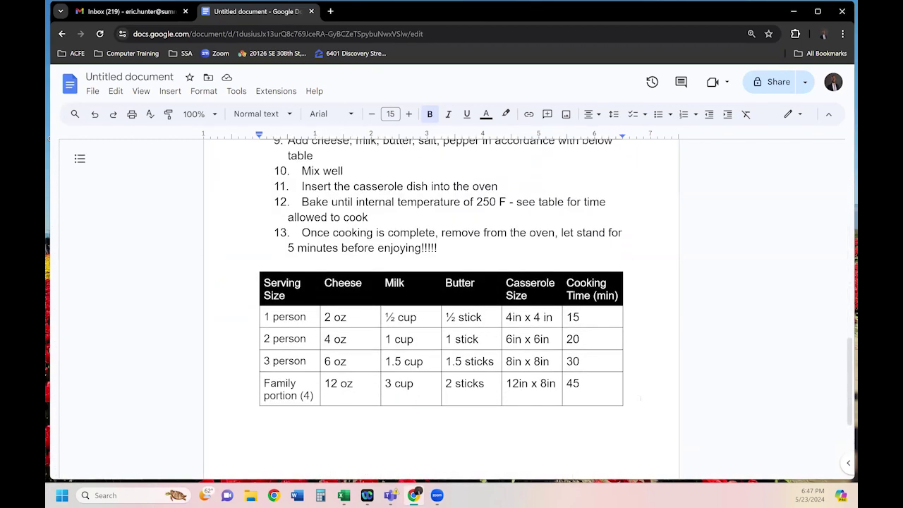
click(641, 397)
key(Down)
key(Return)
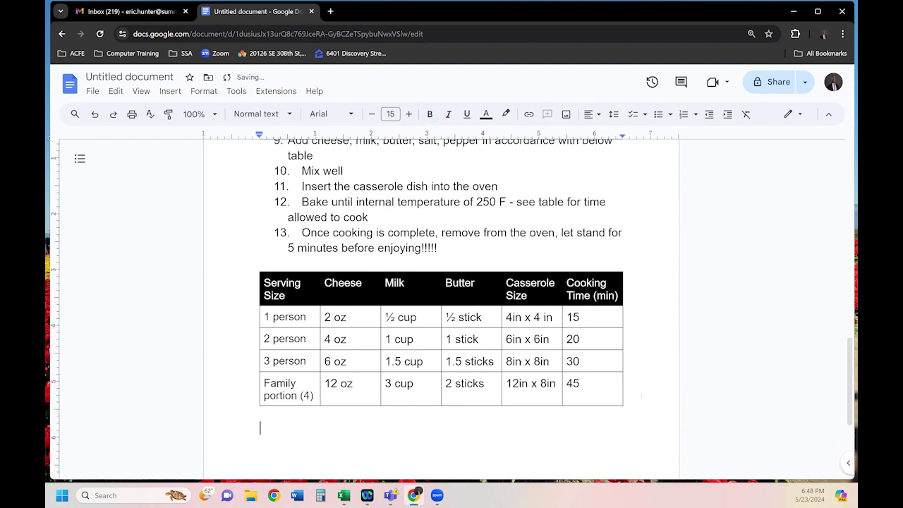
key(Return)
text(If you)
text('d like, please)
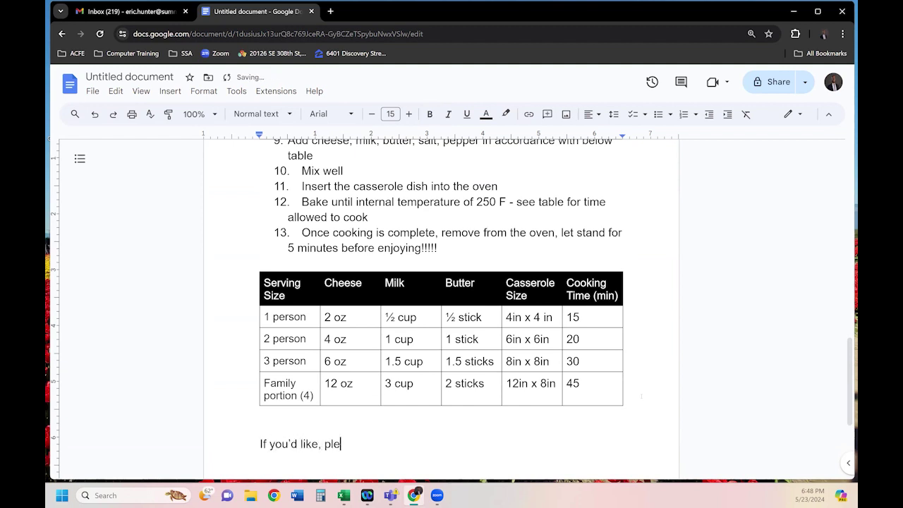
text( visit my YouT)
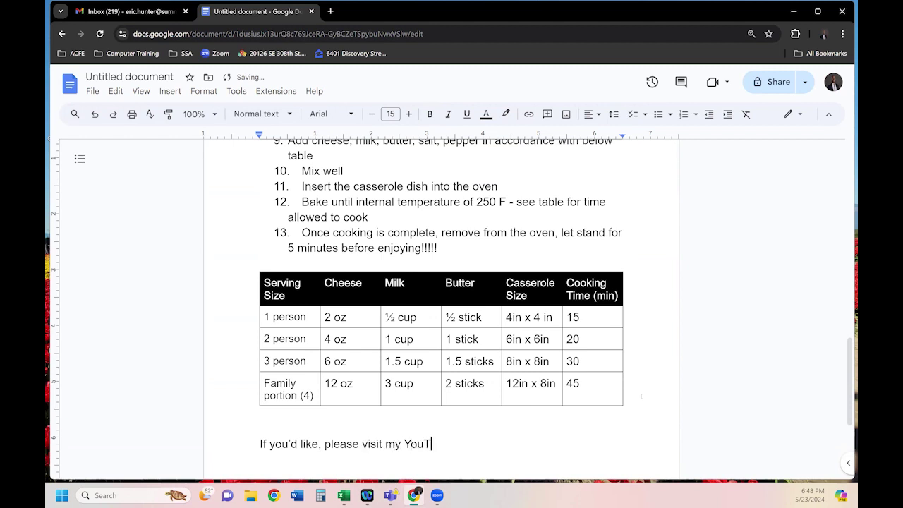
text(ube video on how to ma)
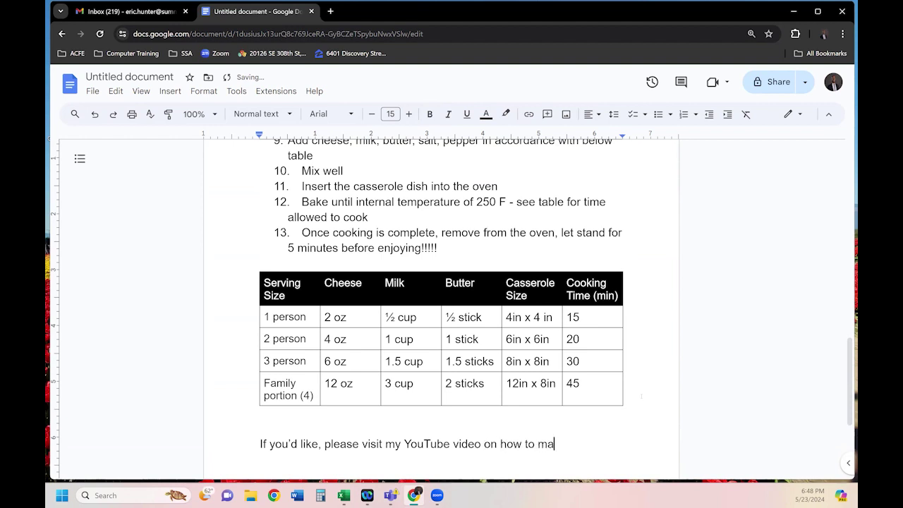
text(ke mac n cheese at thi)
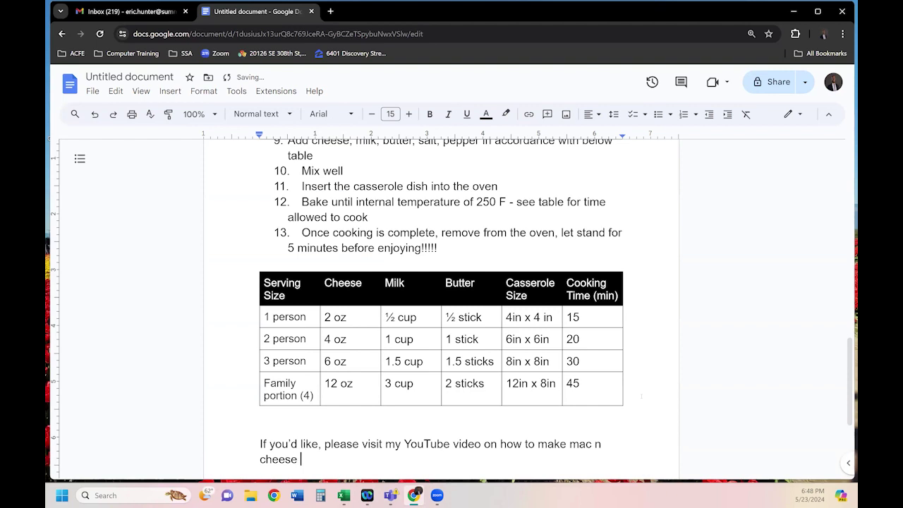
text(s link.)
Open a new browser tab, search the web for "youtube" and go to the YouTube site
click(332, 12)
text(you)
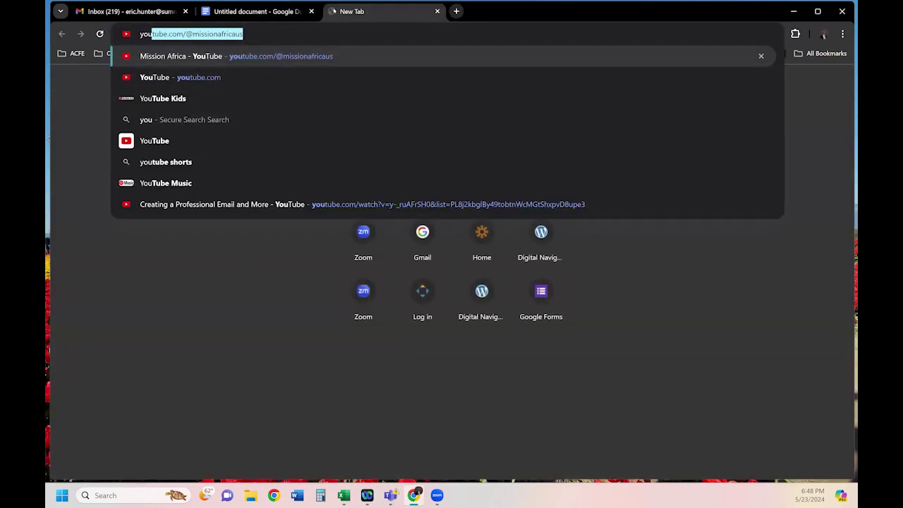
text(tube)
key(BackSpace)
key(BackSpace)
key(BackSpace)
key(BackSpace)
text(t)
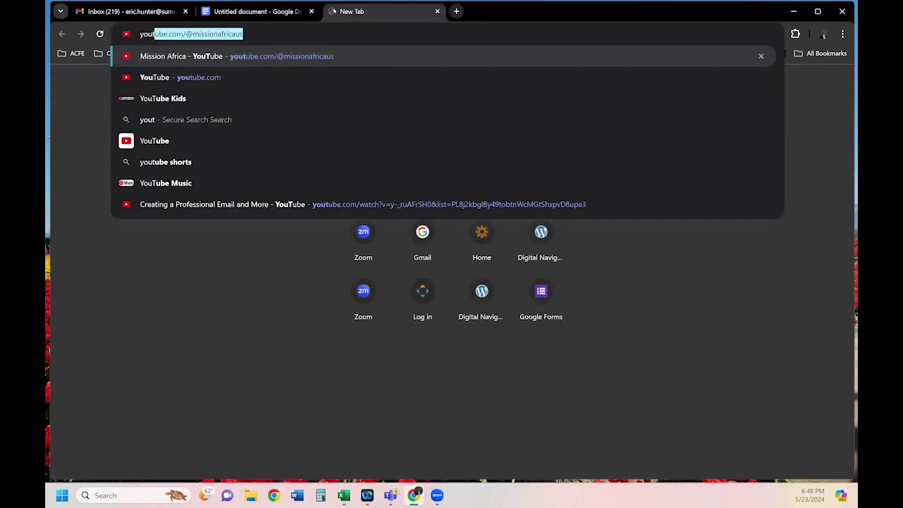
text(ube)
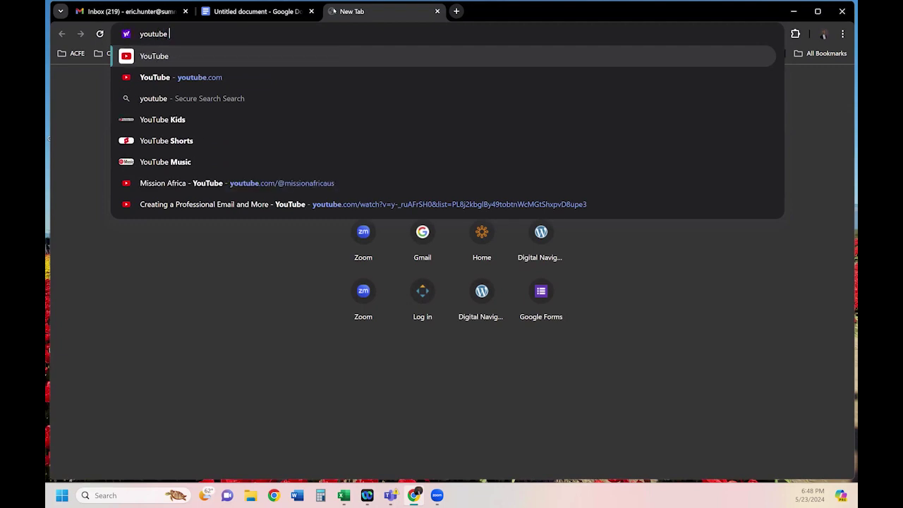
key(Return)
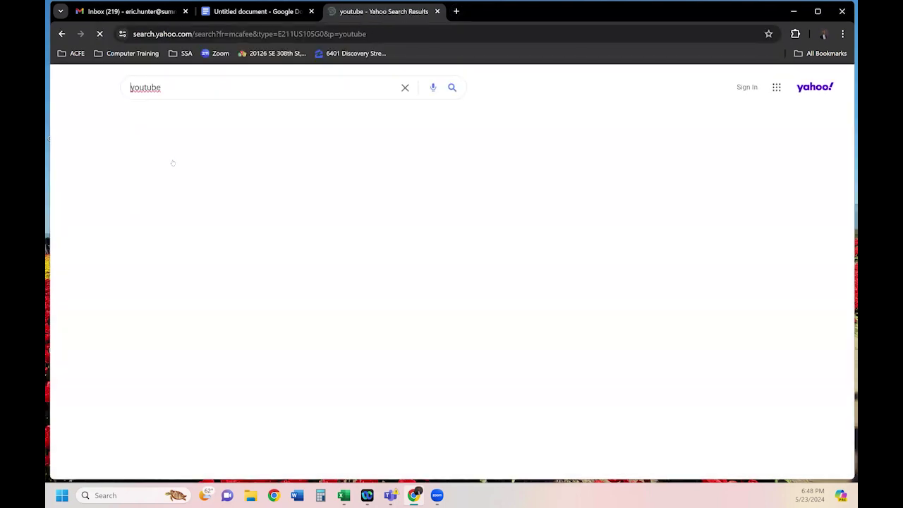
click(138, 177)
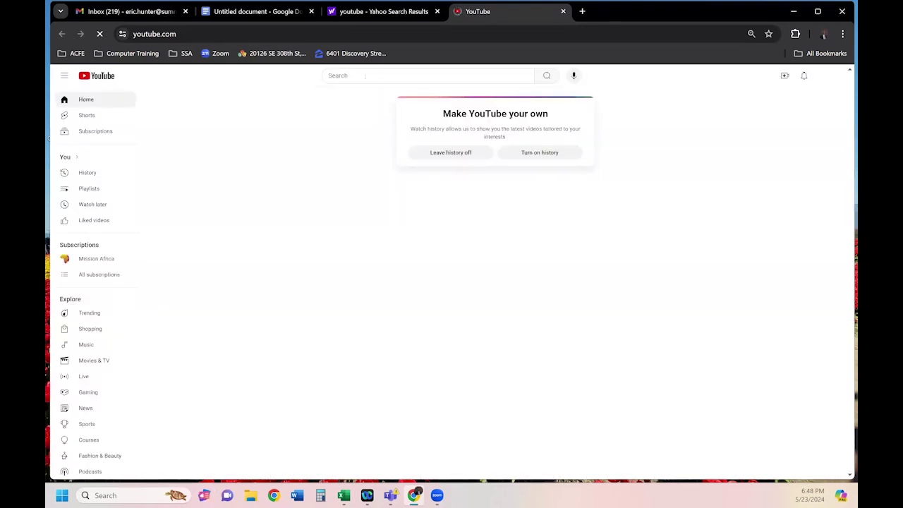
Search YouTube for "mac n cheese recipe"
click(365, 76)
text(m)
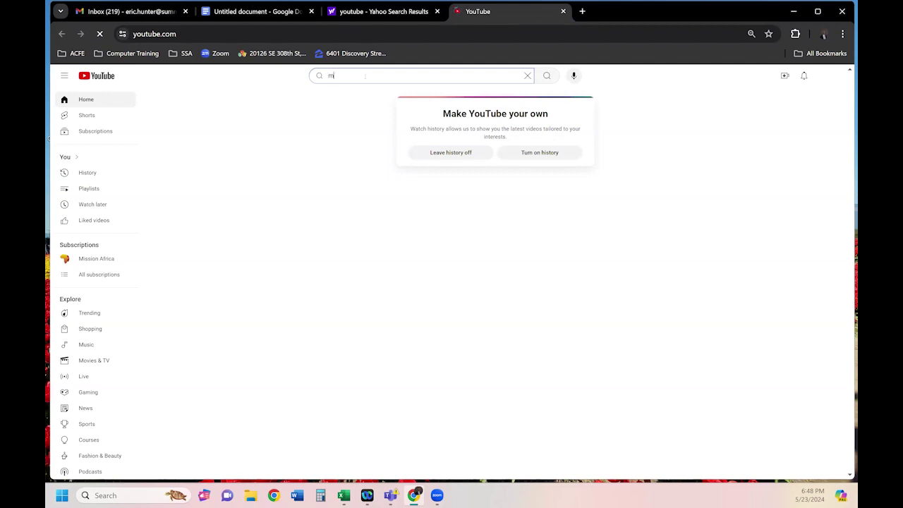
text(ac n cheese recipe)
key(Return)
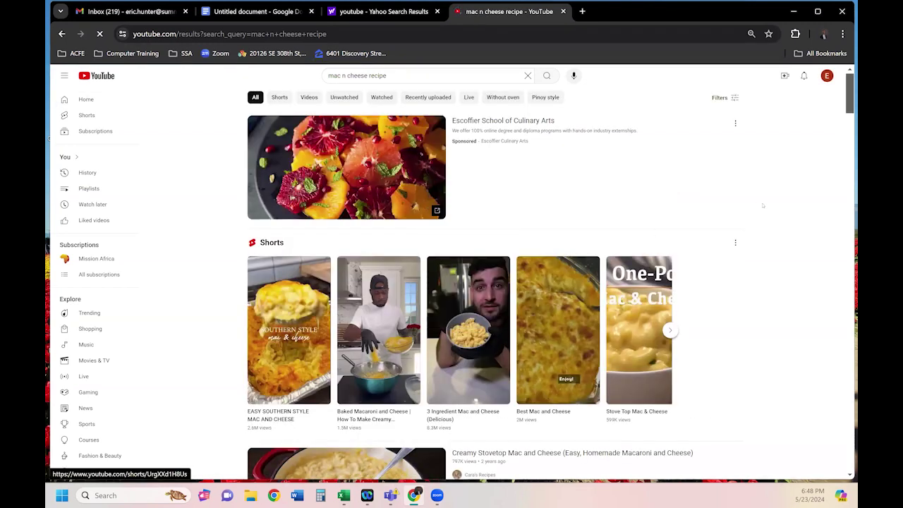
Open and pause the video "Creamy Stovetop Mac and Cheese (Easy, Homemade Macaroni and Cheese)" and copy its web address
scroll(762, 206, down, 2)
scroll(763, 205, down, 1)
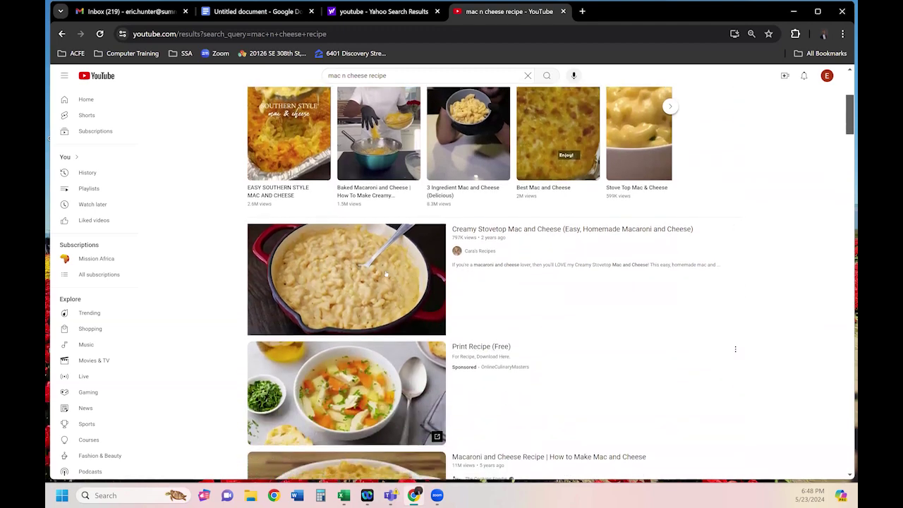
click(386, 273)
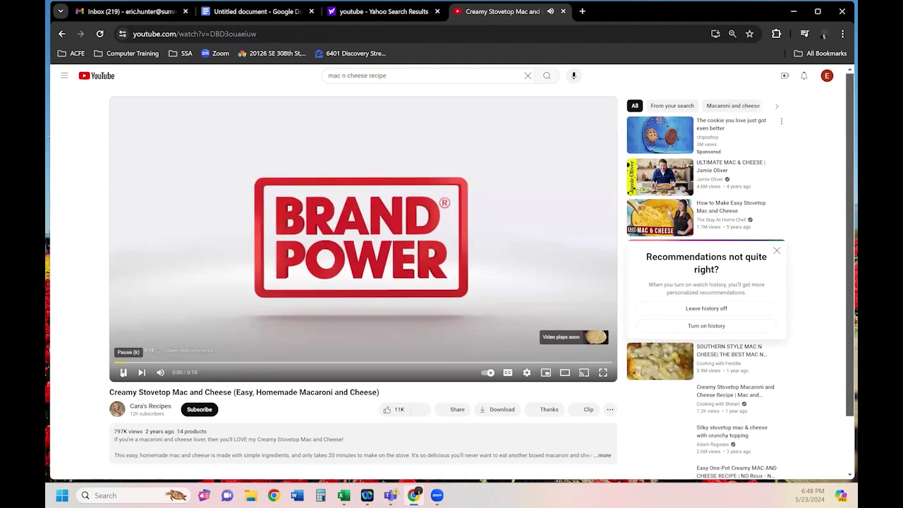
click(123, 372)
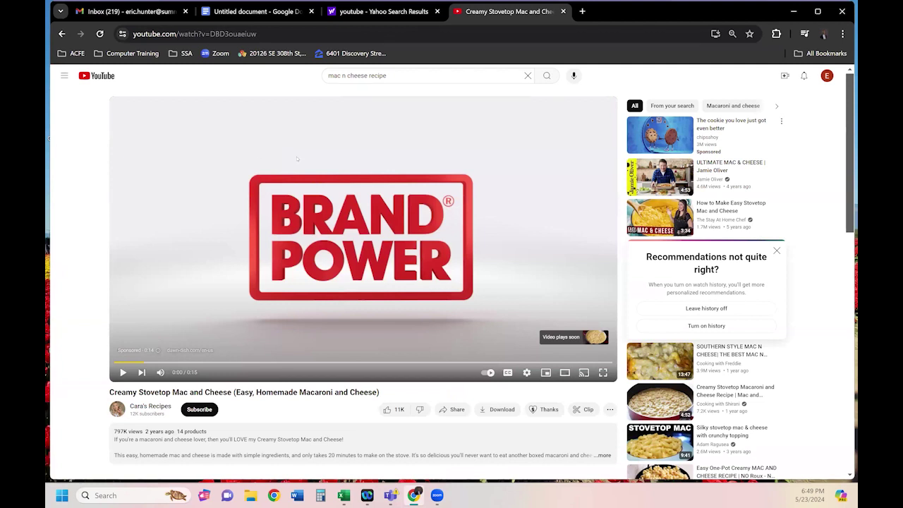
click(265, 33)
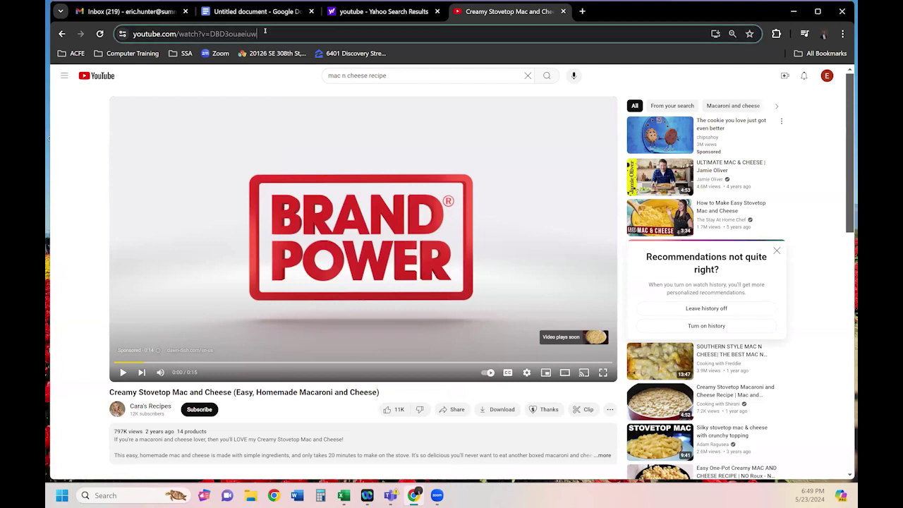
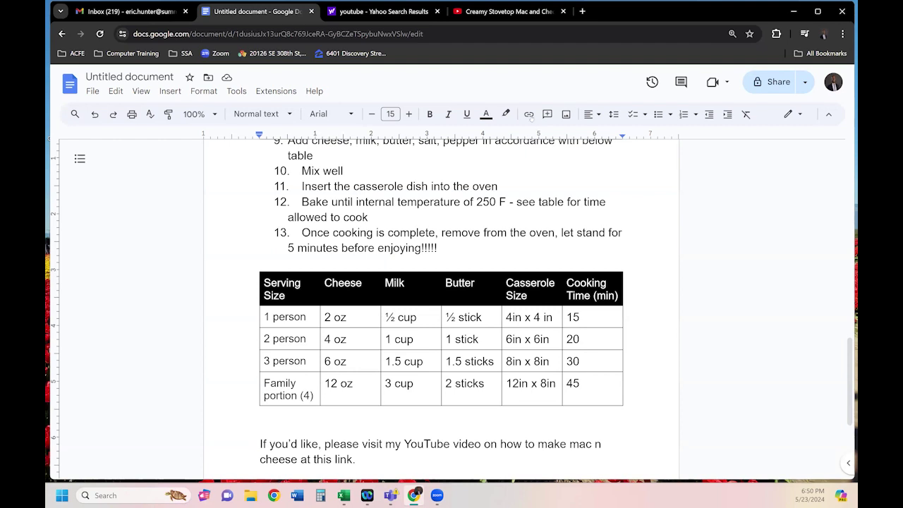
Link the word "link" in the document's closing line to the copied YouTube address and close the YouTube and search results tabs
drag(353, 459, 336, 459)
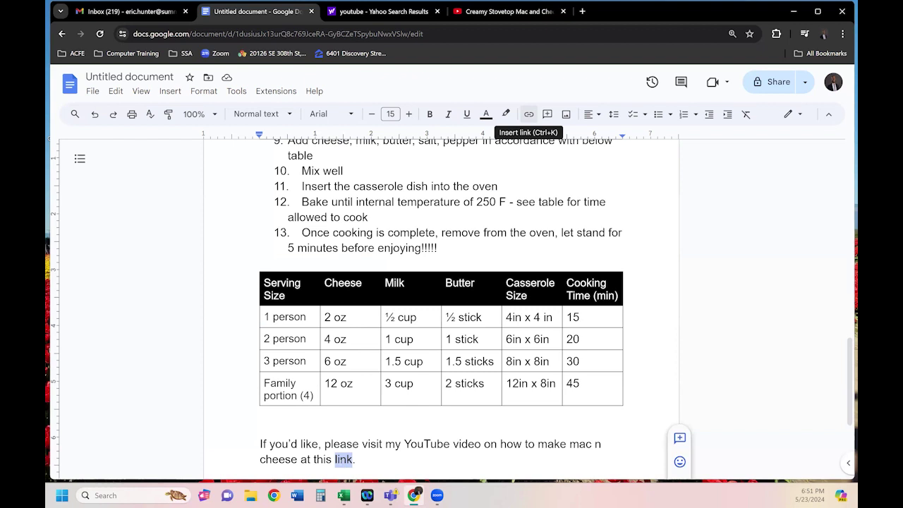
click(530, 115)
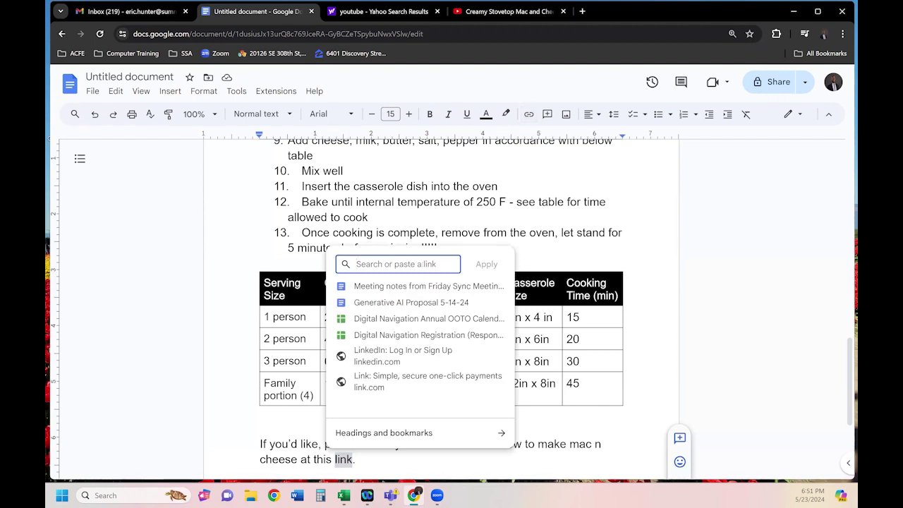
right_click(423, 264)
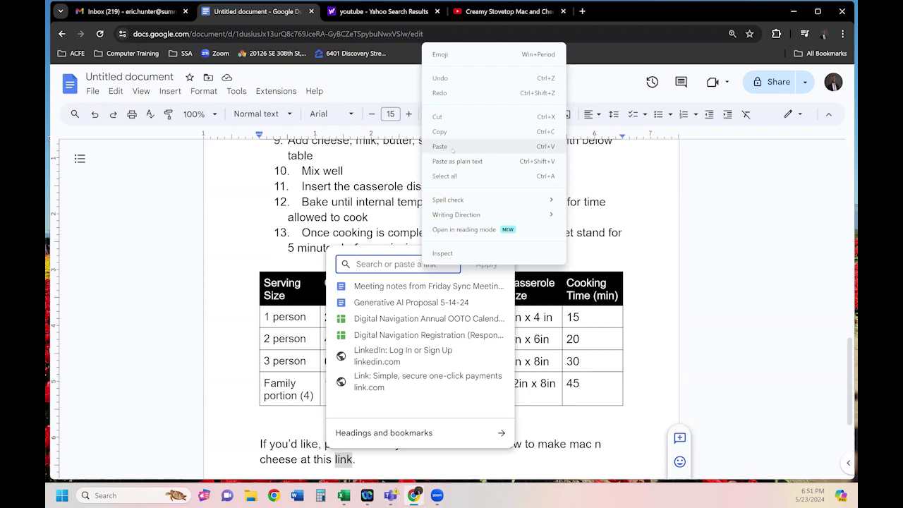
click(440, 146)
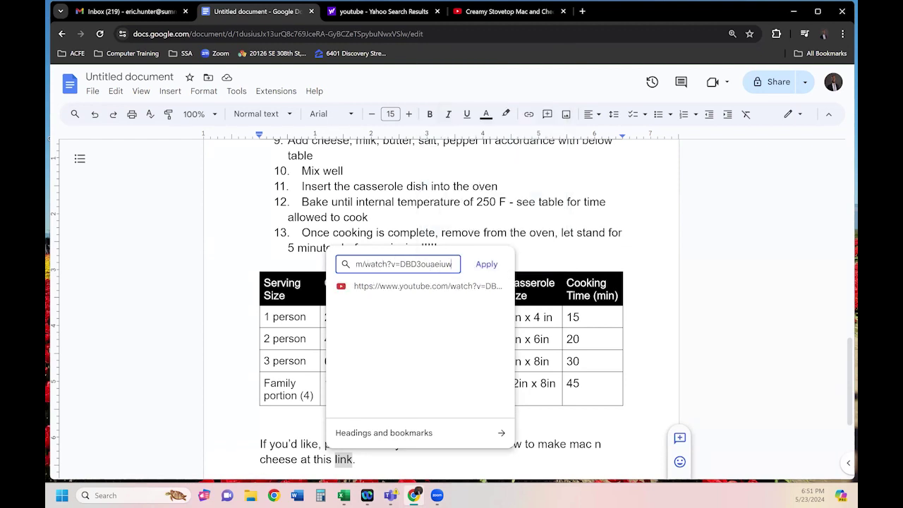
click(486, 264)
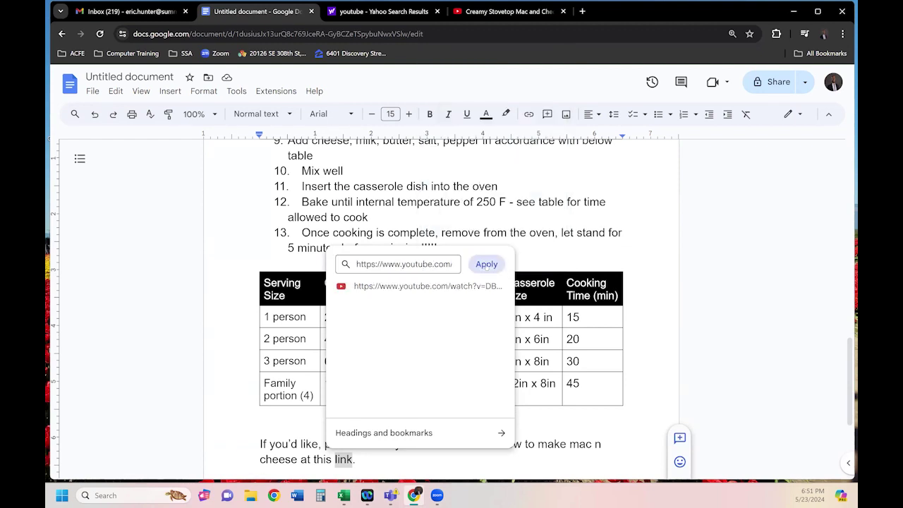
click(563, 11)
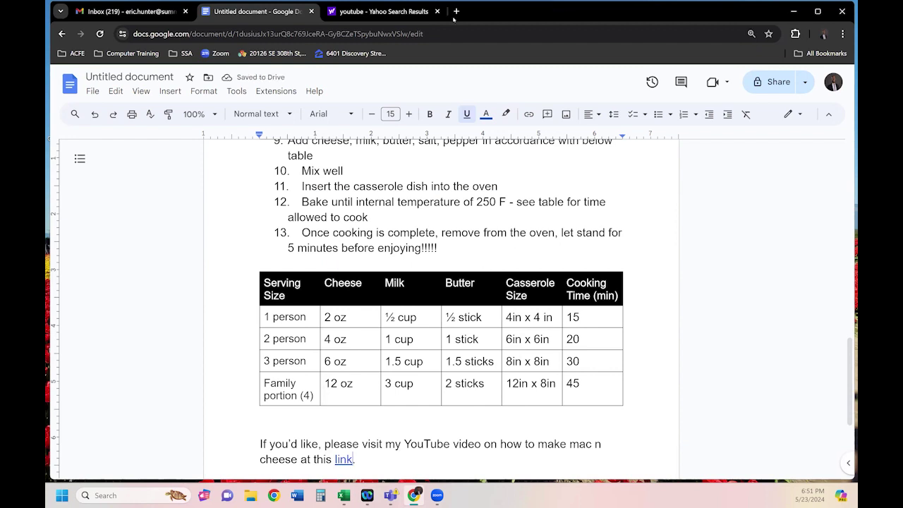
click(438, 11)
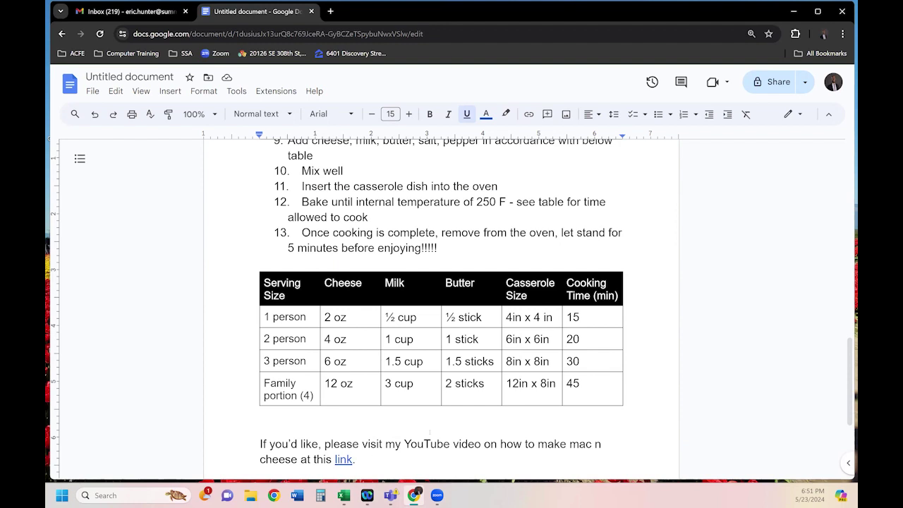
Test the link in the closing line by opening its YouTube video, and close the video again
scroll(430, 432, down, 1)
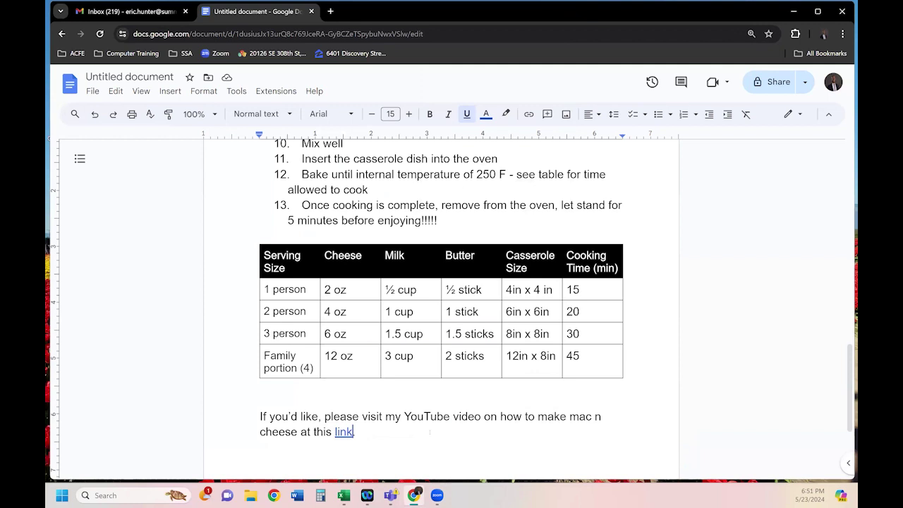
scroll(430, 431, down, 4)
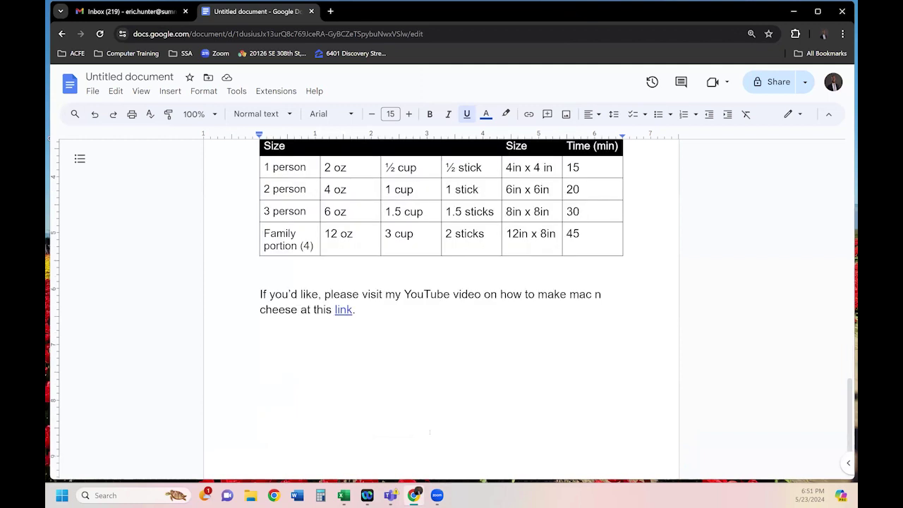
click(340, 308)
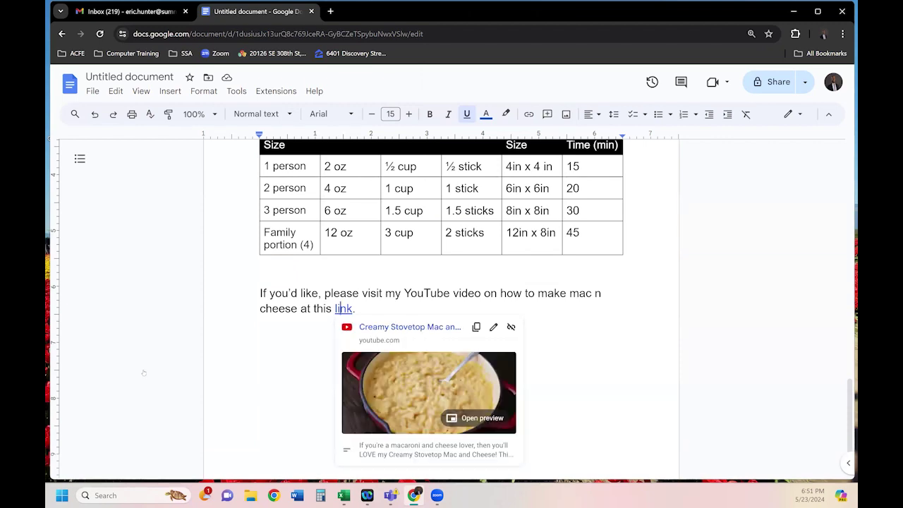
key(alt+Return)
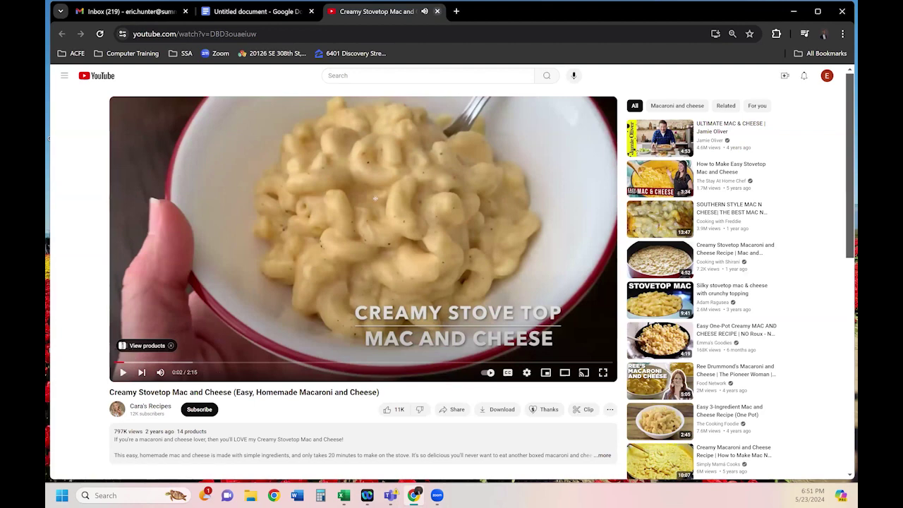
key(ctrl+w)
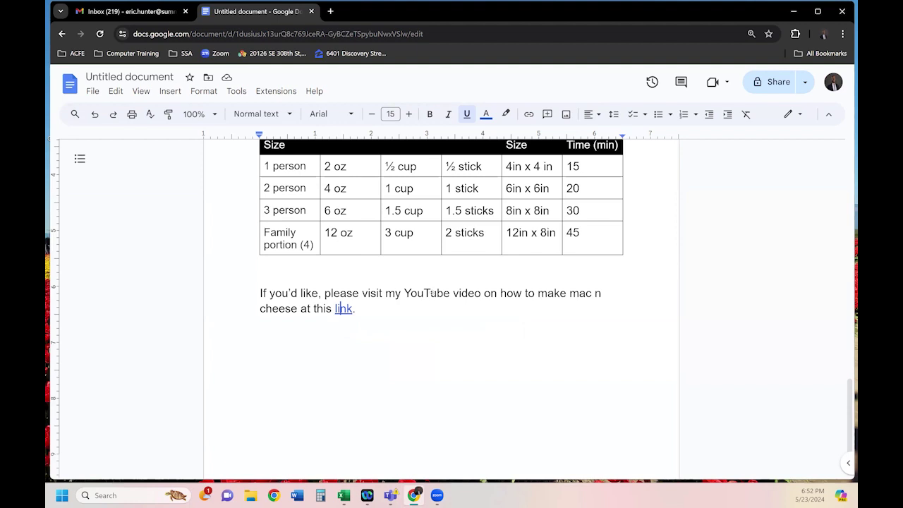
Rename the untitled document to "Deluxe Mac-n-Cheese Recipe"
scroll(489, 269, up, 10)
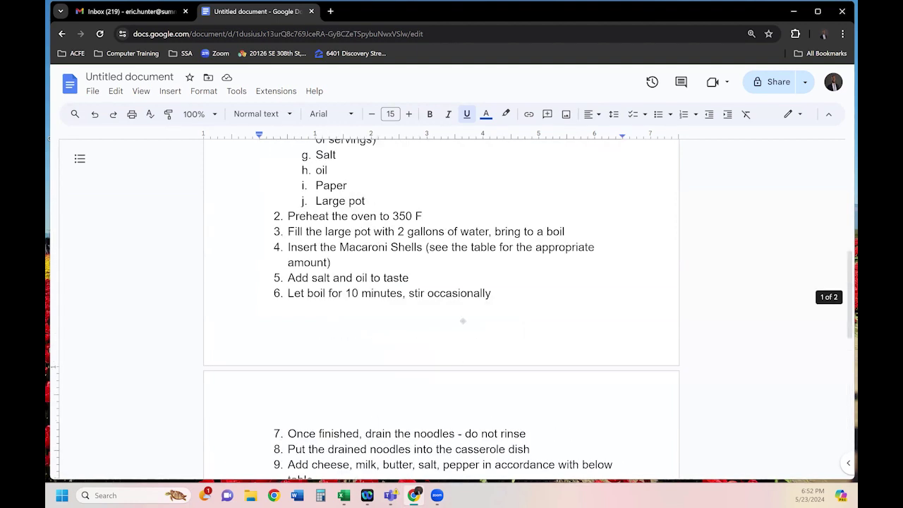
scroll(465, 330, up, 5)
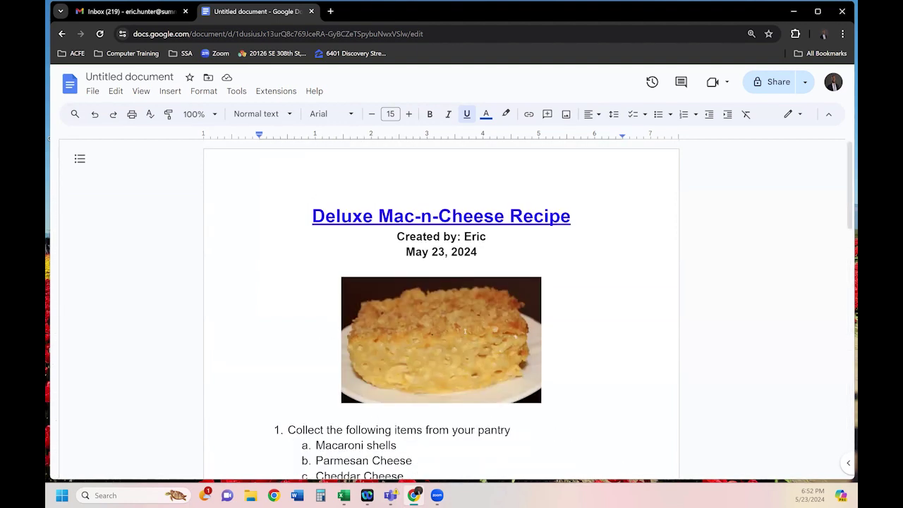
scroll(444, 341, down, 6)
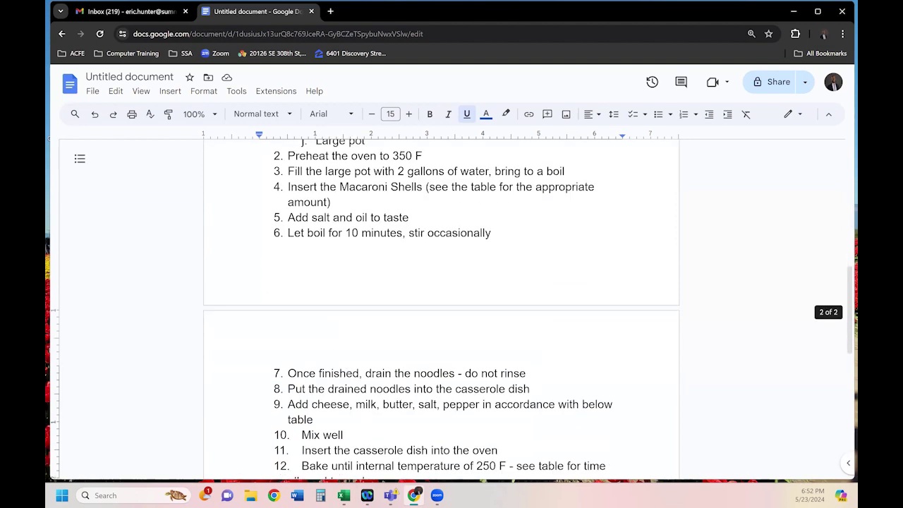
scroll(339, 366, down, 5)
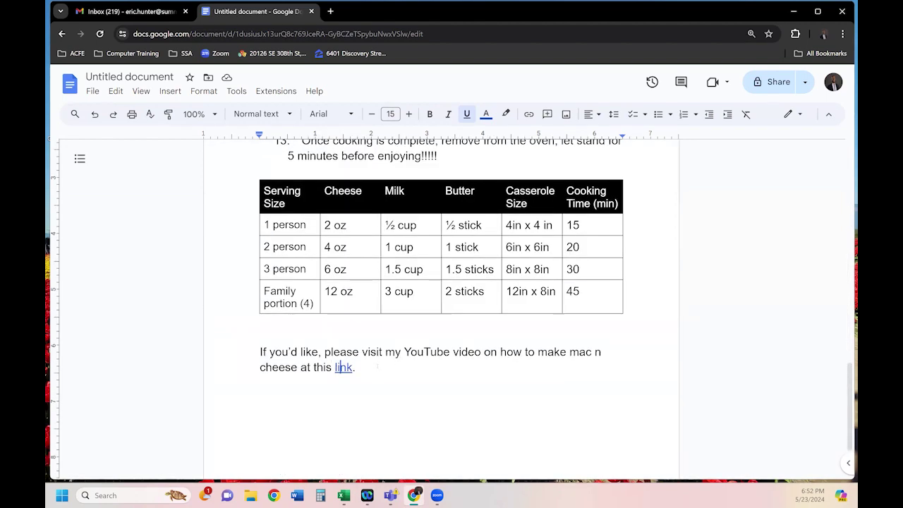
click(357, 367)
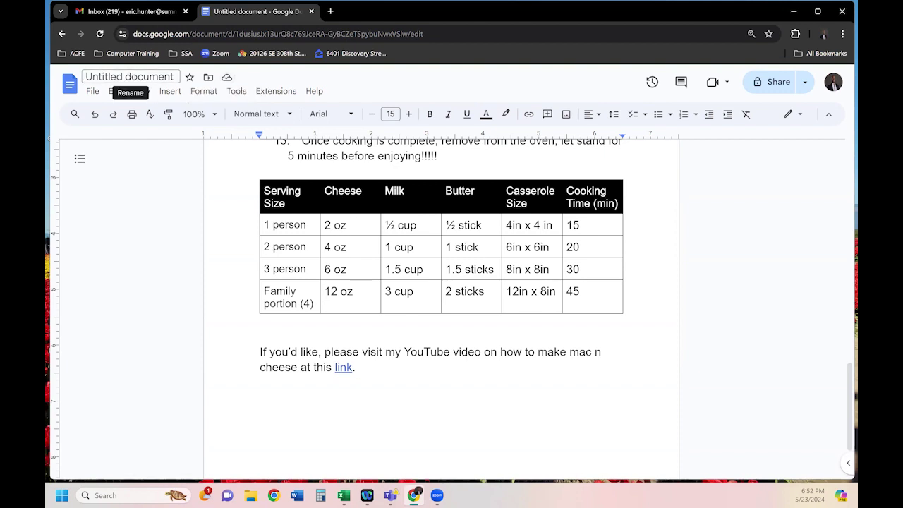
click(129, 76)
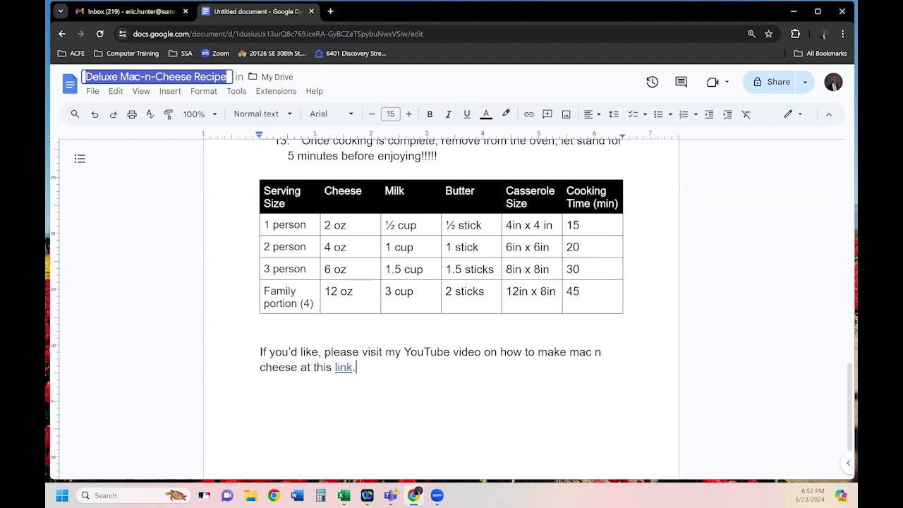
key(Return)
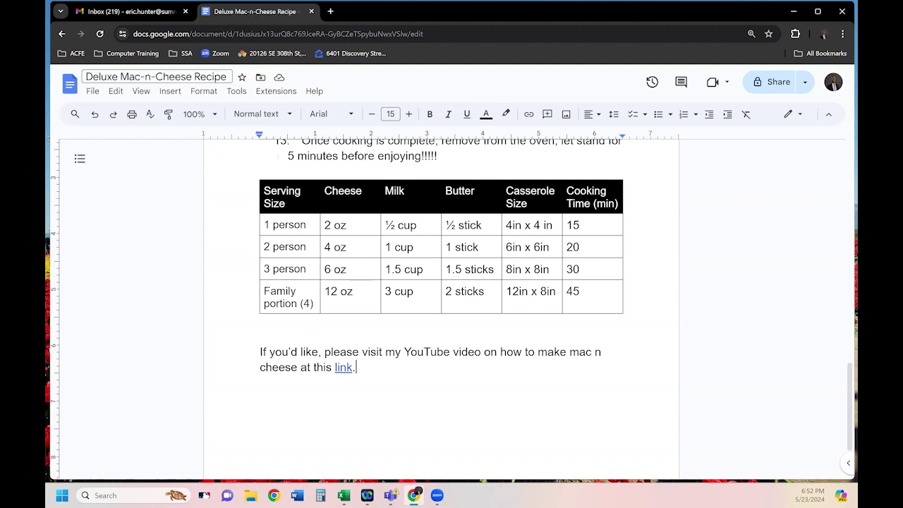
Go to the Docs home page and reopen "Deluxe Mac-n-Cheese Recipe" from the recent documents
scroll(610, 274, up, 15)
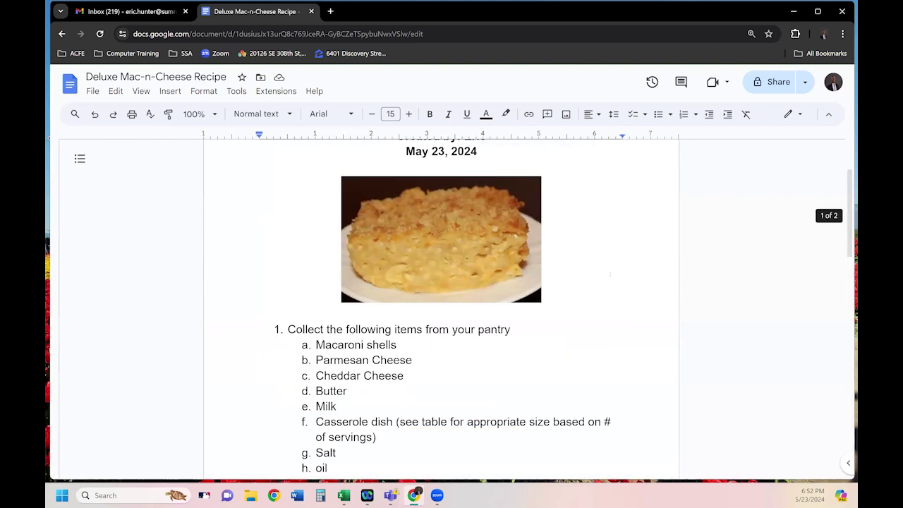
scroll(441, 303, up, 3)
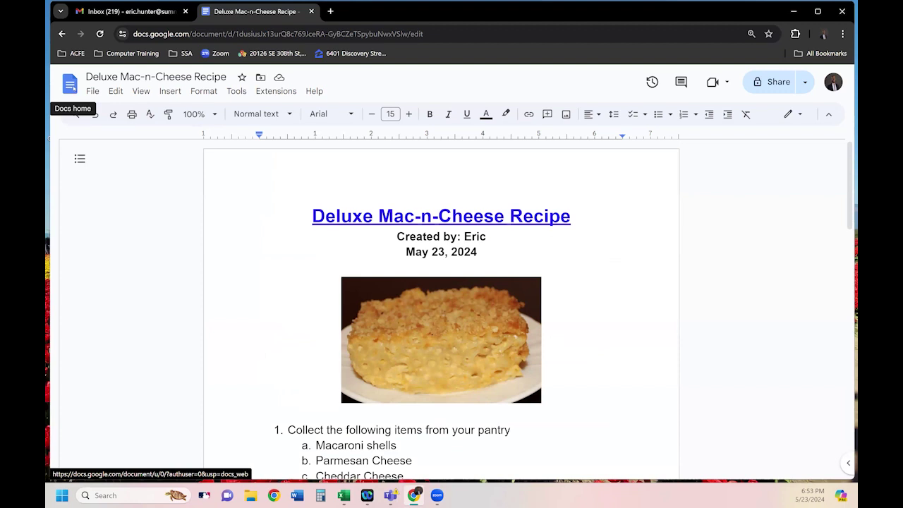
click(69, 84)
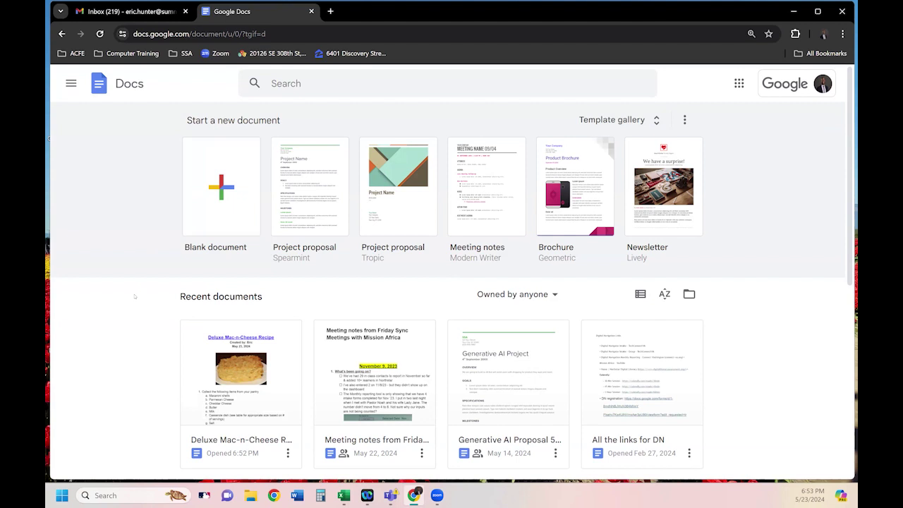
scroll(134, 296, down, 2)
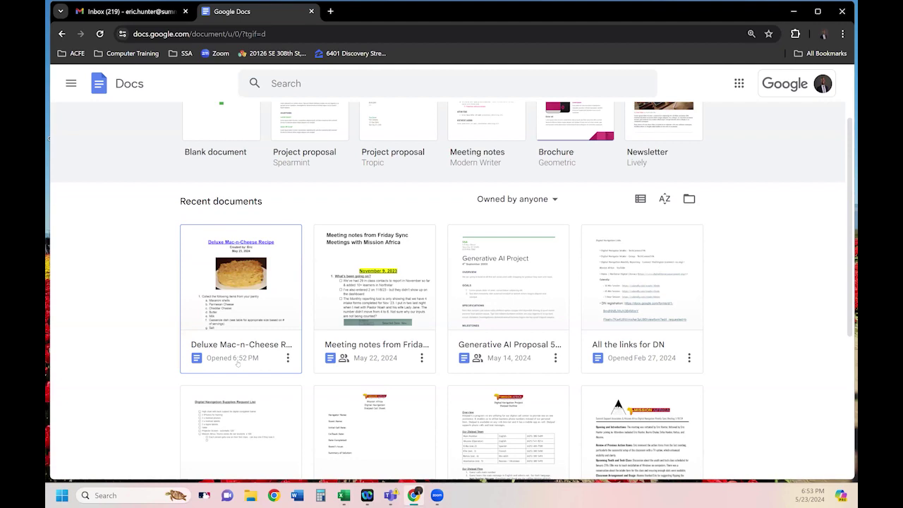
click(261, 288)
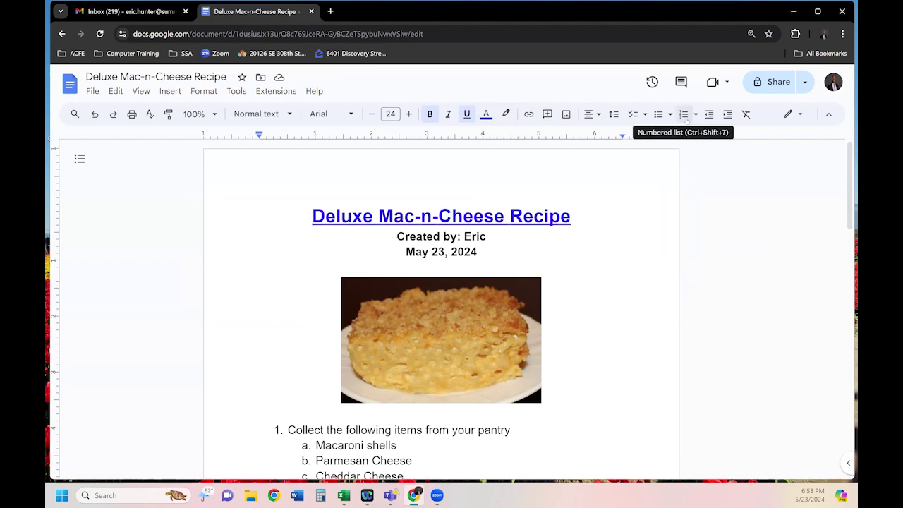
Share the document with the first suggested contact as Editor, sending the message "Hey honey - here's my famous mac n cheese recipe."
click(768, 87)
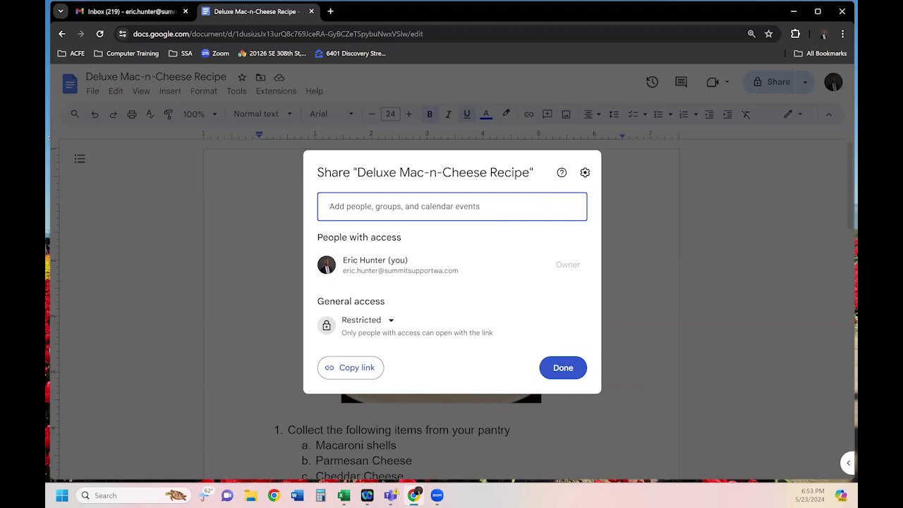
click(329, 206)
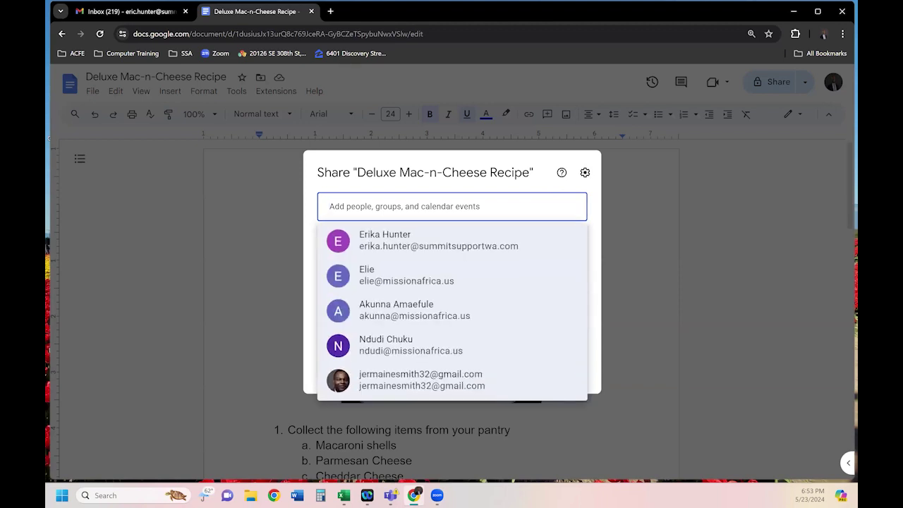
mouse_move(387, 244)
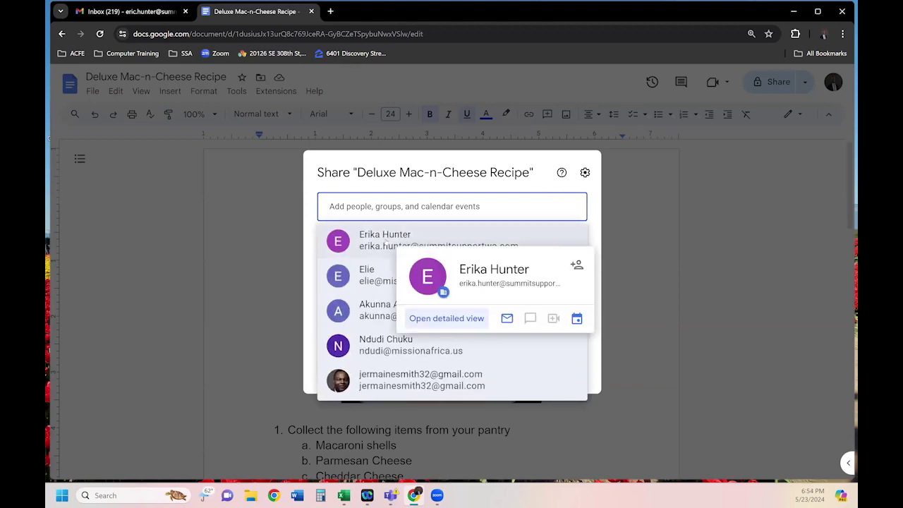
click(385, 242)
click(393, 295)
text(Hey honey - here's my famous mac n cheese recipe.)
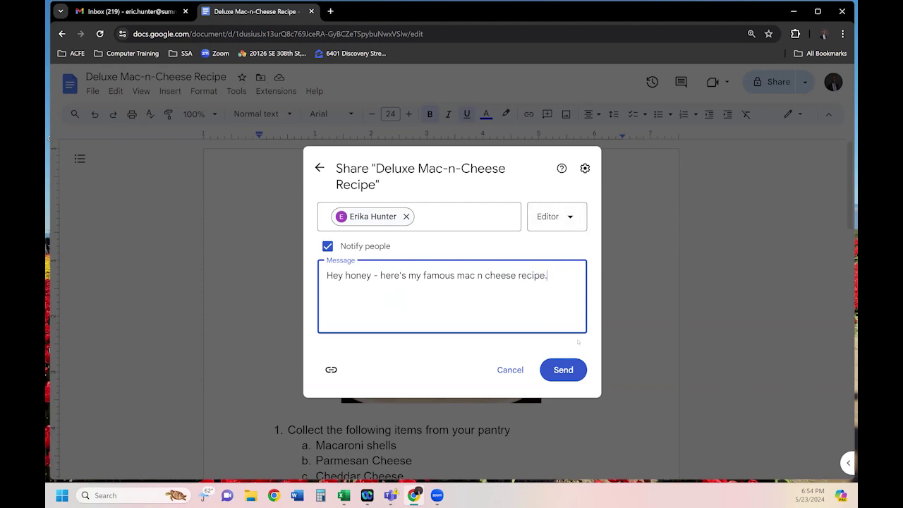
click(564, 377)
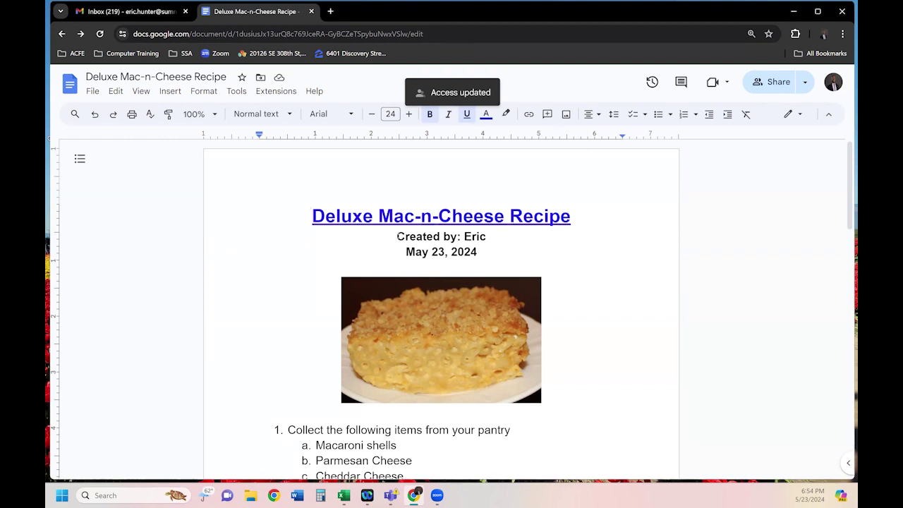
Check in the sharing settings who has access to the document and with which role, and close them
click(774, 82)
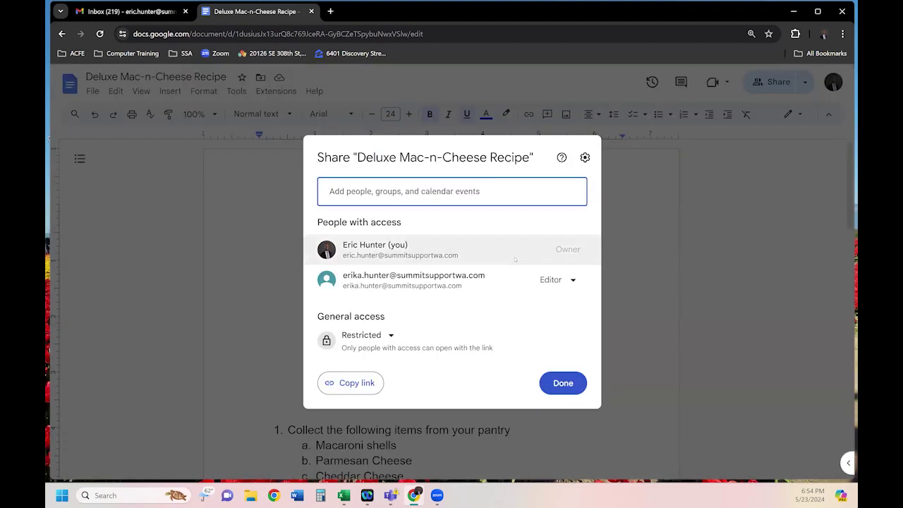
mouse_move(340, 258)
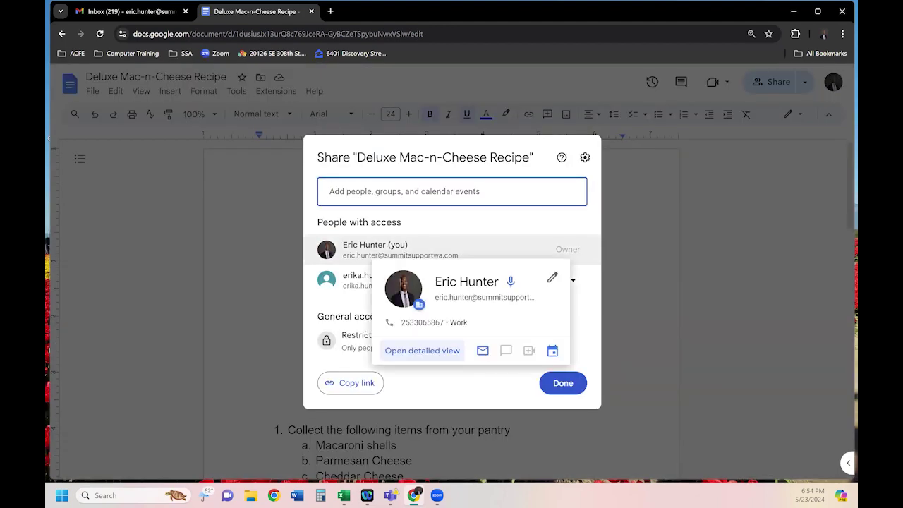
mouse_move(340, 282)
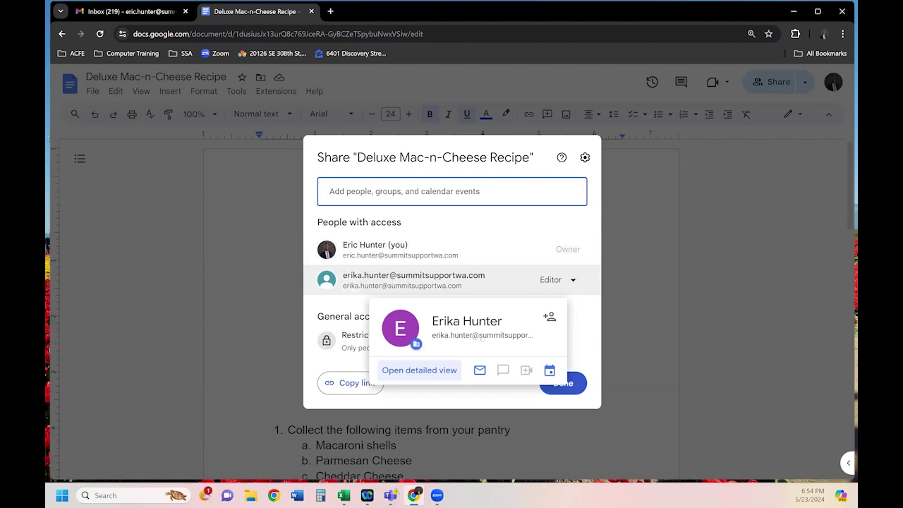
click(733, 249)
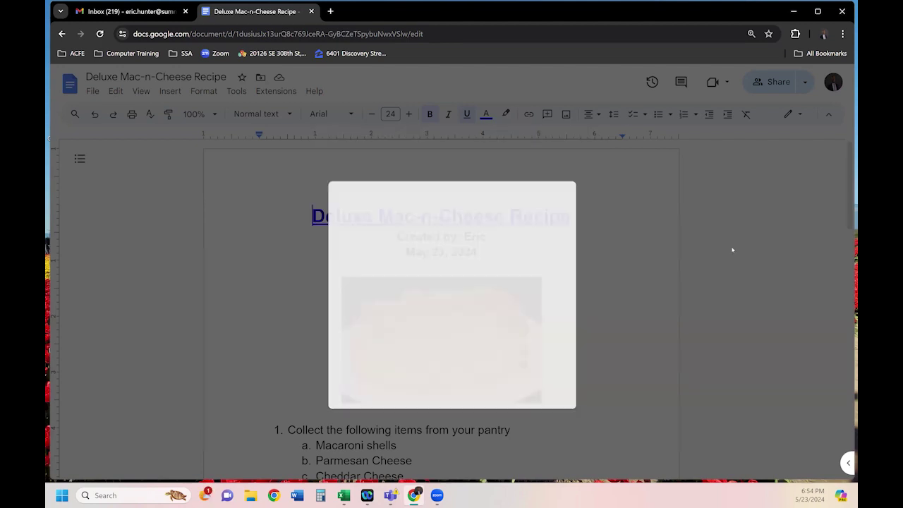